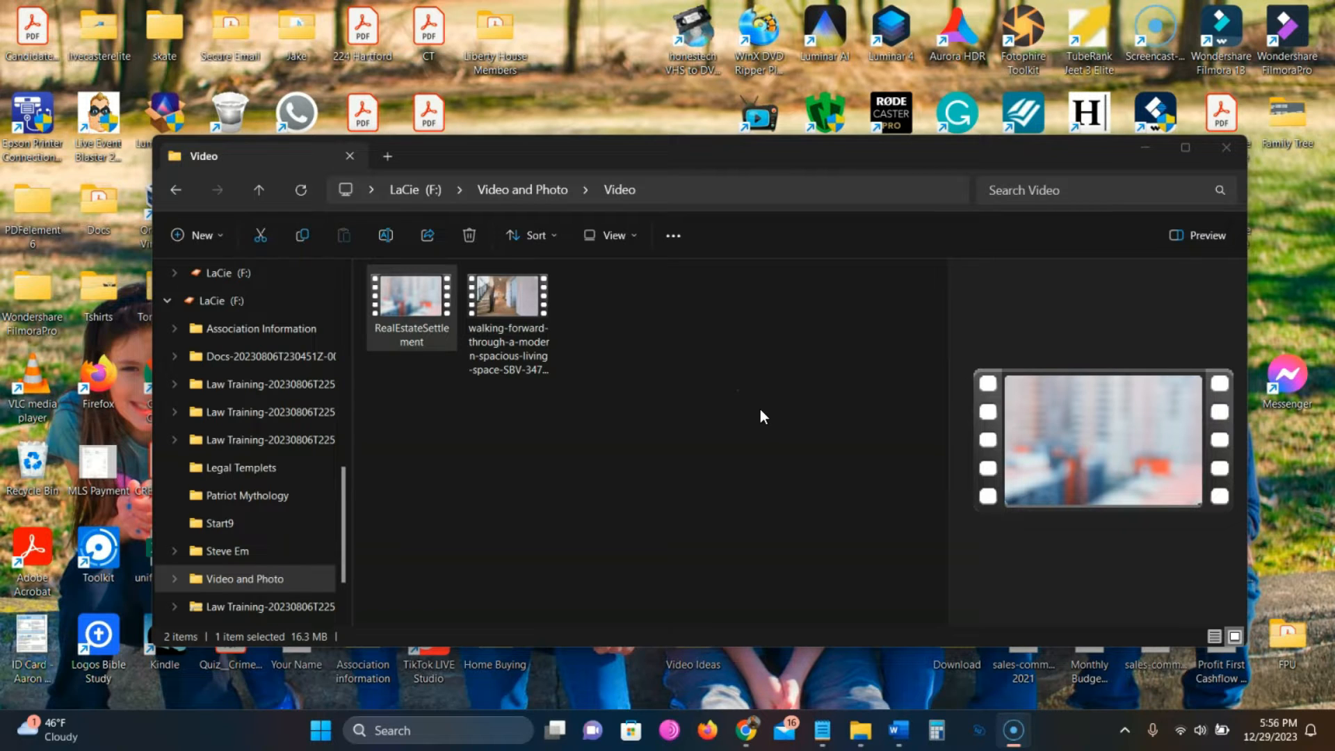
Step: Import the relaxed-student, woman-traveler and slow-motion-at-sunset video clips into the project media in Filmora
left_click(756, 416)
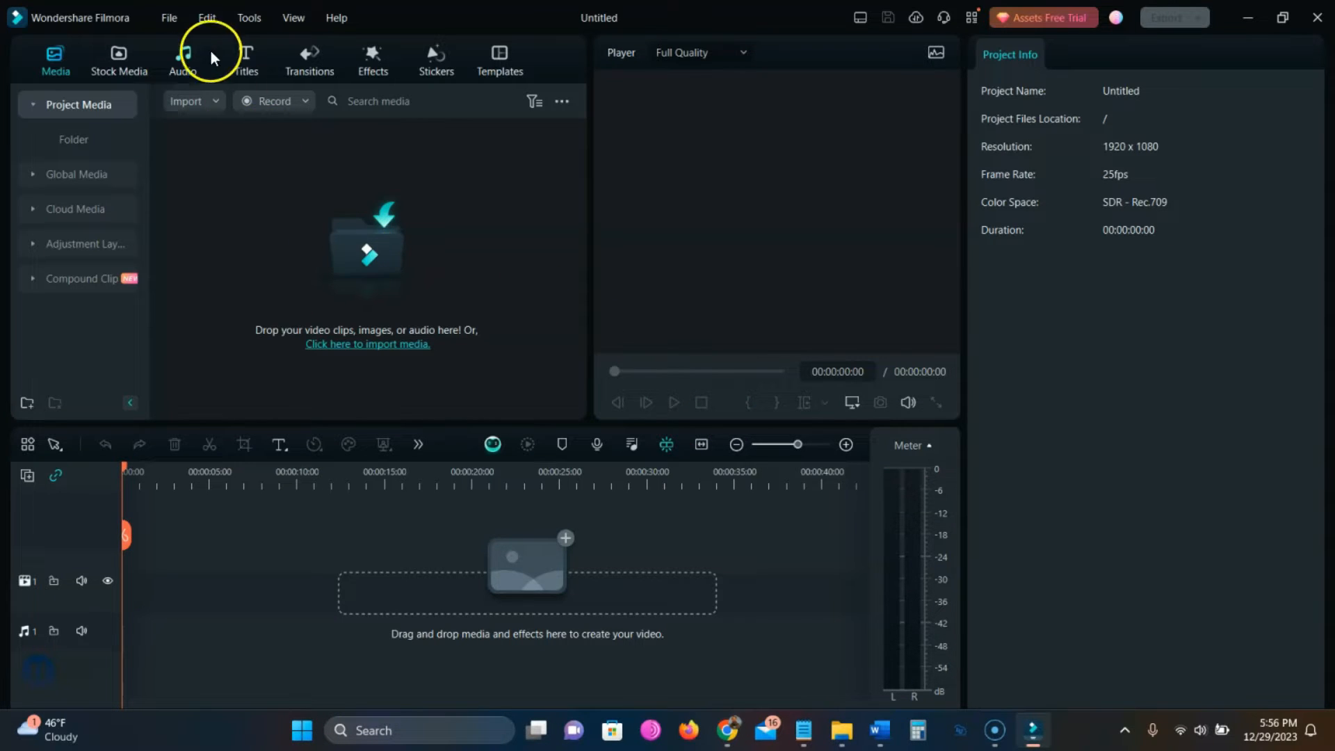
left_click(168, 19)
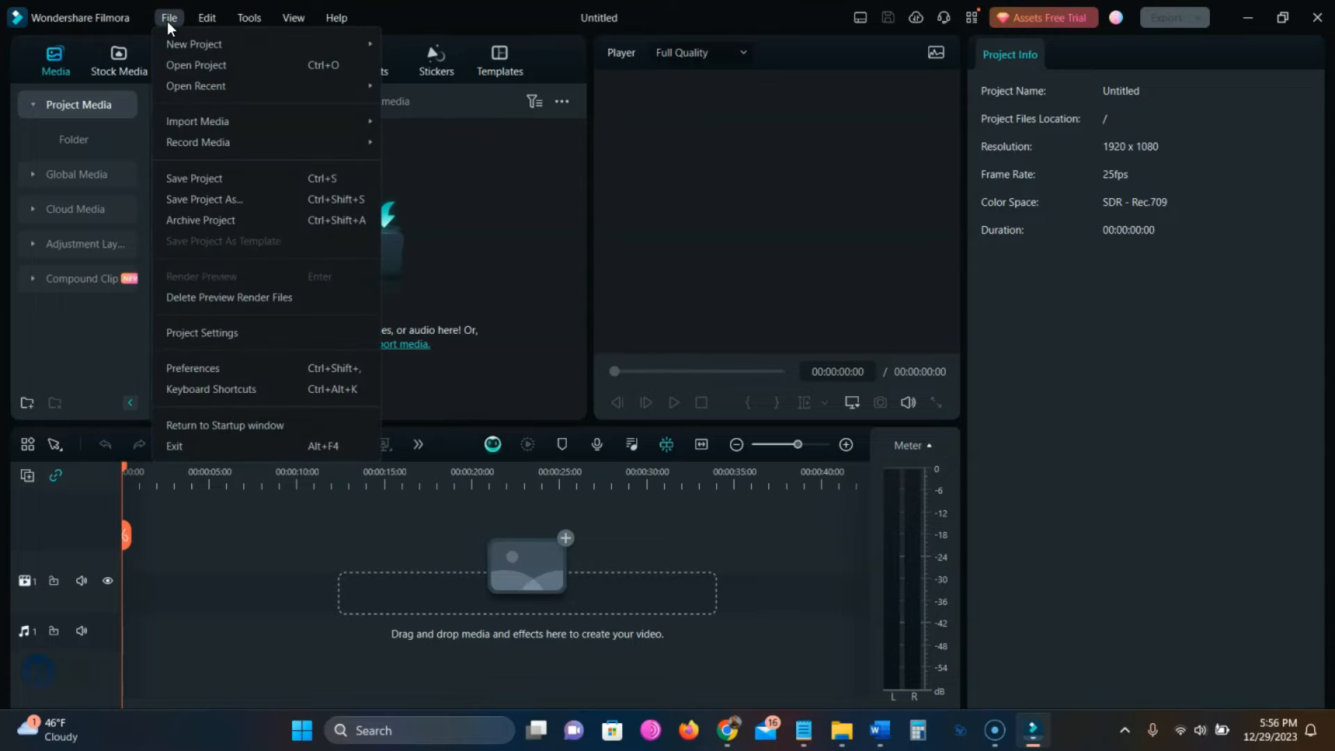
mouse_move(240, 123)
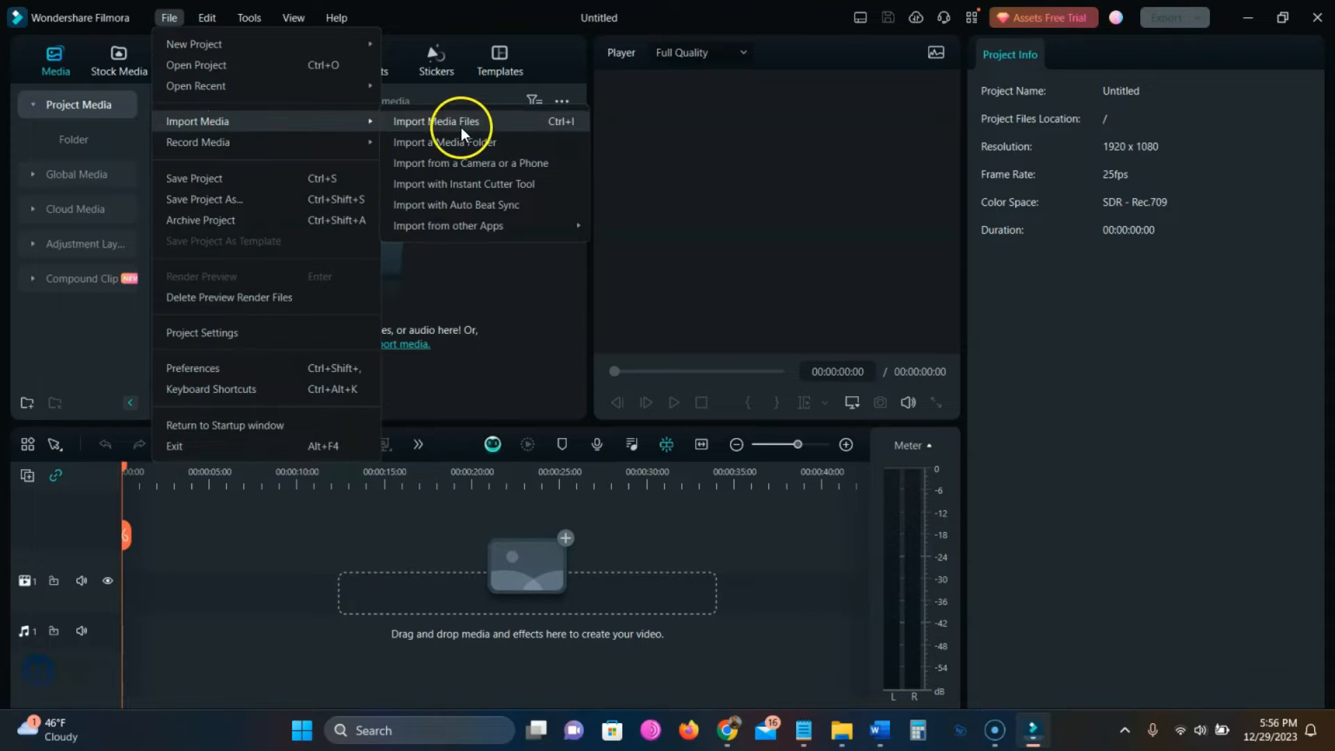
left_click(481, 290)
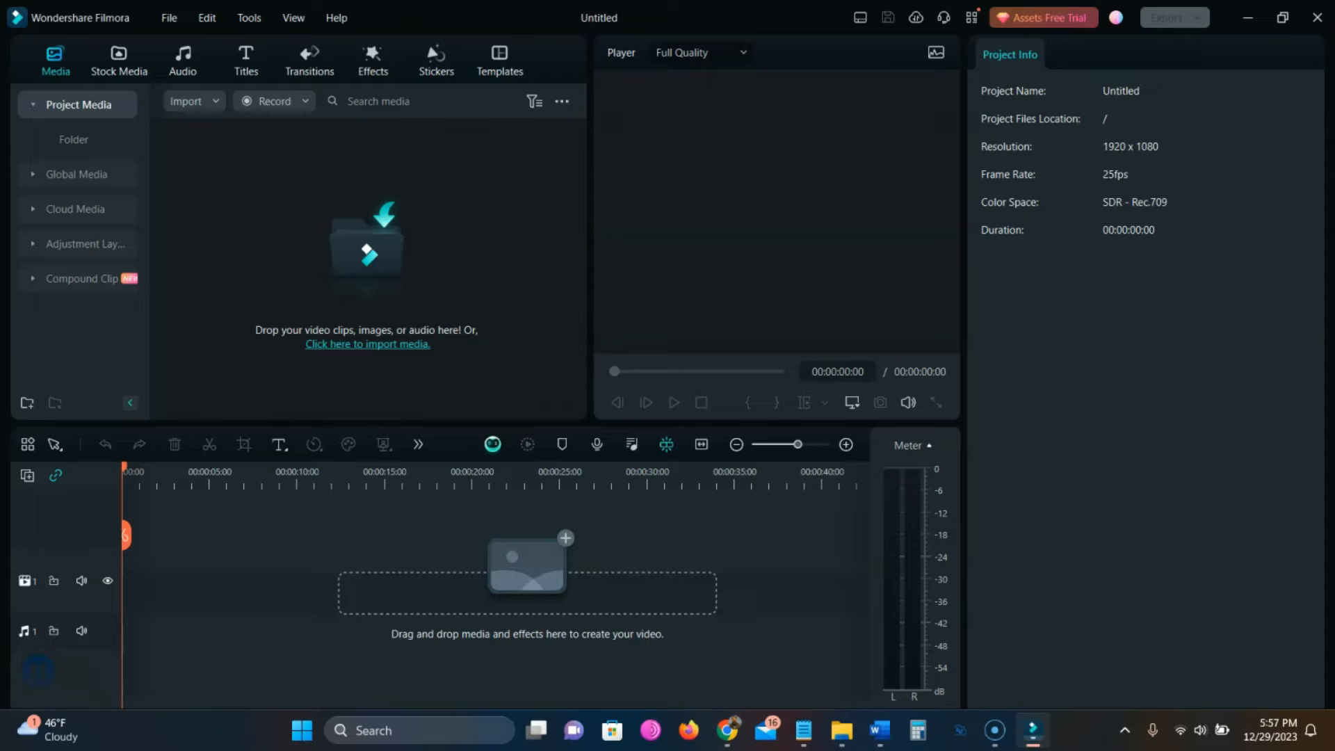
left_click(460, 319)
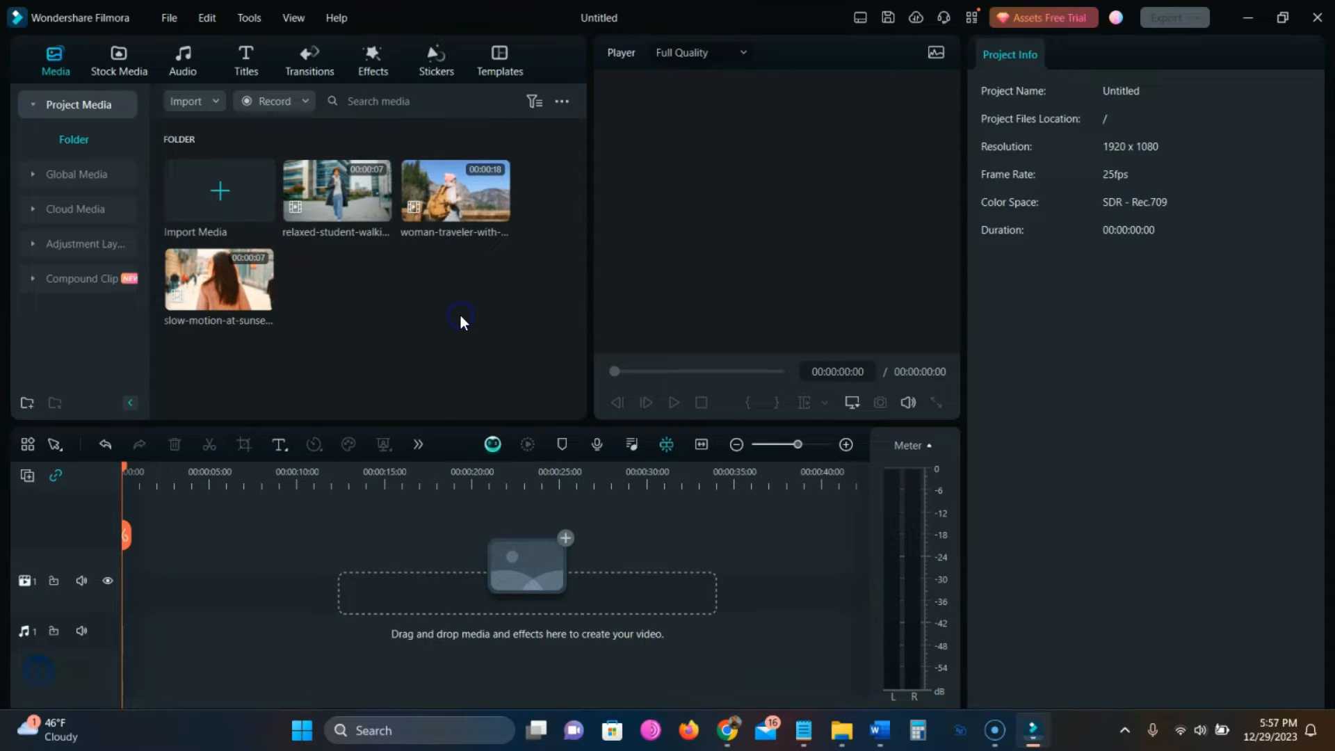
Step: Stack two copies of the woman-traveler clip at the timeline start on video tracks 1 and 2, and lock and hide track 1
left_click_drag(454, 190, 221, 562)
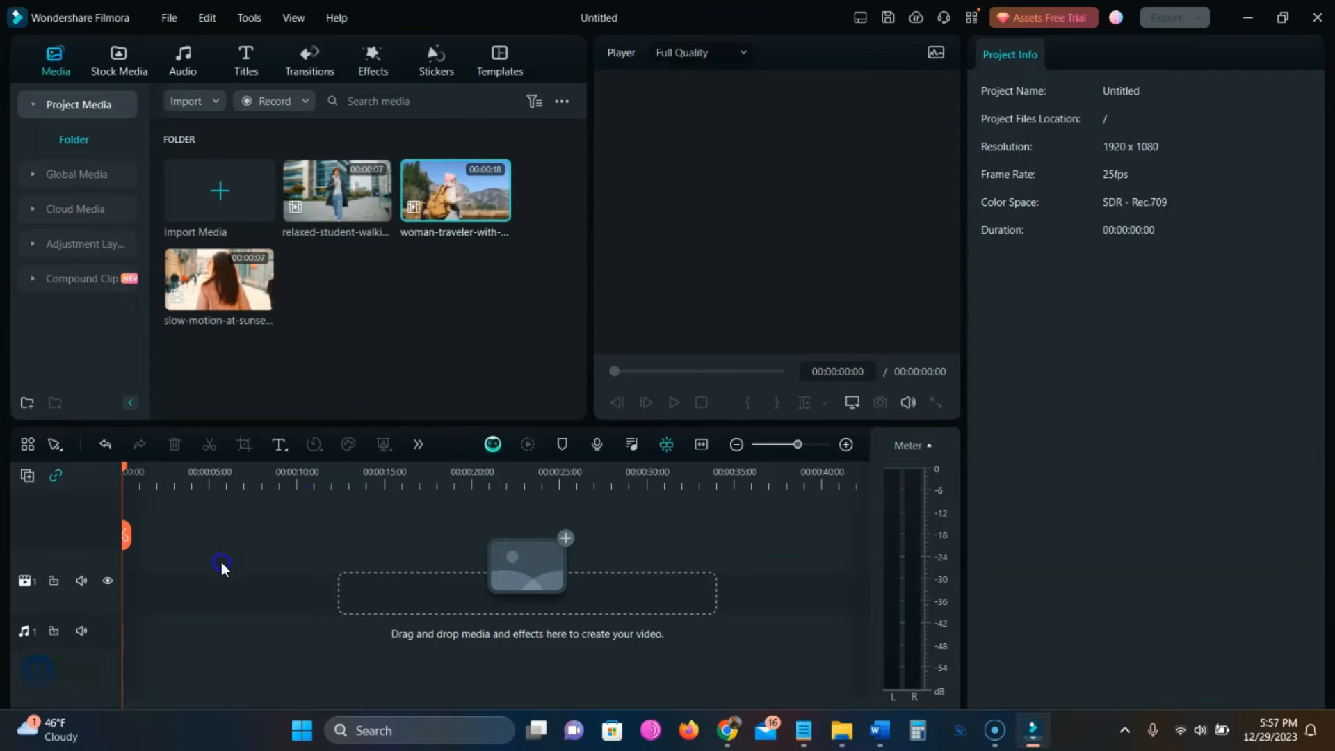
left_click_drag(448, 192, 146, 591)
left_click_drag(447, 203, 120, 520)
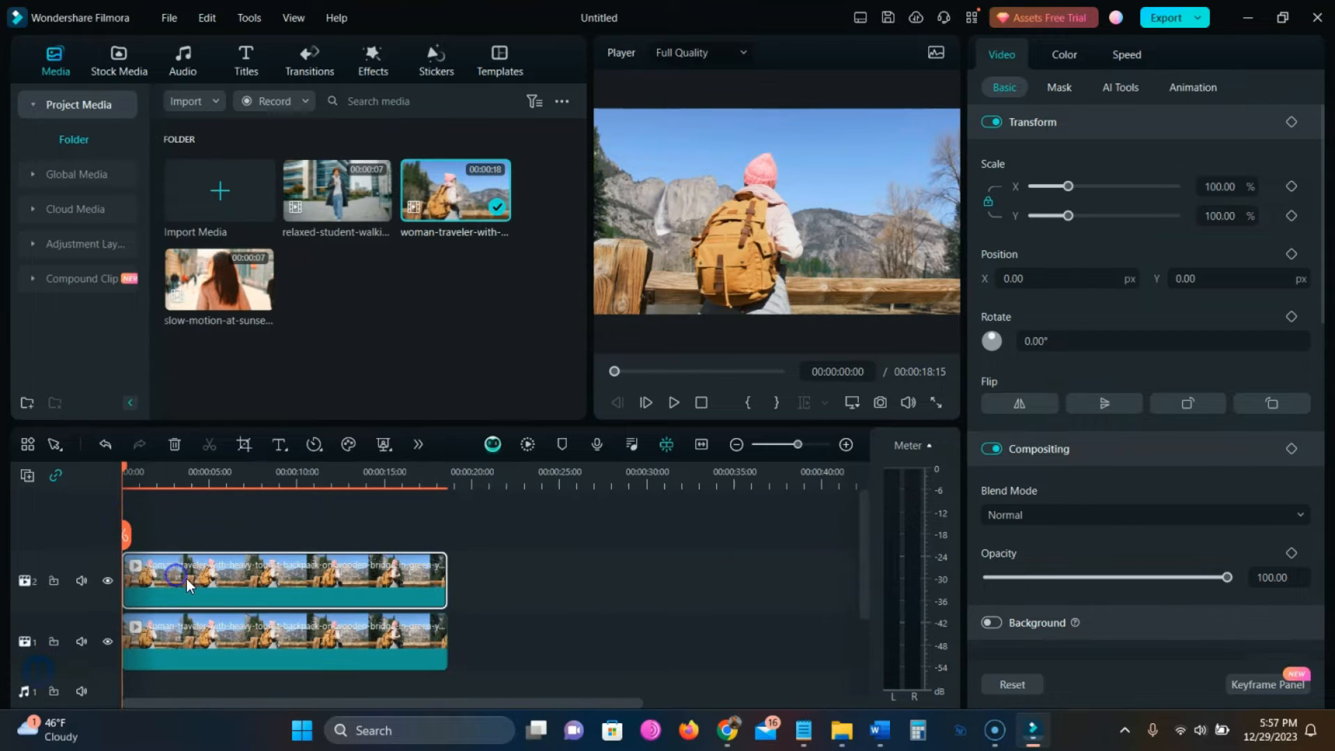
left_click(52, 640)
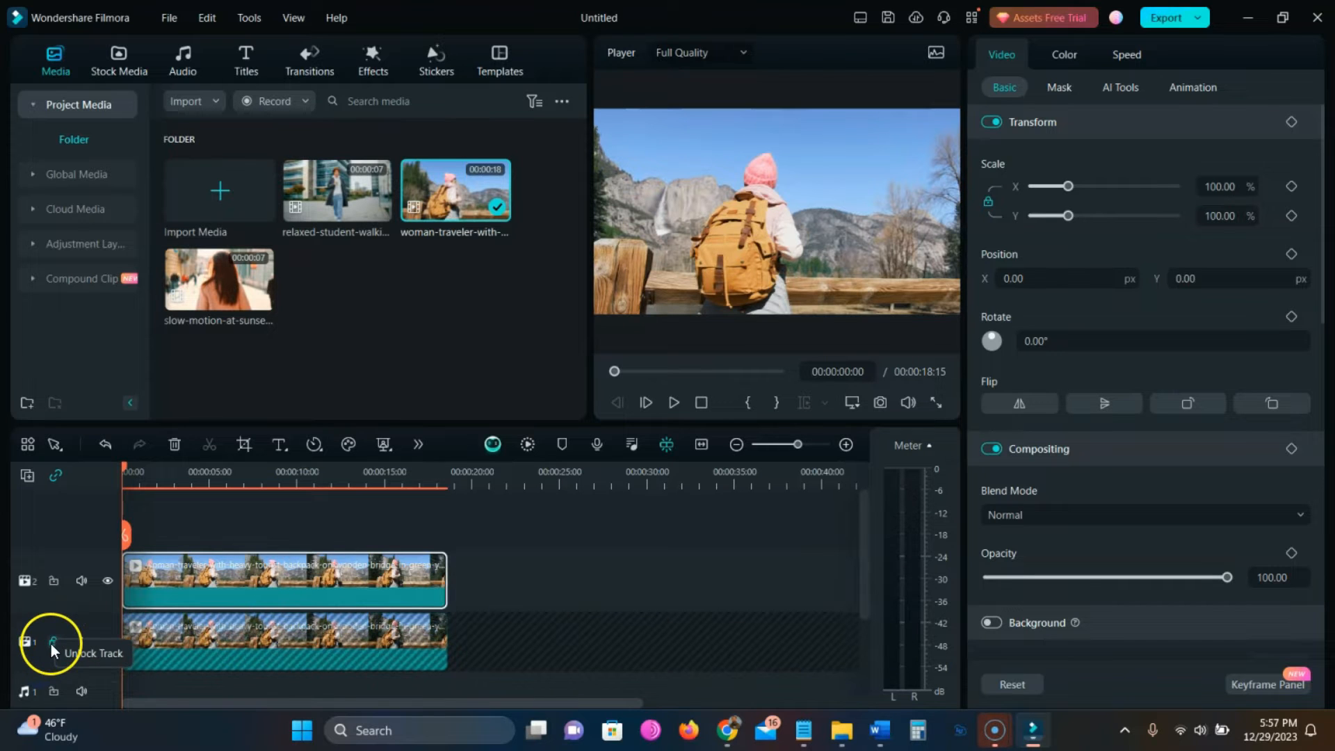
left_click(108, 641)
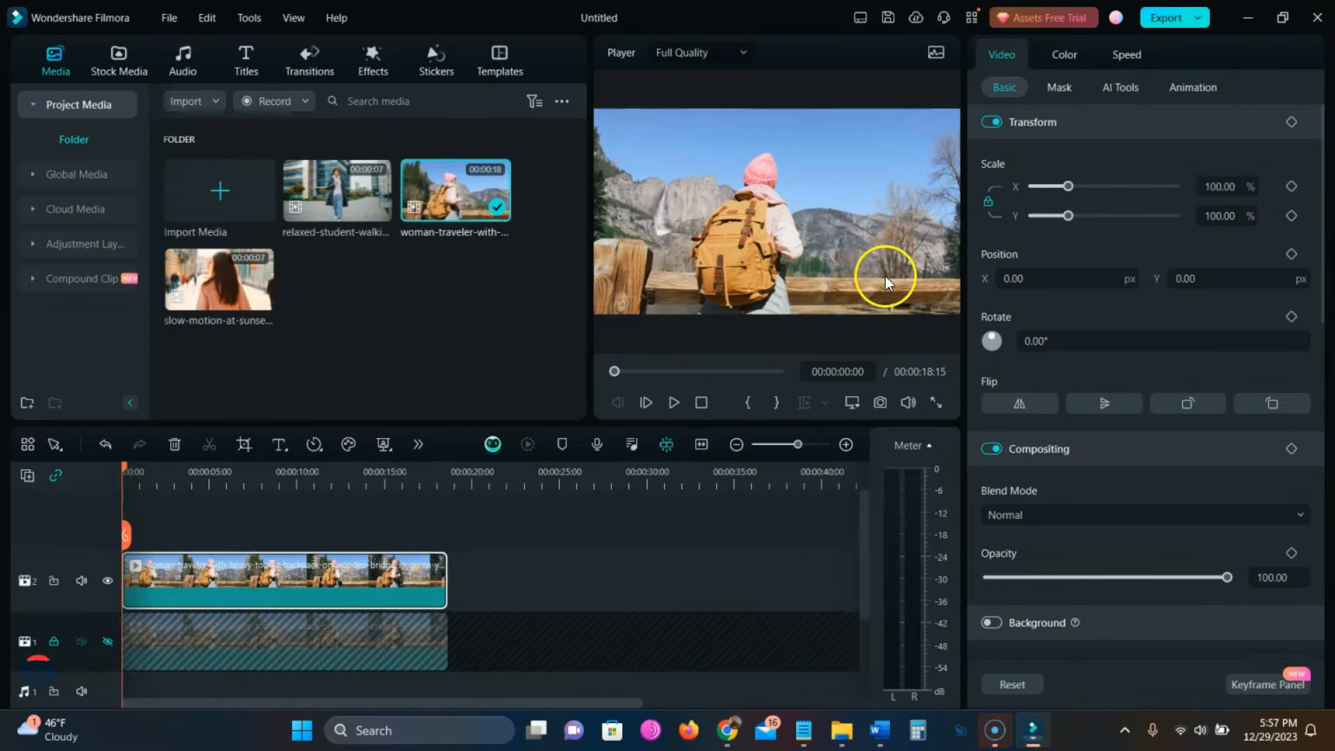
Step: Apply an AI Mask to the upper woman-traveler clip with Select Subject, choosing the detected woman
left_click(1062, 87)
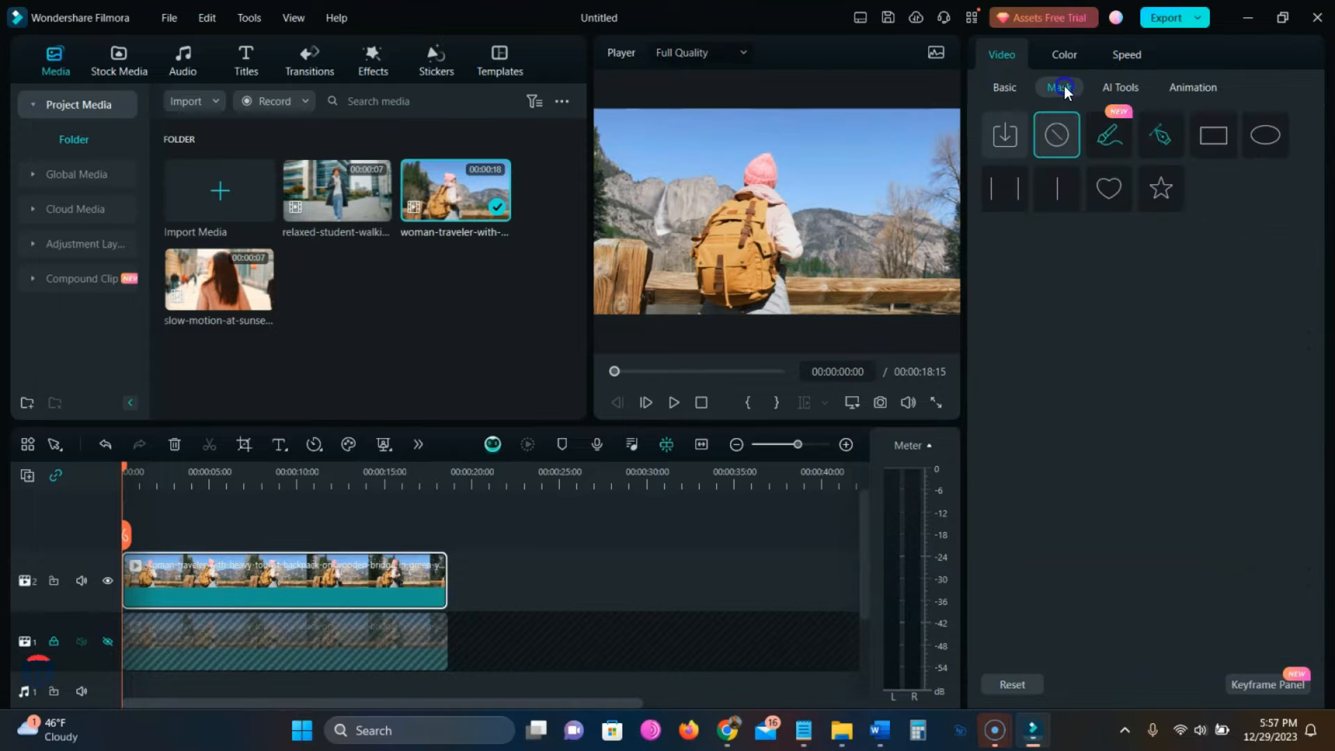
left_click(1098, 138)
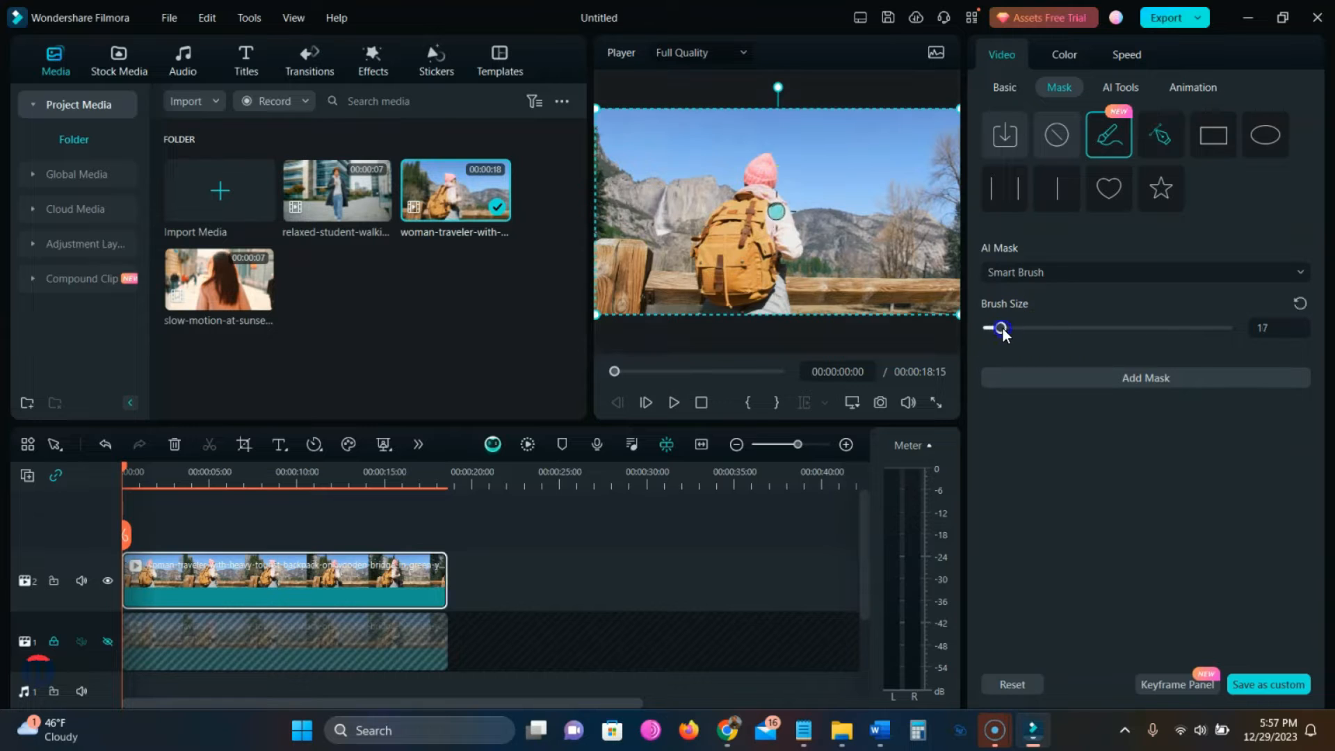
left_click(1075, 273)
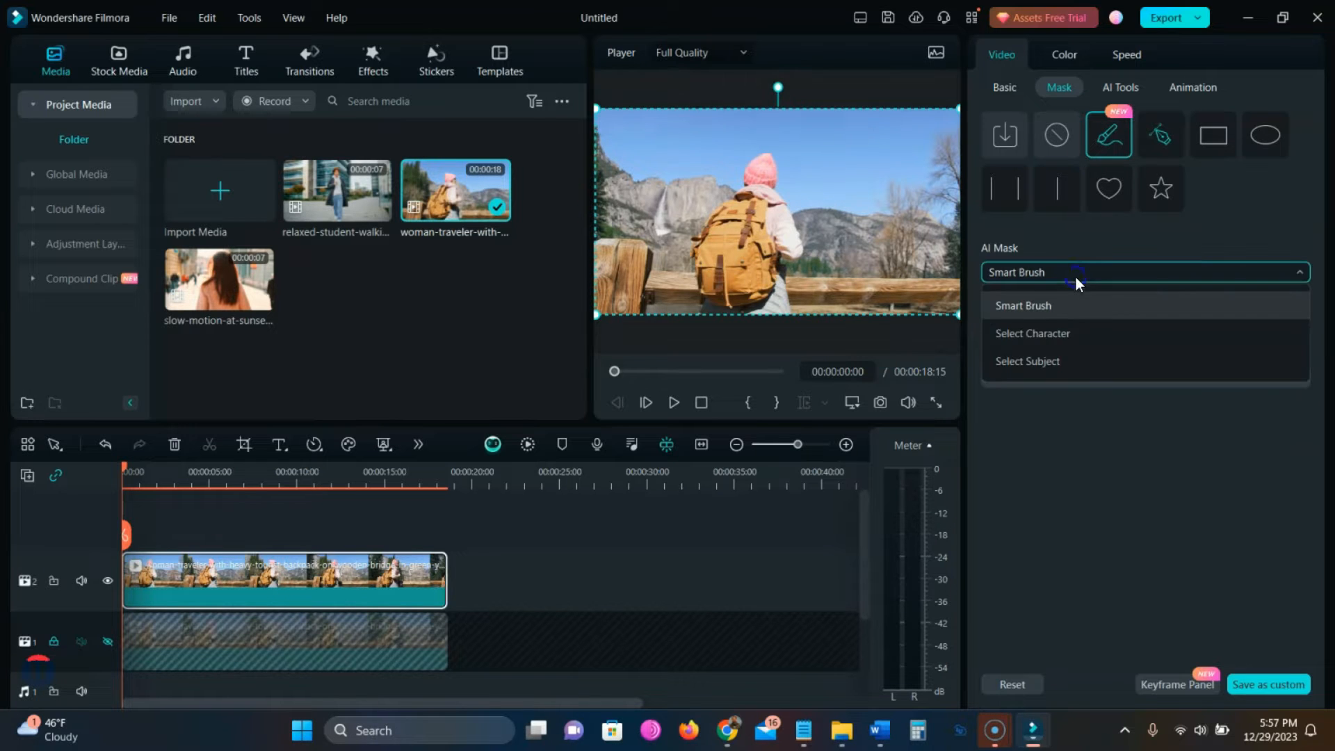
left_click(1062, 334)
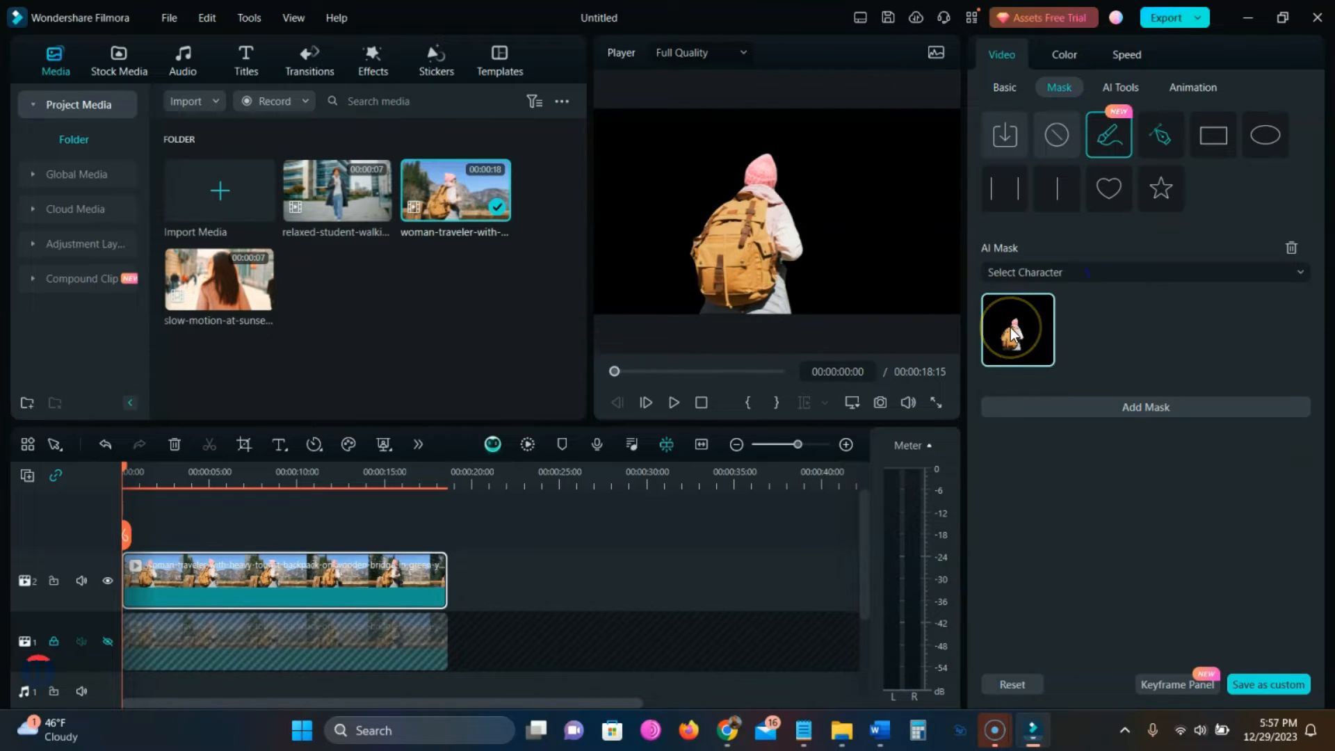
left_click(1038, 273)
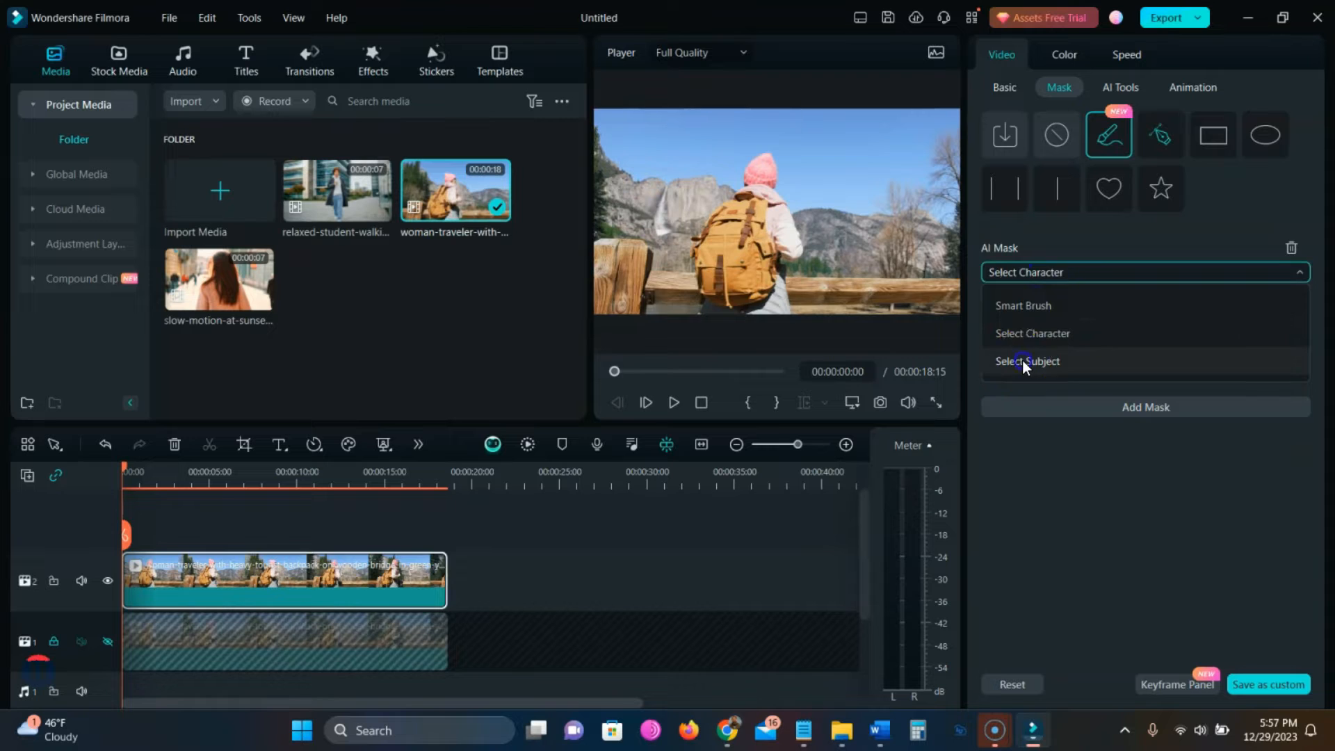
left_click(1023, 360)
left_click(1007, 330)
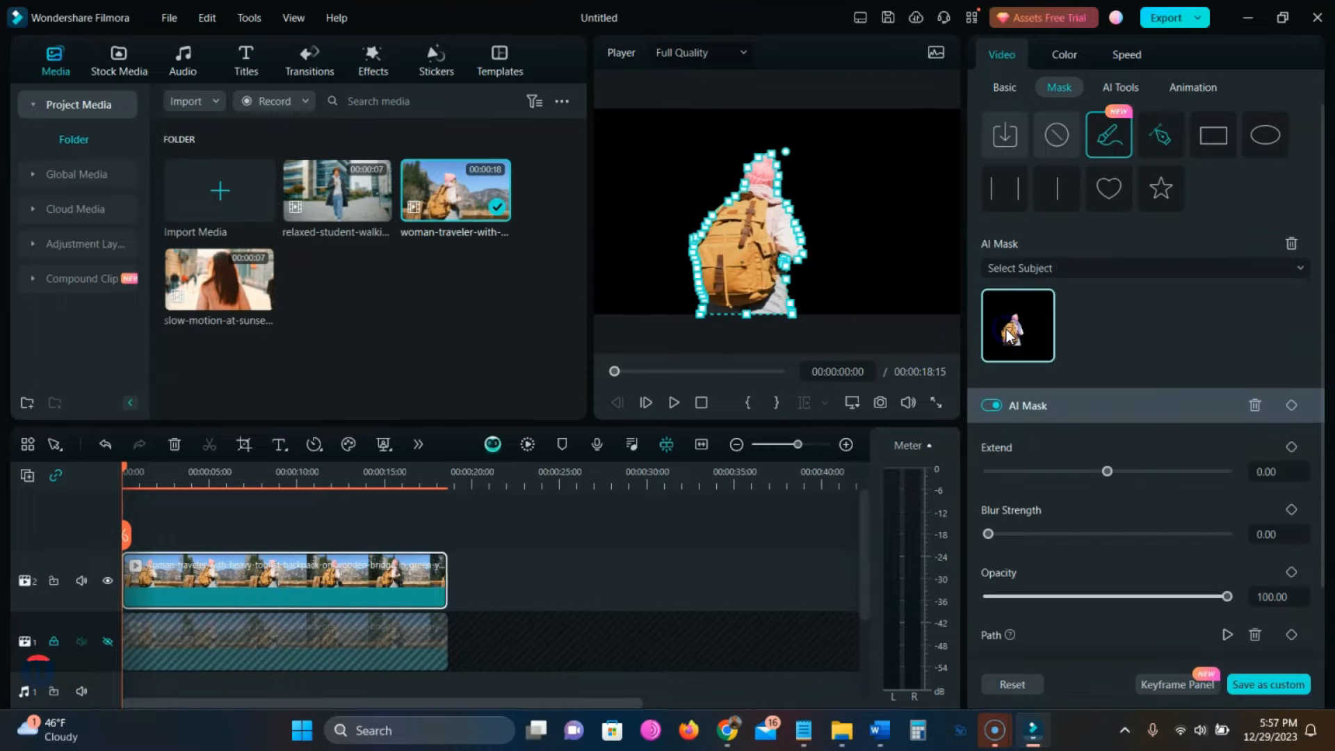
Step: Track the AI mask's path through the upper traveler clip and return the playhead to the clip's start
scroll(1174, 357, "down", 1)
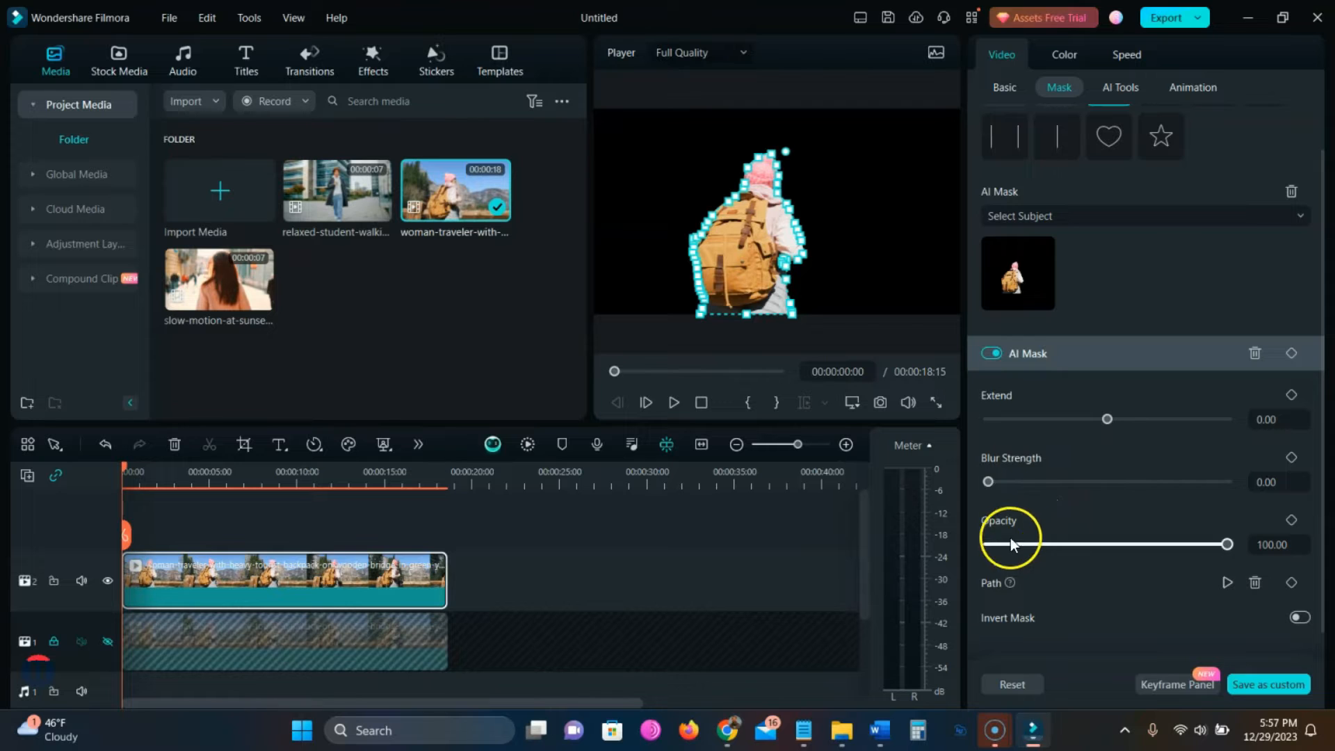
scroll(1149, 445, "down", 1)
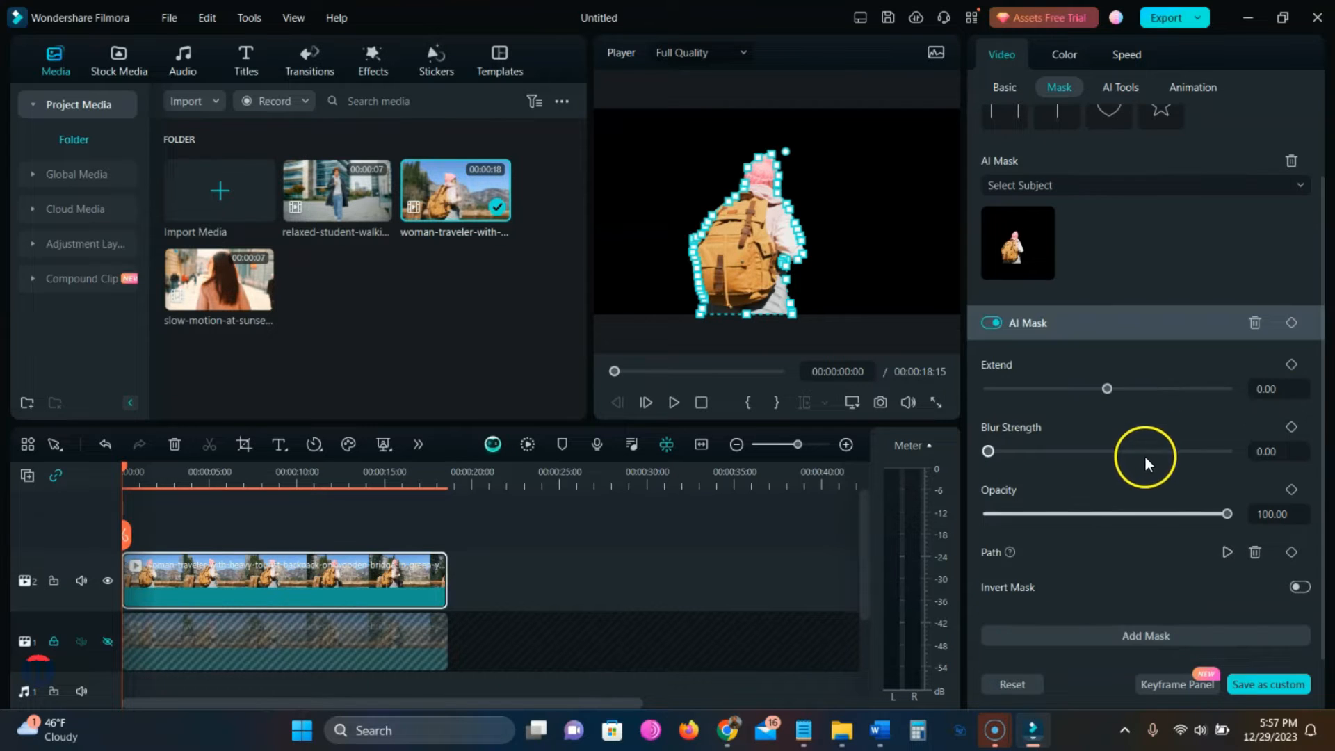
left_click(1226, 552)
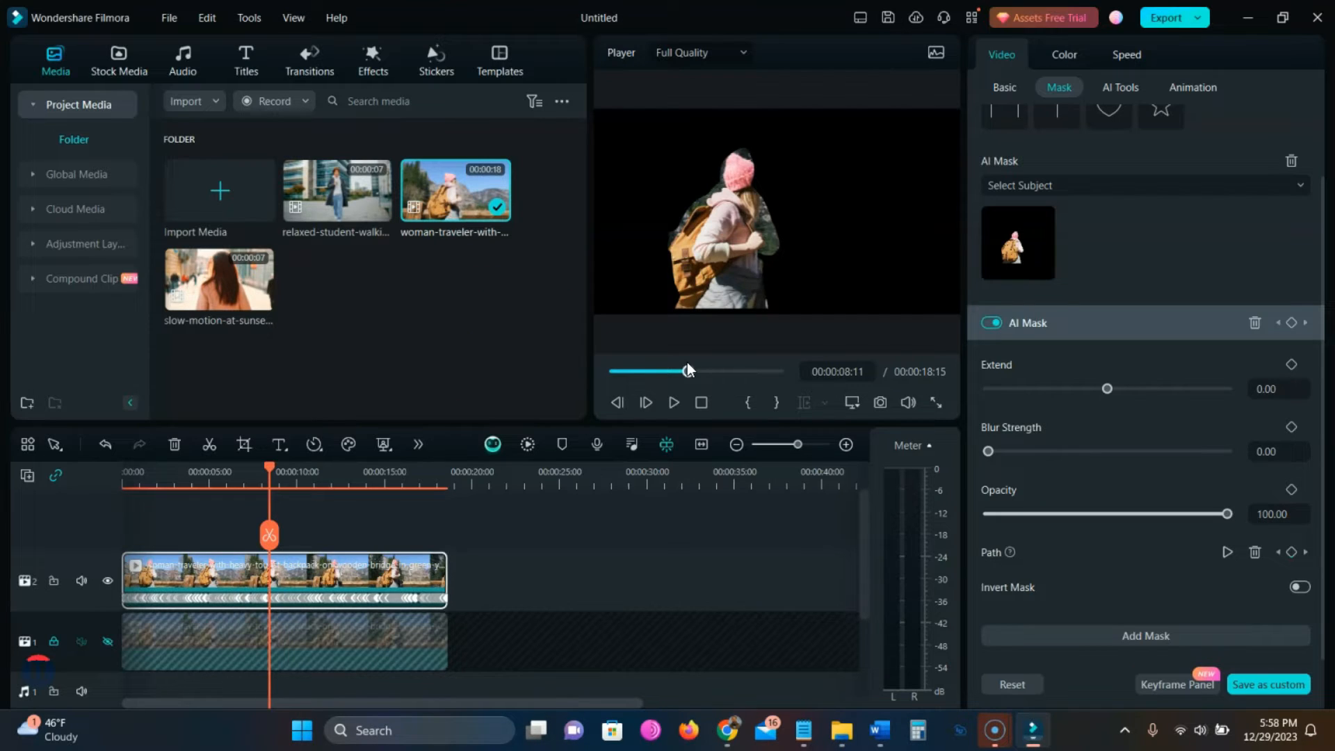
left_click_drag(266, 466, 125, 497)
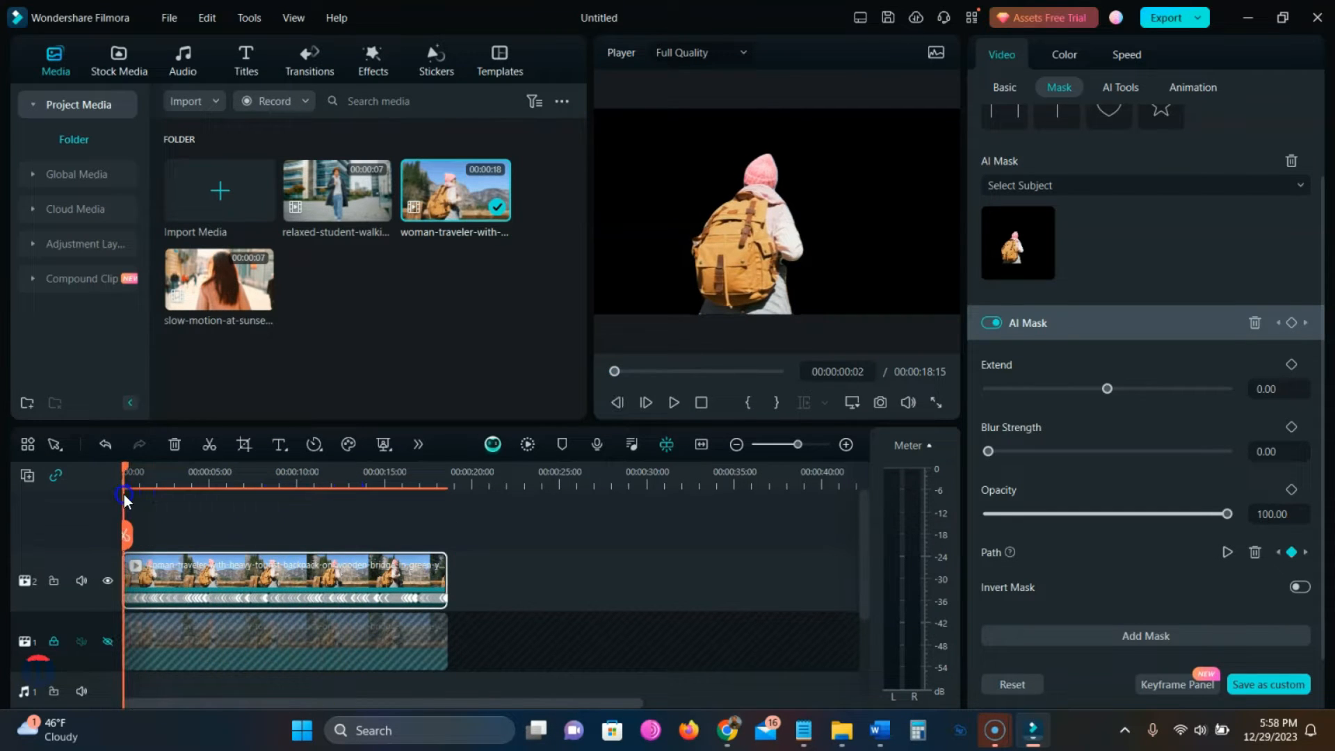
Step: Unhide and unlock video track 1, and set the Saturation of its traveler clip to -100
left_click(108, 641)
left_click(54, 641)
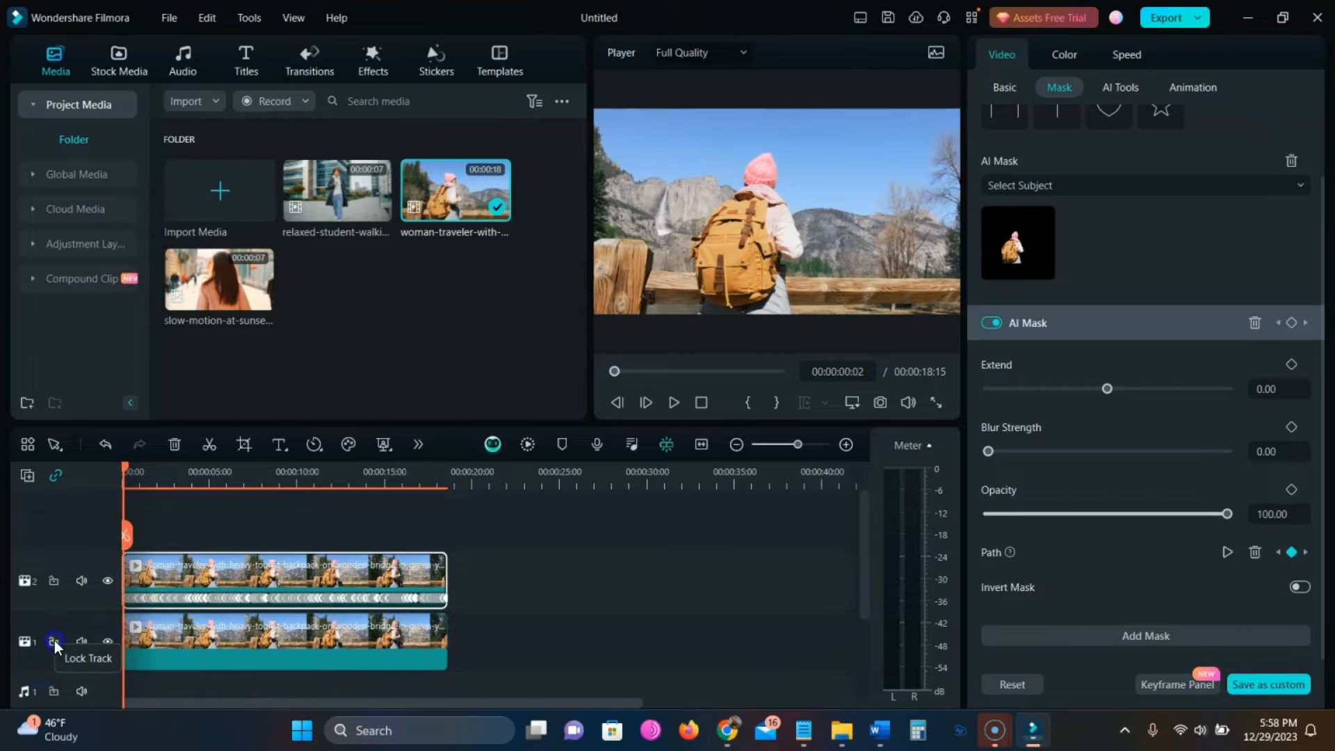
left_click(277, 634)
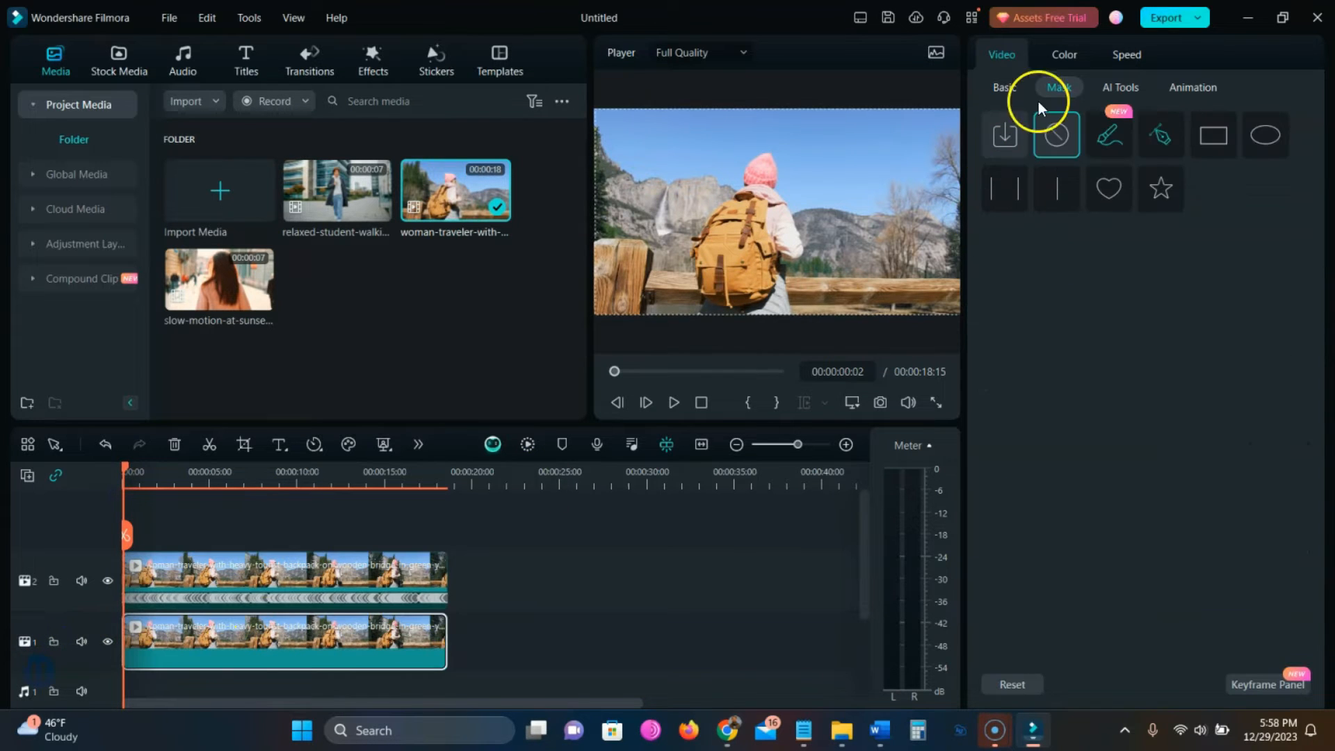
left_click(1066, 57)
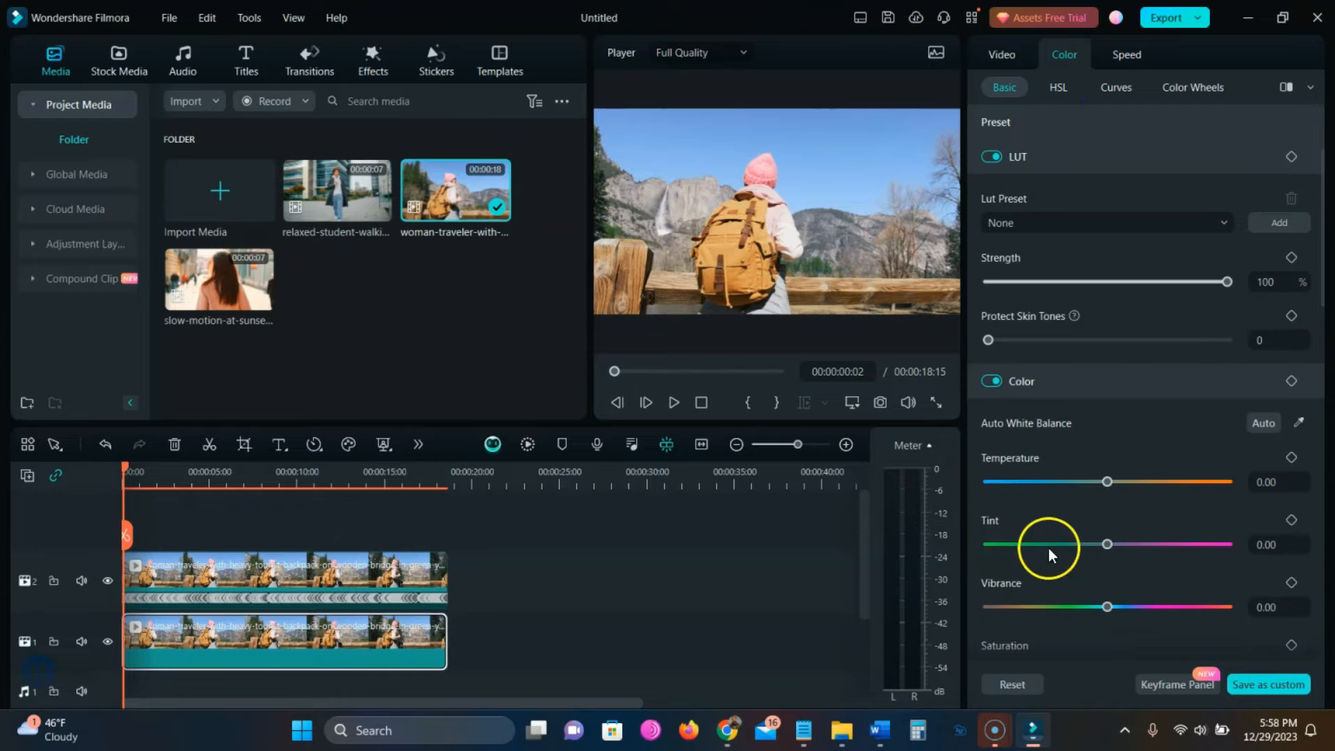
scroll(1049, 548, "down", 2)
left_click(1032, 564)
left_click_drag(1023, 566, 986, 565)
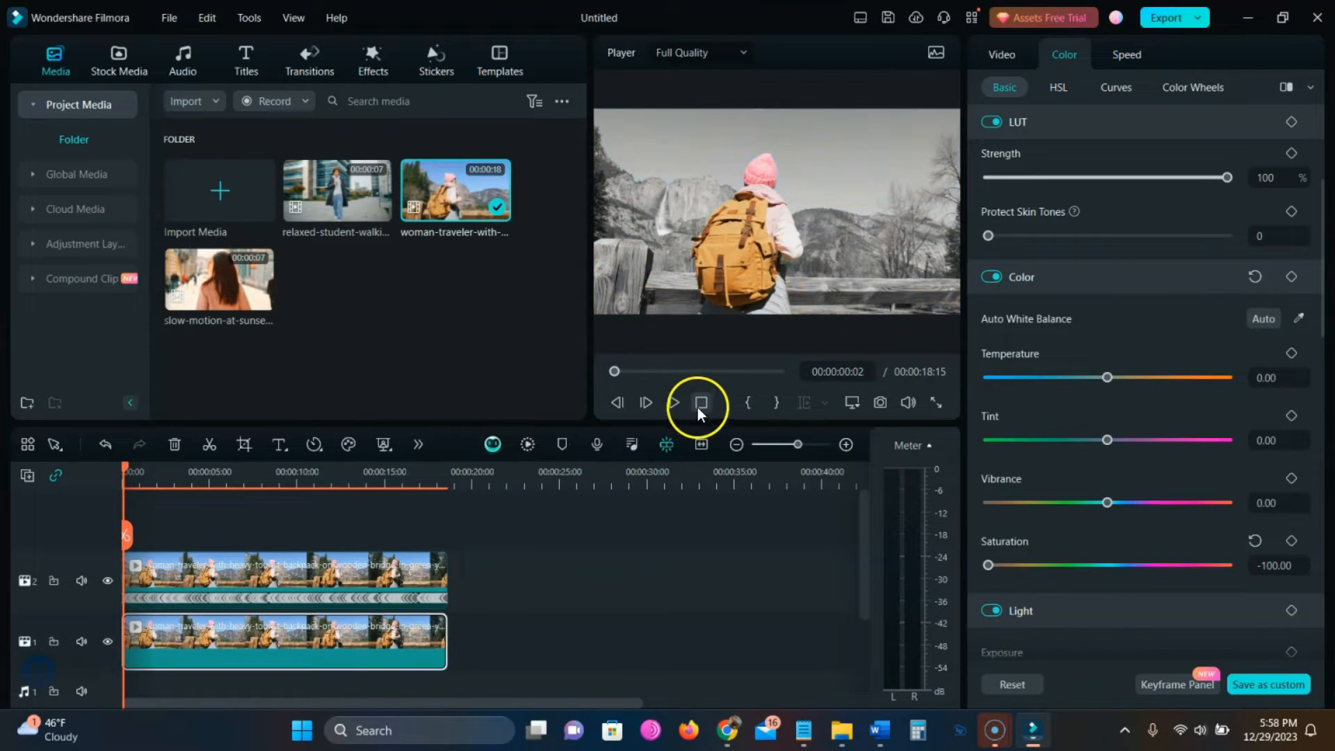
Step: Play back the traveler clips to check how the color isolation follows the woman
left_click(674, 403)
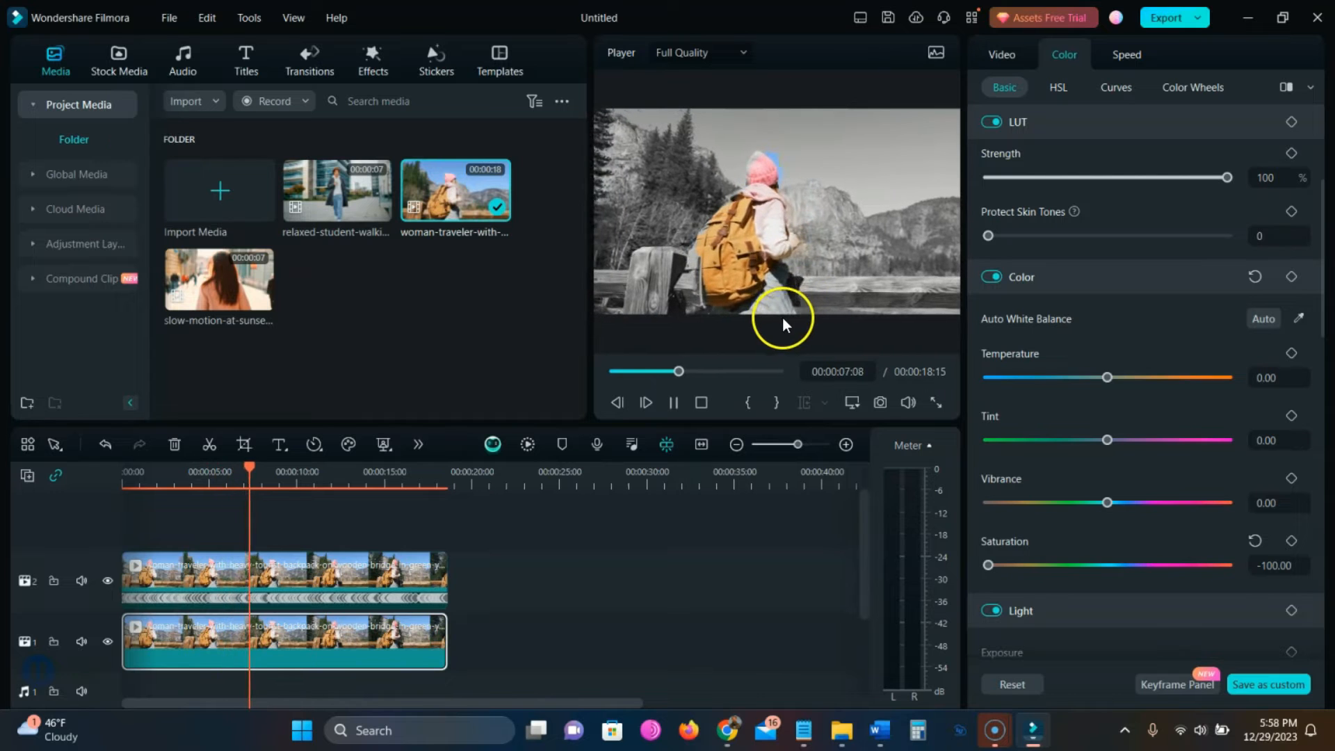
left_click(771, 199)
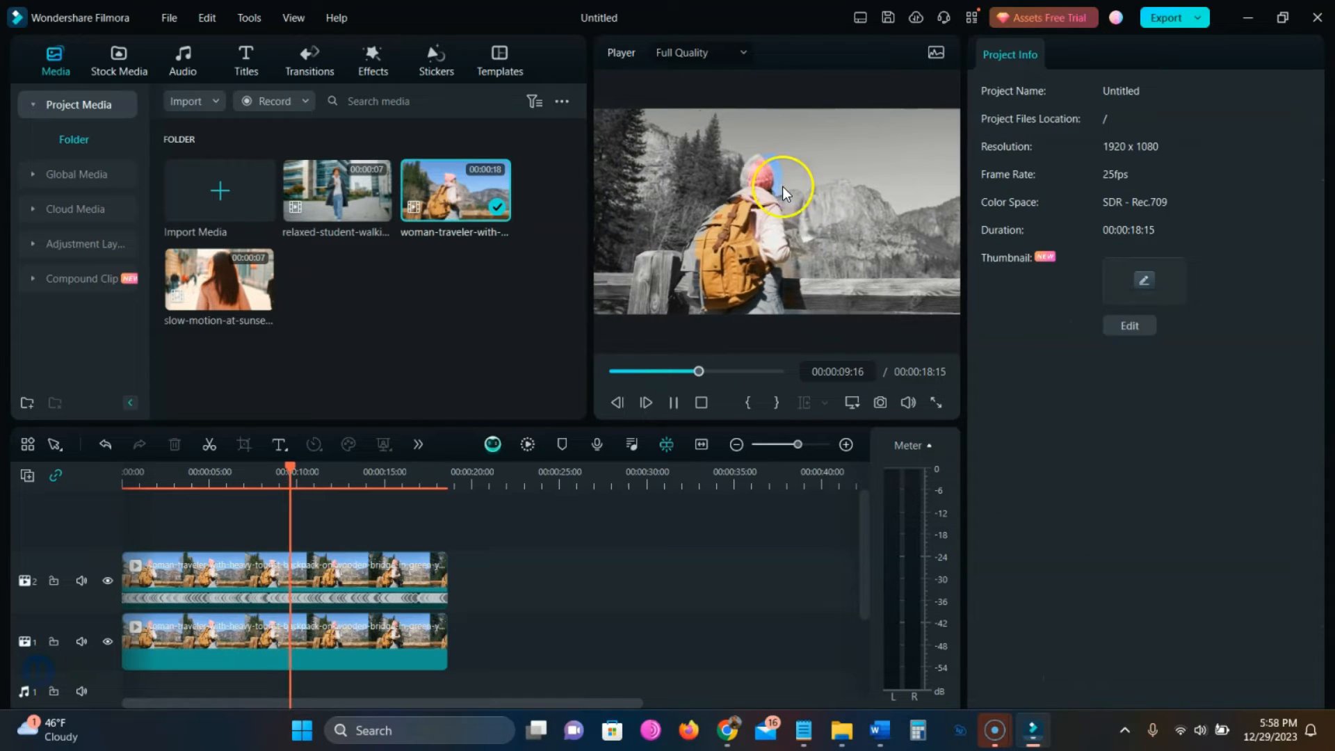
left_click(674, 403)
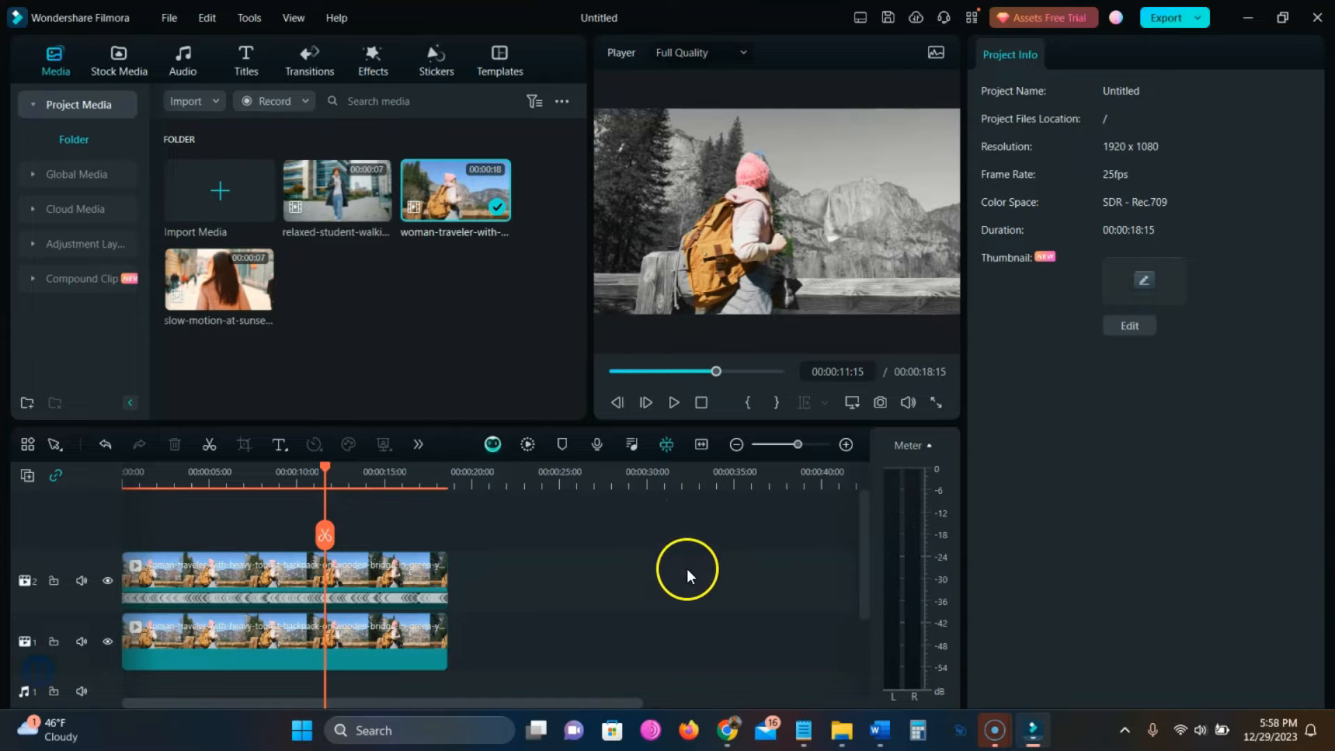
left_click(632, 583)
left_click(393, 516)
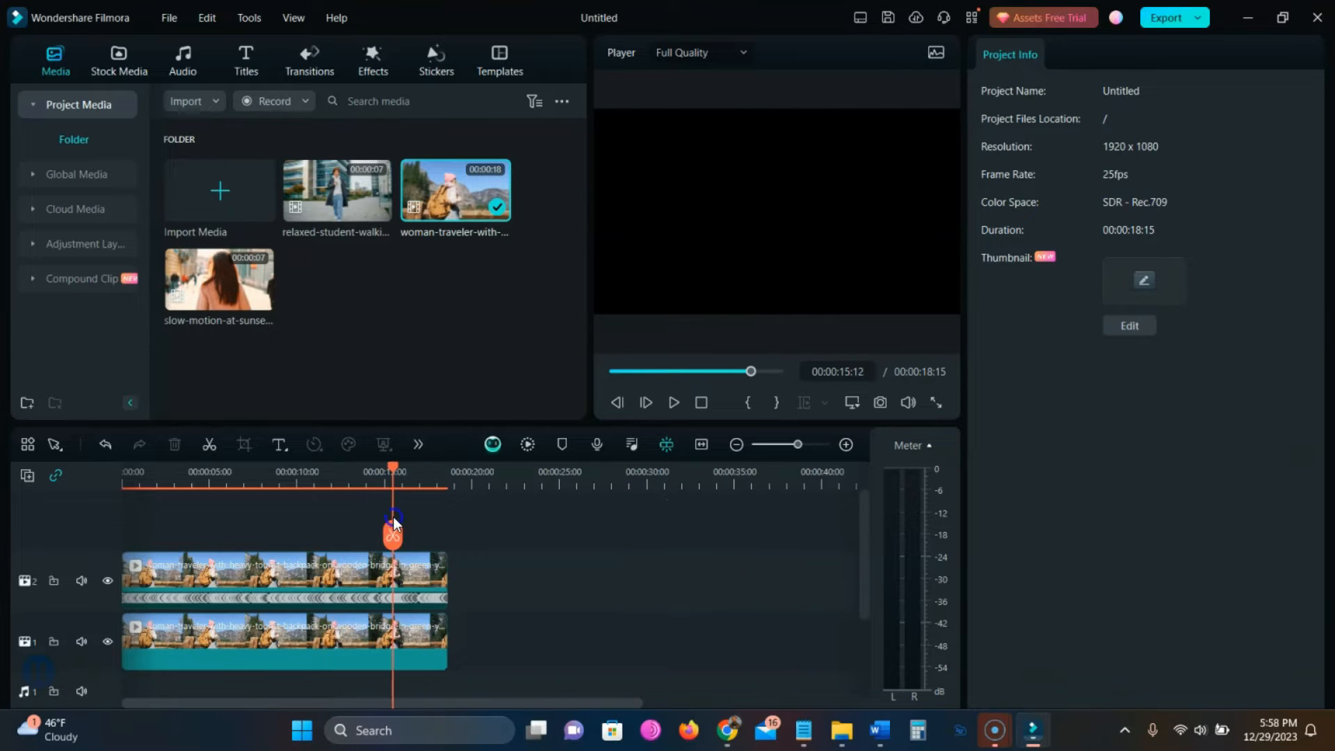
Step: Stack two copies of the relaxed-student clip on video tracks 2 and 1, starting about 22 seconds into the timeline
left_click(332, 220)
left_click_drag(333, 220, 513, 569)
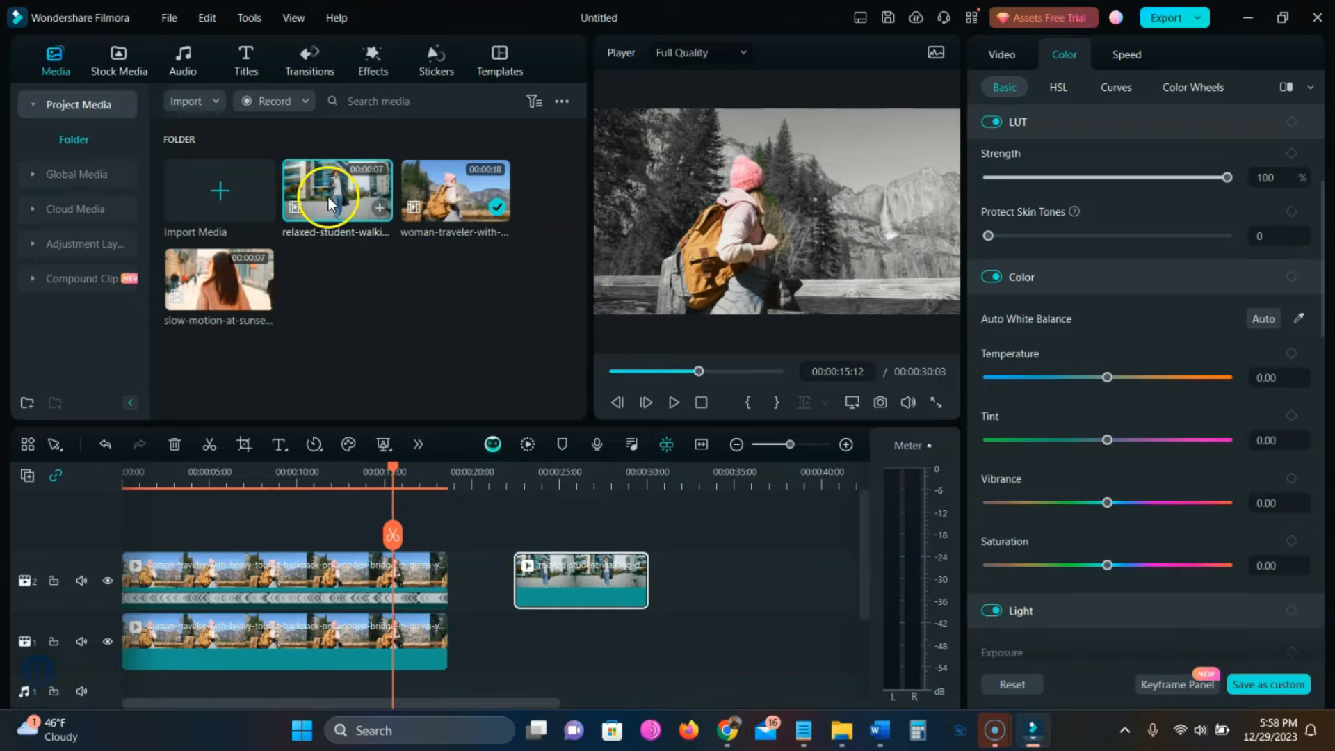
left_click_drag(329, 197, 563, 621)
Step: Mask the walking person at the start of the upper student clip with the AI Mask's Smart Brush, and set Blur Strength to 3
left_click(566, 583)
left_click_drag(394, 470, 516, 499)
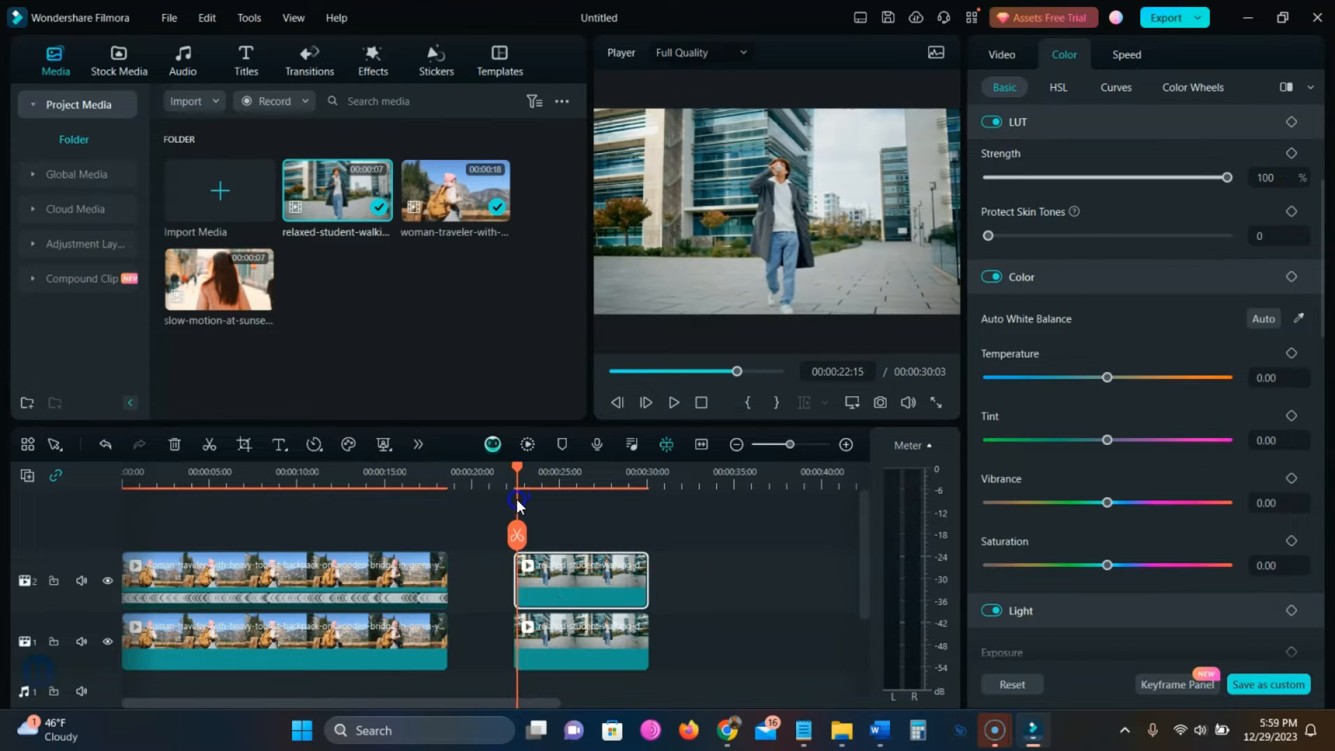
left_click(1007, 56)
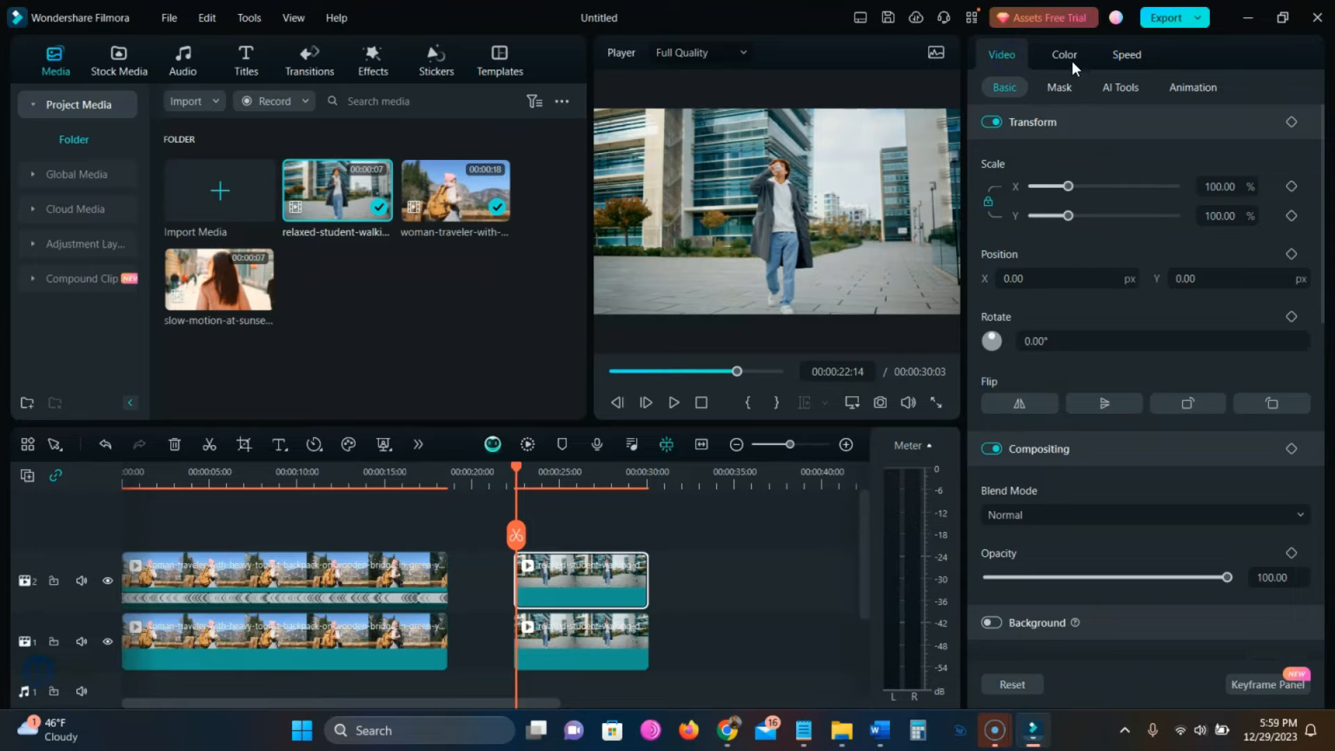
left_click(1078, 90)
left_click(1088, 136)
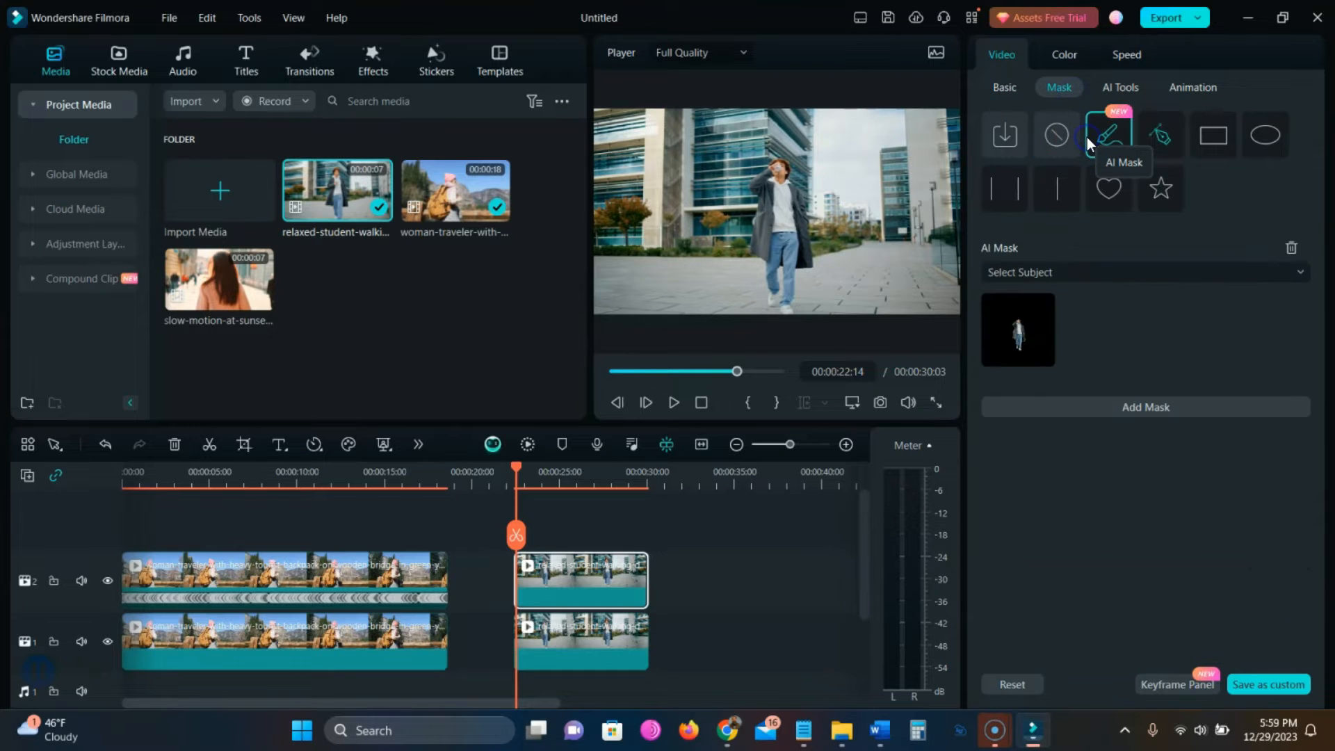
left_click(1076, 276)
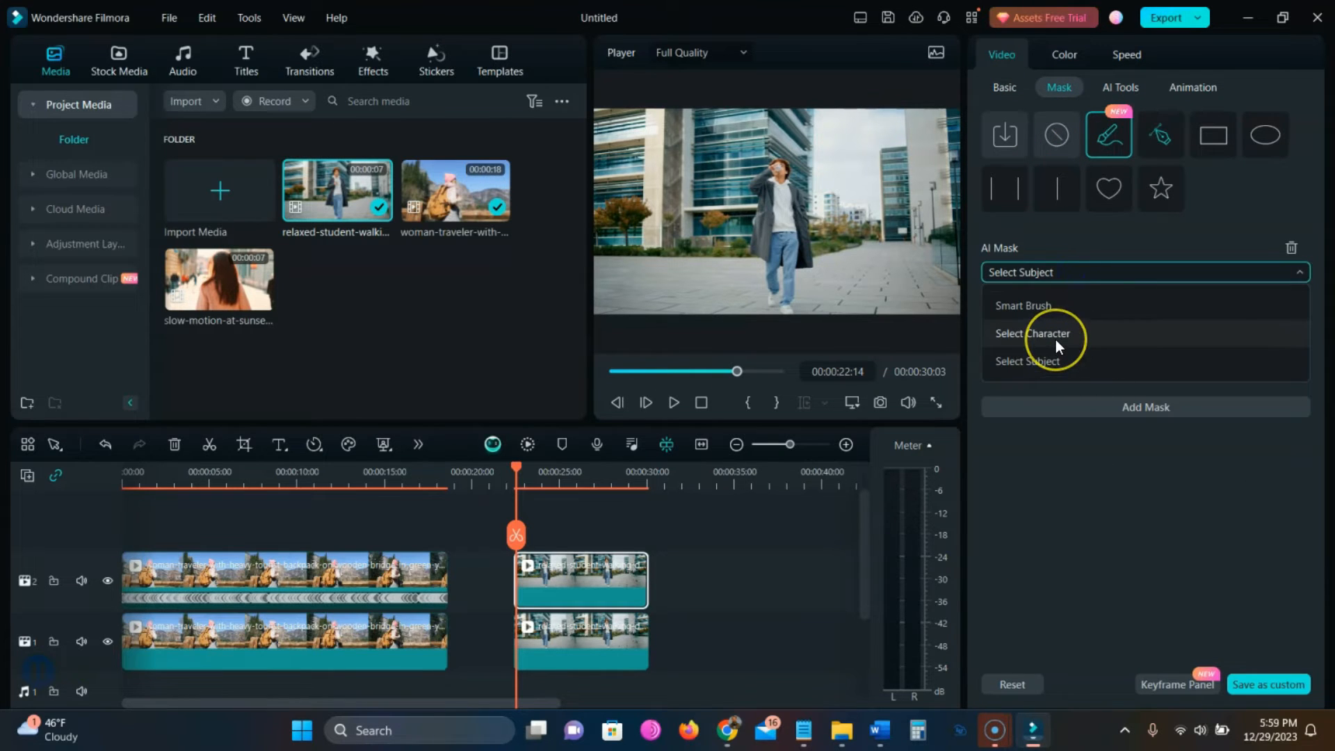
left_click(1038, 308)
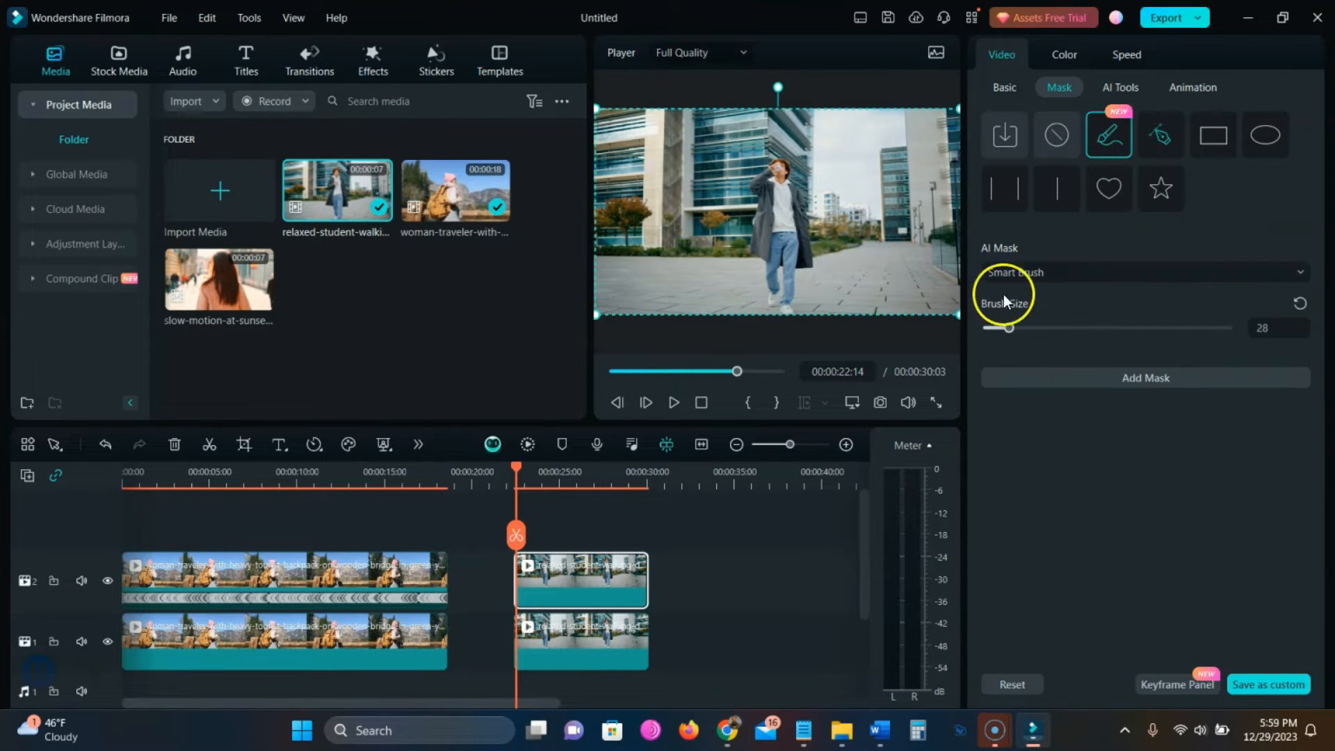
left_click_drag(798, 210, 783, 271)
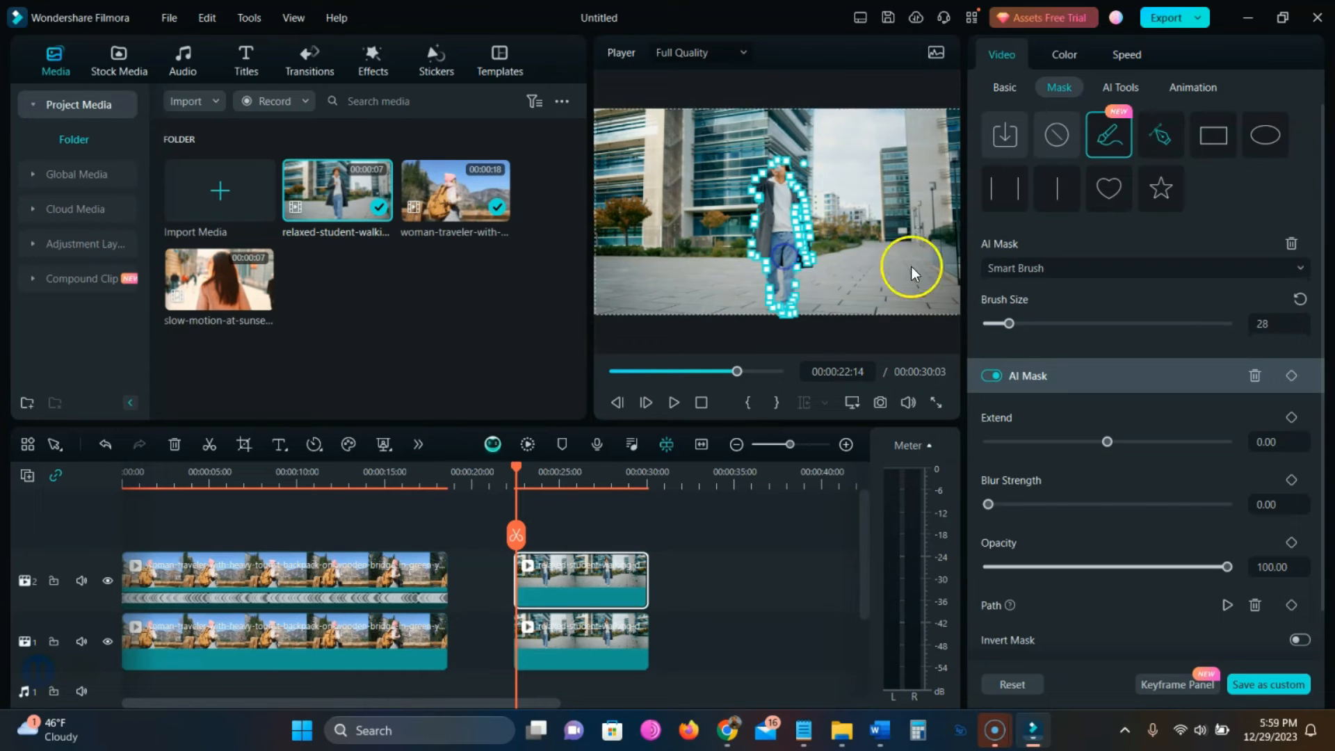
mouse_move(988, 504)
left_mouse_down()
mouse_move(1212, 534)
mouse_move(1002, 516)
left_mouse_up()
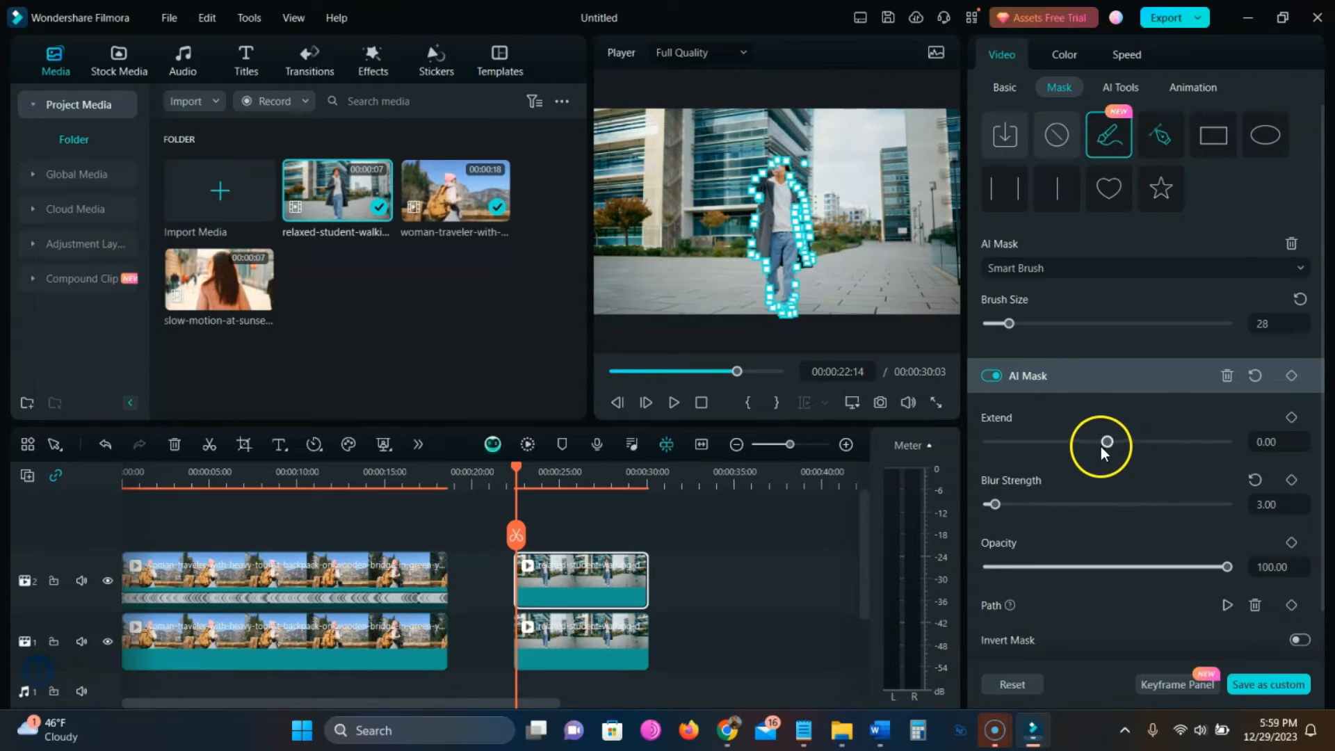
Step: Track the AI mask's path through the upper student clip, and return the playhead to the clip's start
scroll(1061, 518, "down", 1)
left_click(1226, 554)
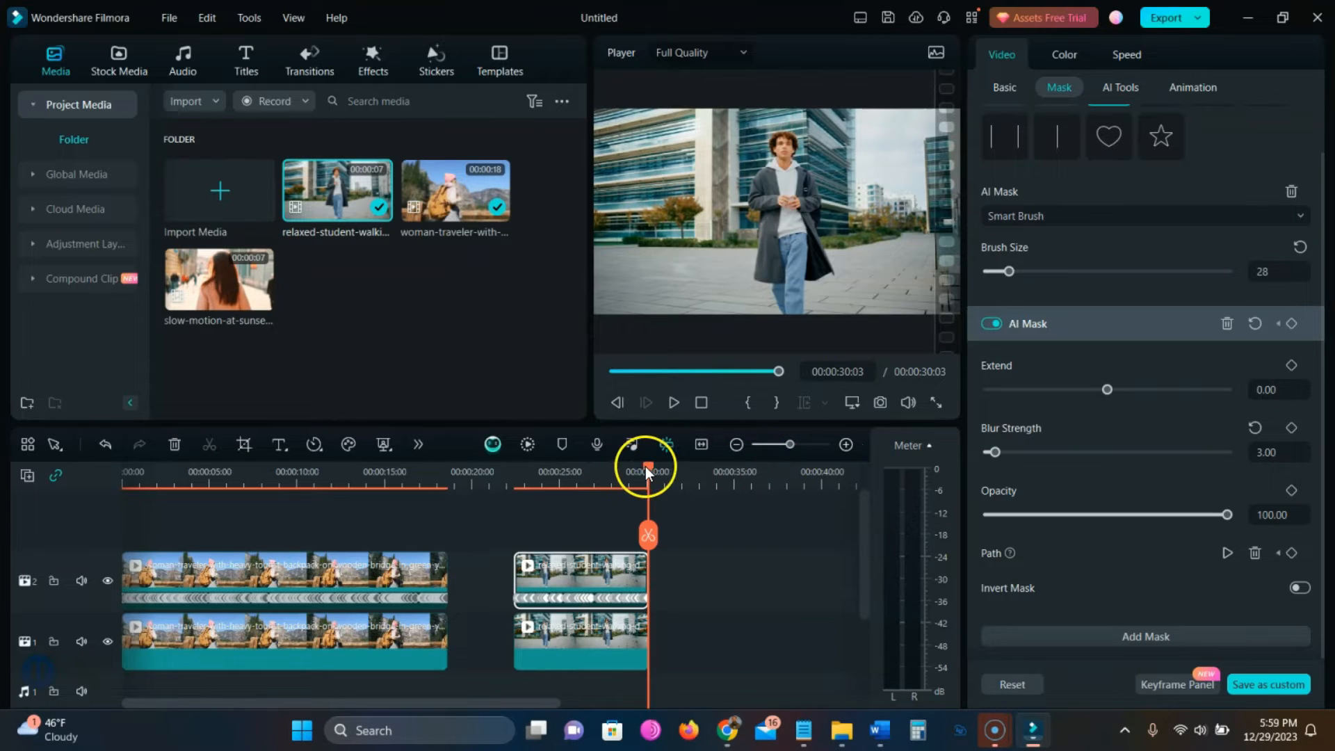
left_click_drag(645, 466, 515, 485)
Step: Set the lower student clip's Saturation to -100, Brightness to -64 and Contrast to -53
left_click(607, 632)
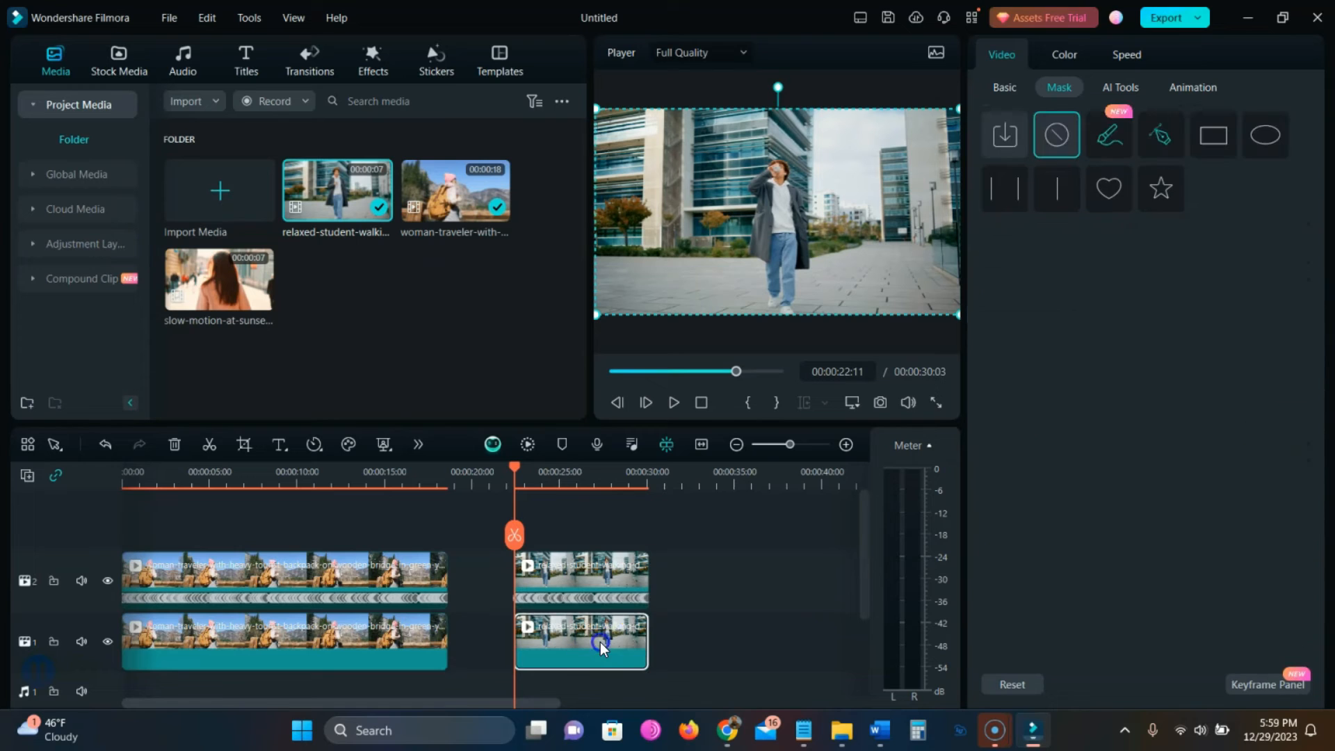
left_click(1049, 54)
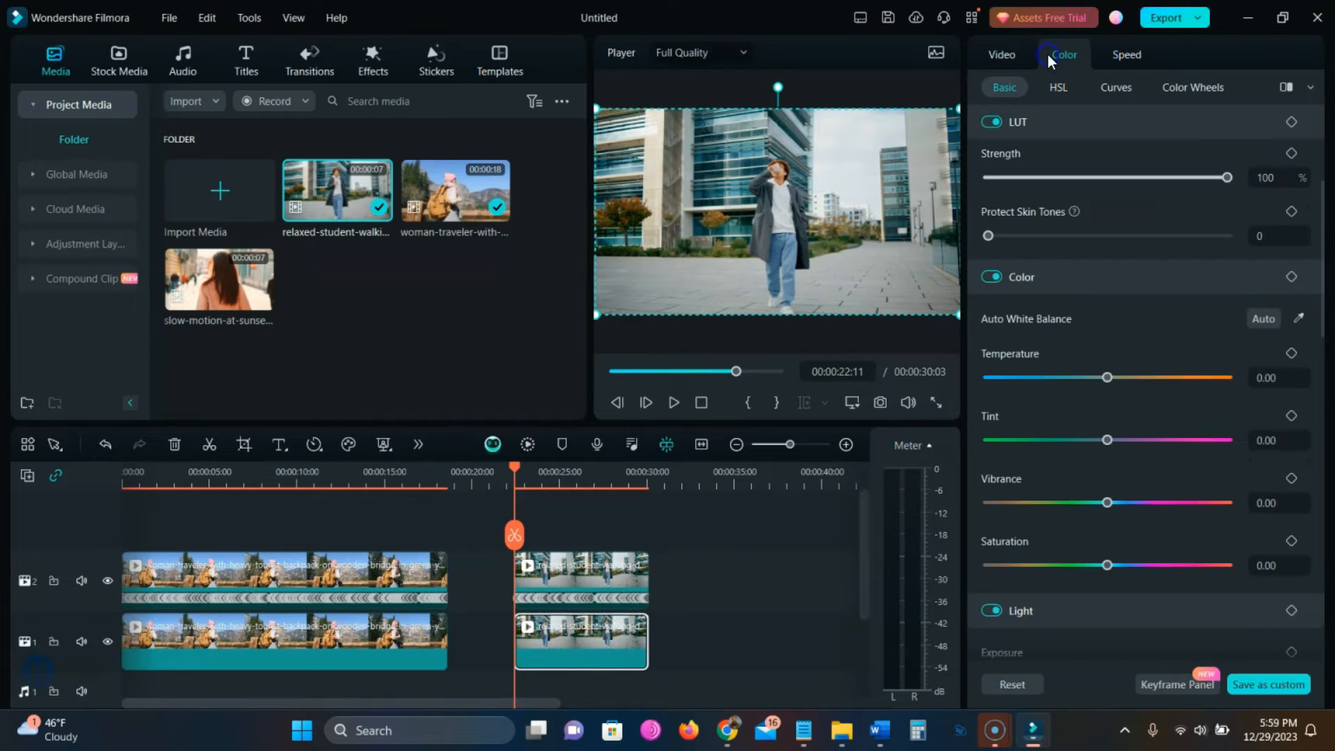
left_click(994, 565)
left_click_drag(1007, 565, 998, 566)
scroll(1035, 578, "down", 3)
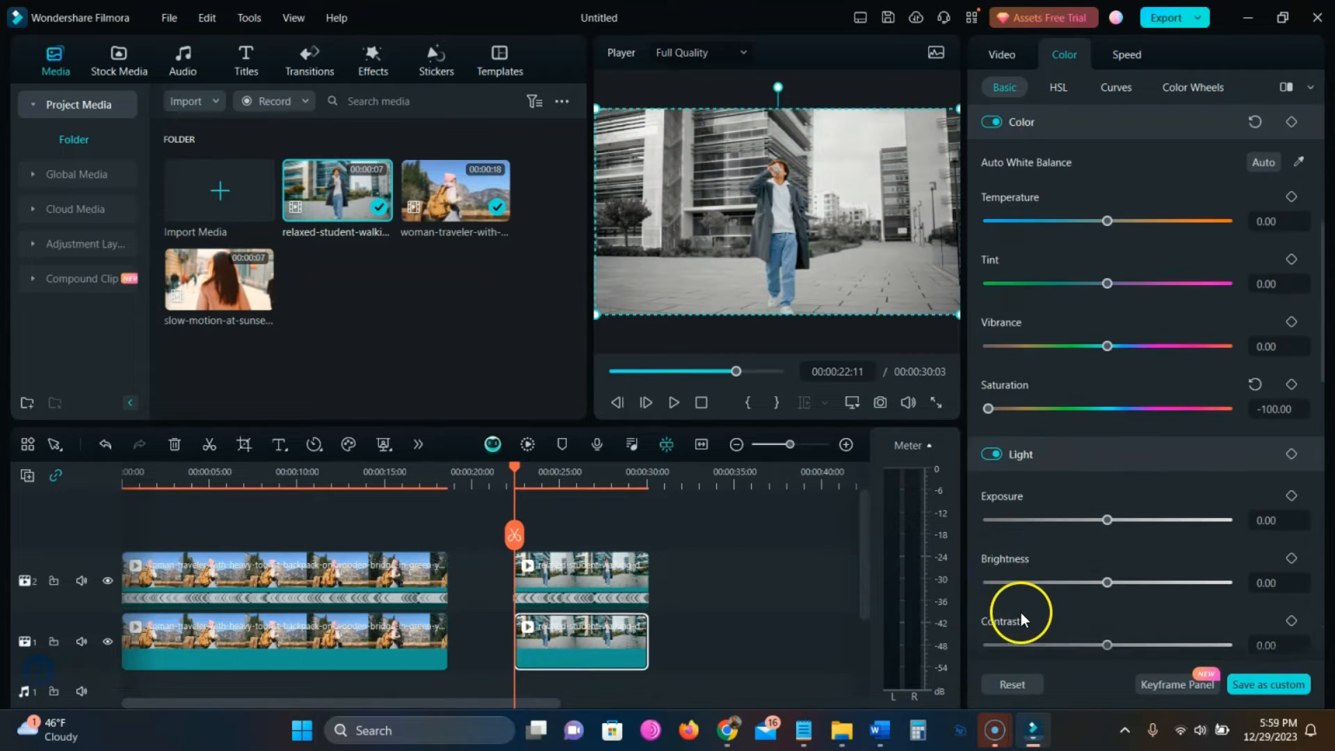
left_click(1030, 584)
left_click(1043, 645)
Step: Play back the student clips to check how the color isolation follows the walking person
left_click(673, 403)
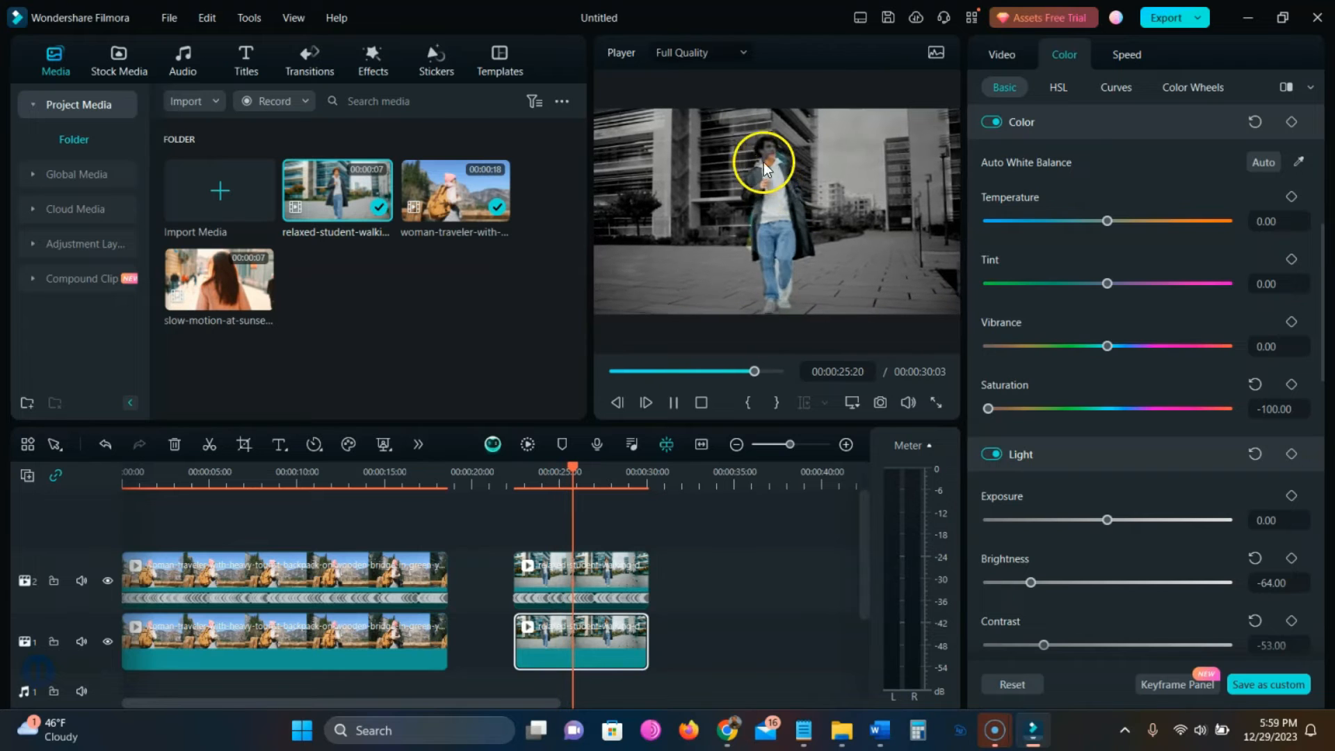
left_click(672, 402)
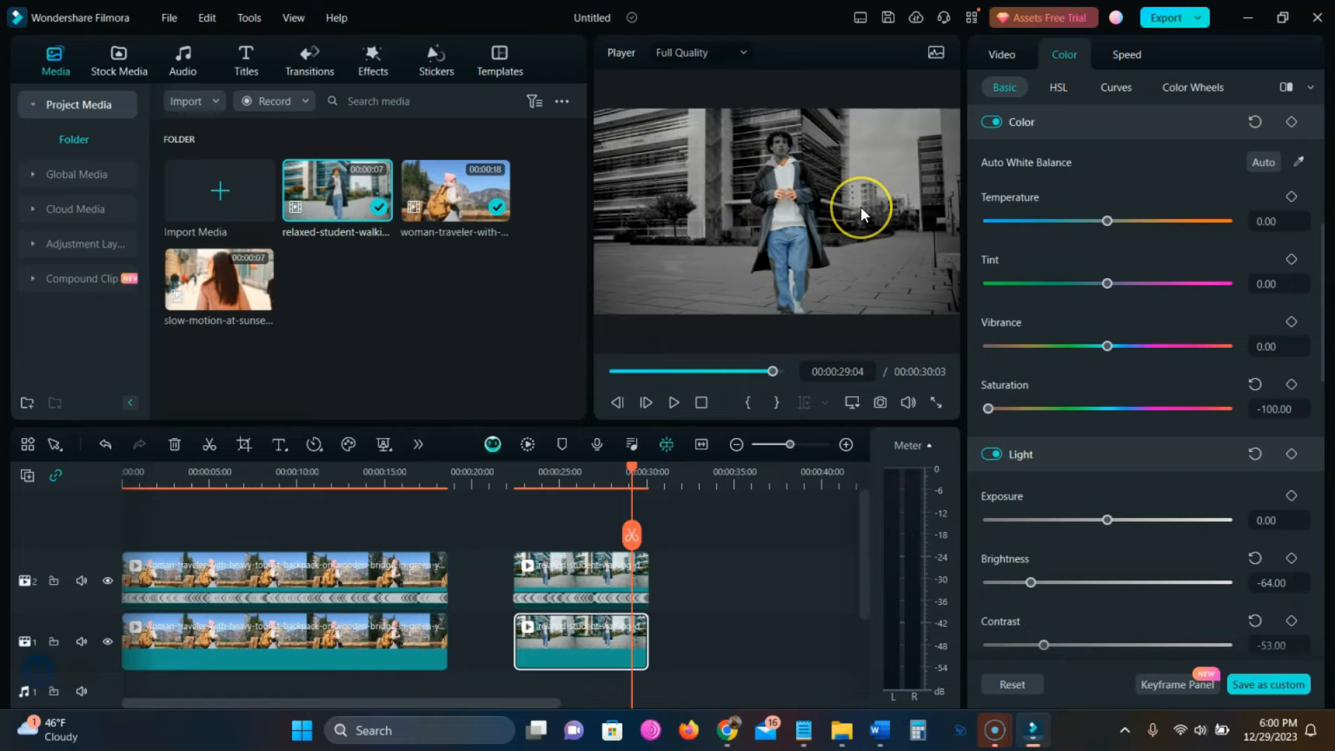
left_click(725, 574)
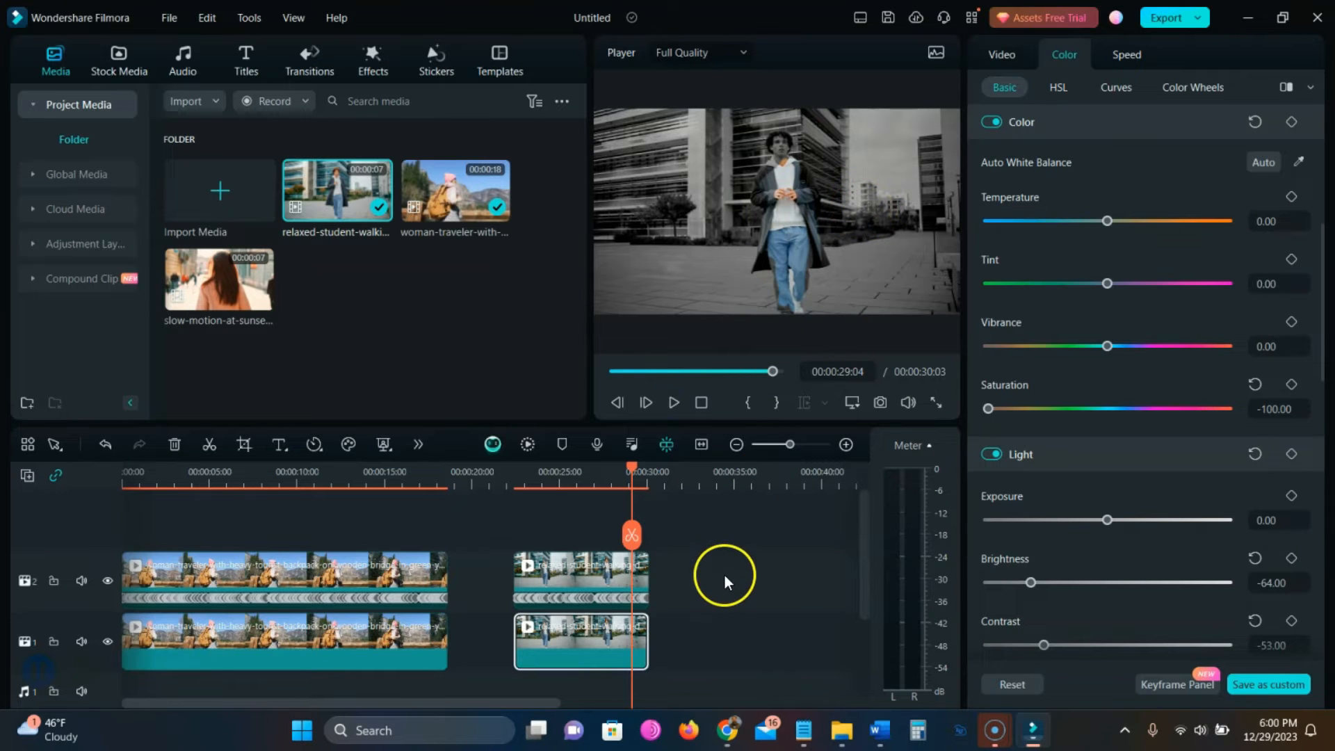
Step: Delete all traveler and student clips from the timeline
left_click(432, 512)
left_click_drag(395, 516, 694, 700)
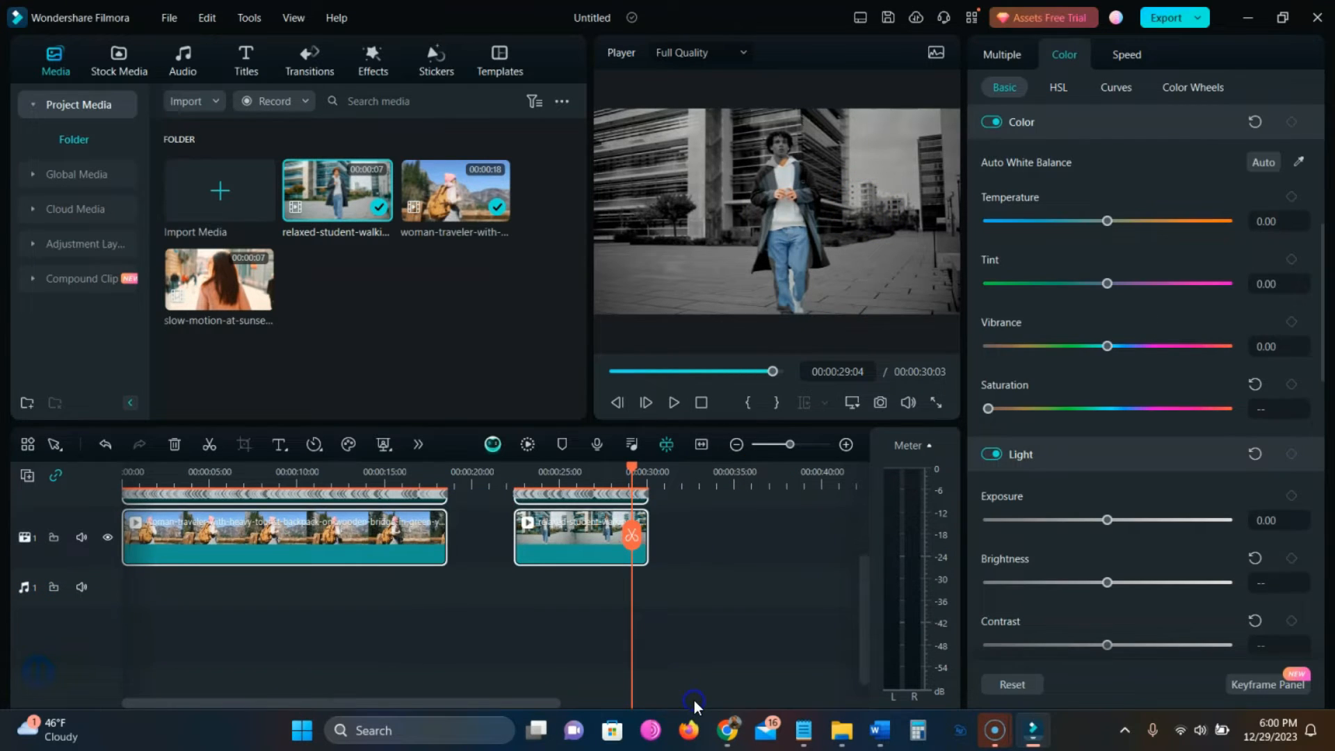
key("Delete")
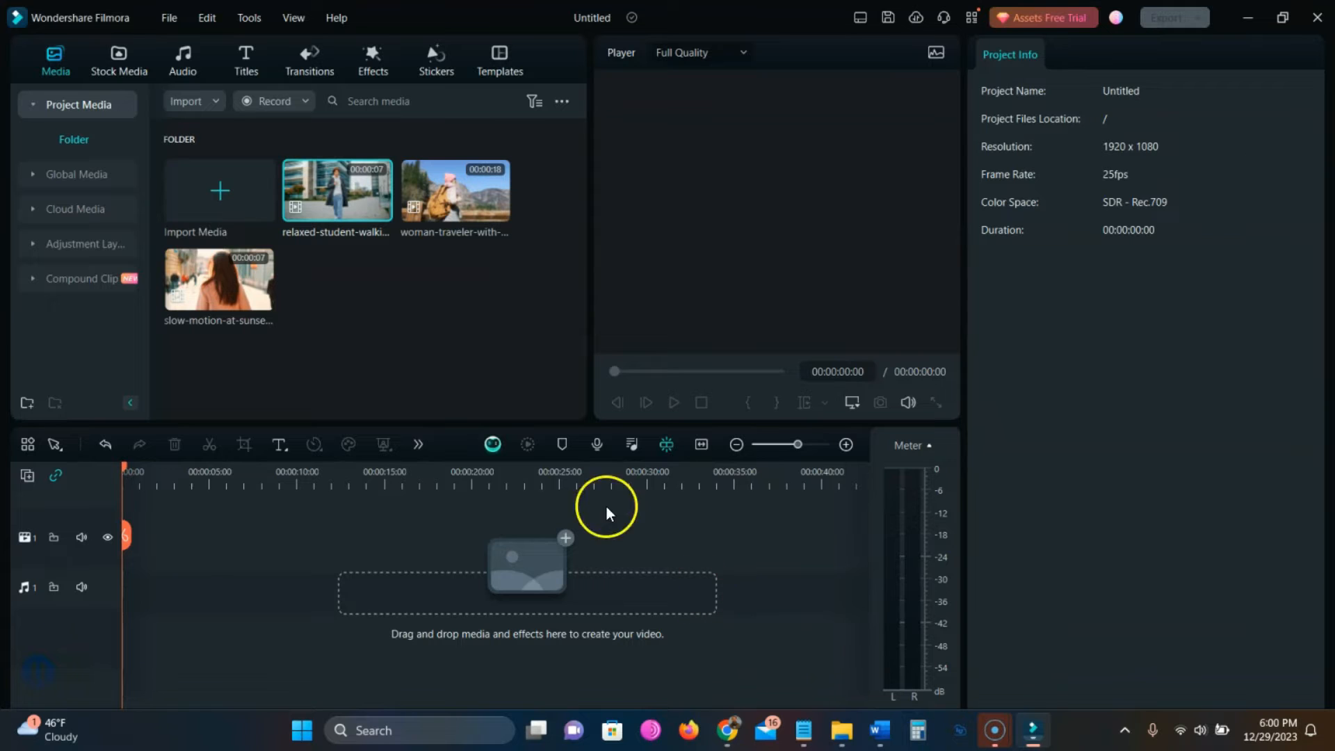
Step: Stack two copies of the woman-traveler clip on video tracks 1 and 2 at the start of the timeline
left_click(416, 281)
double_click(437, 210)
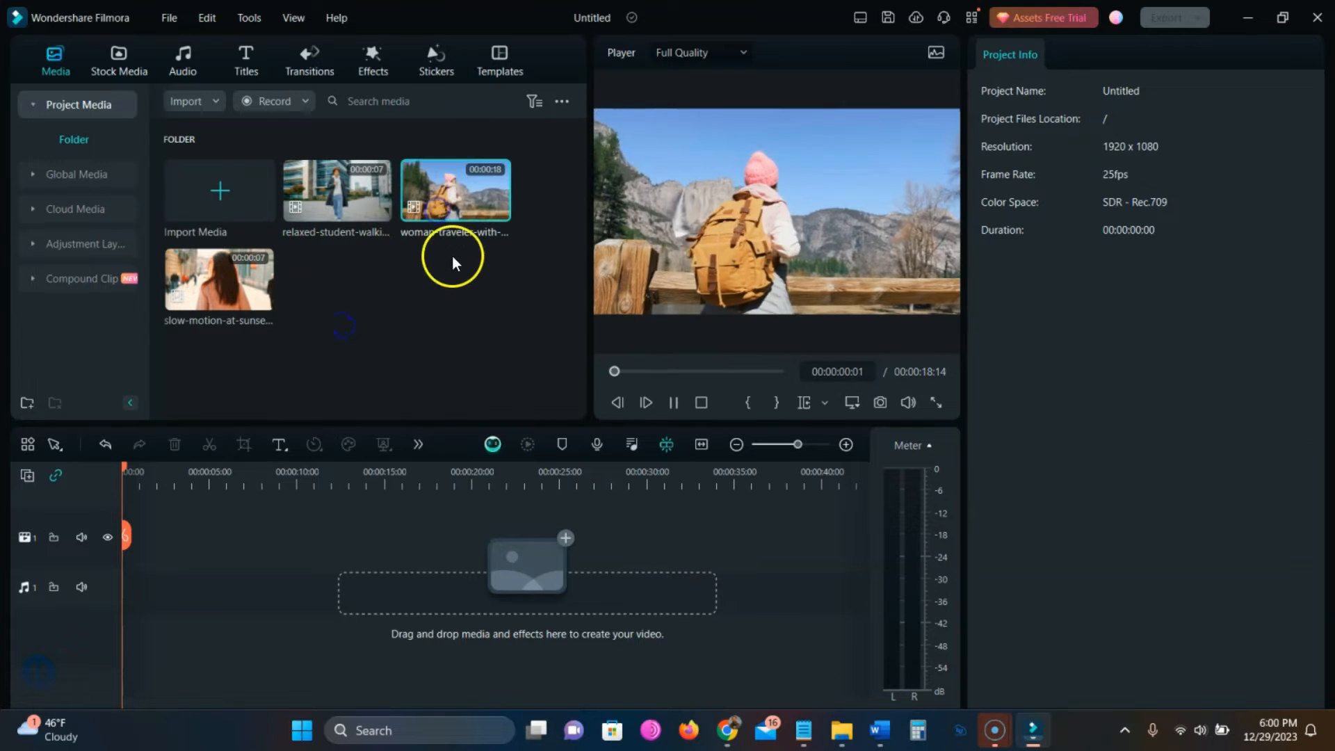
left_click_drag(444, 207, 161, 546)
left_click_drag(431, 208, 138, 579)
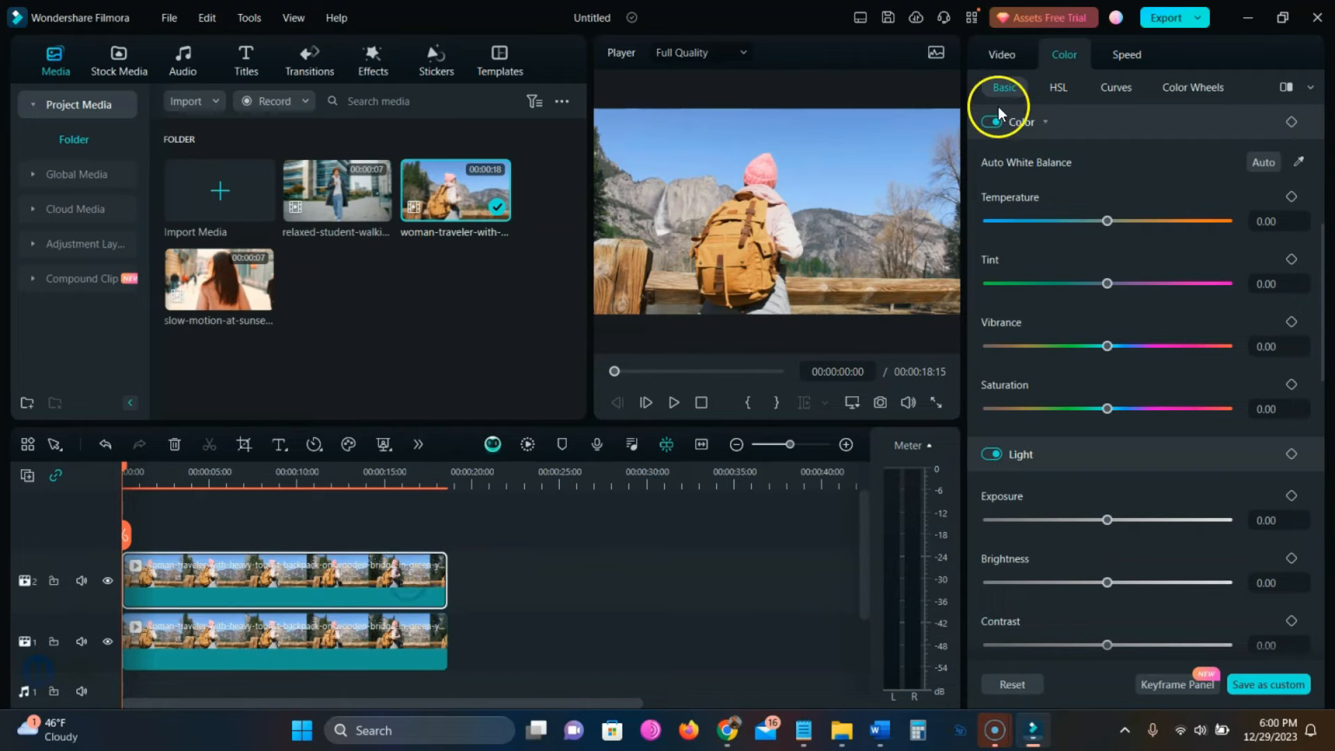
Step: Turn on Smart Cutout for the upper traveler clip and open its cutout window
left_click(1000, 64)
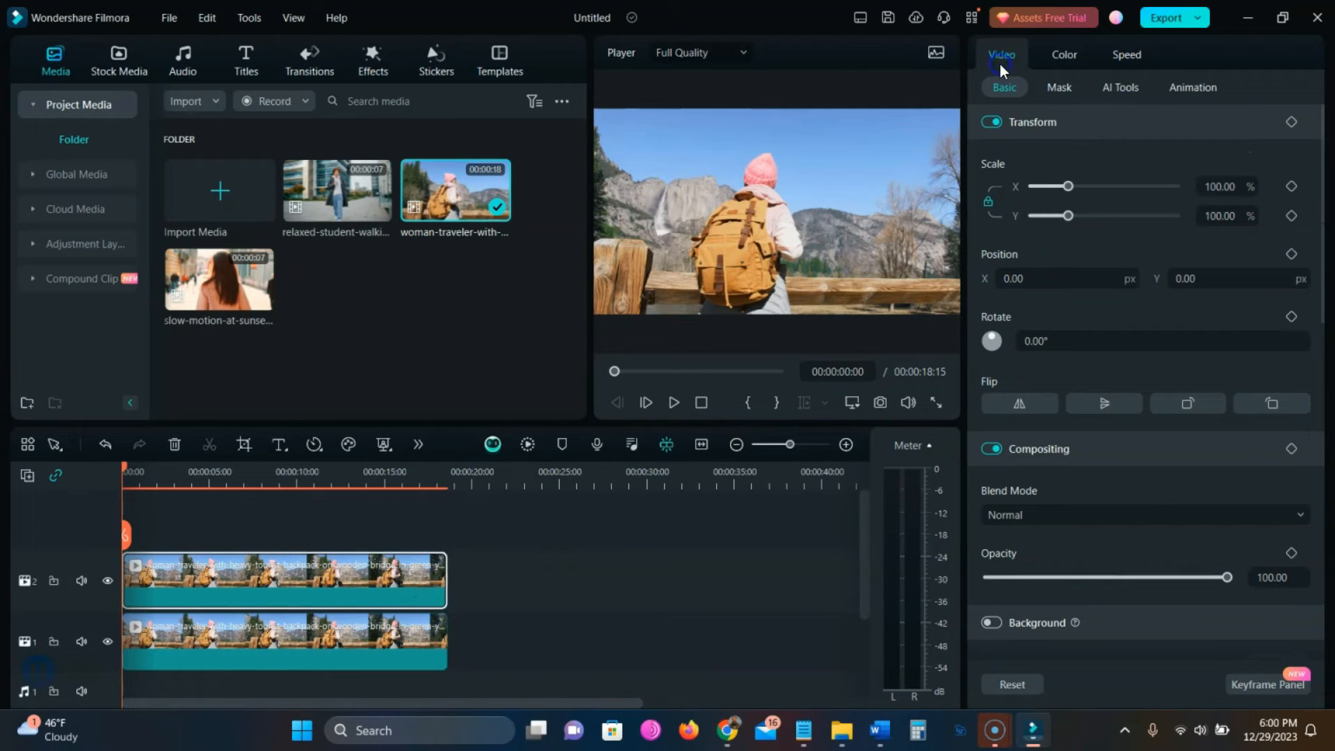
left_click(1137, 91)
scroll(1004, 343, "down", 4)
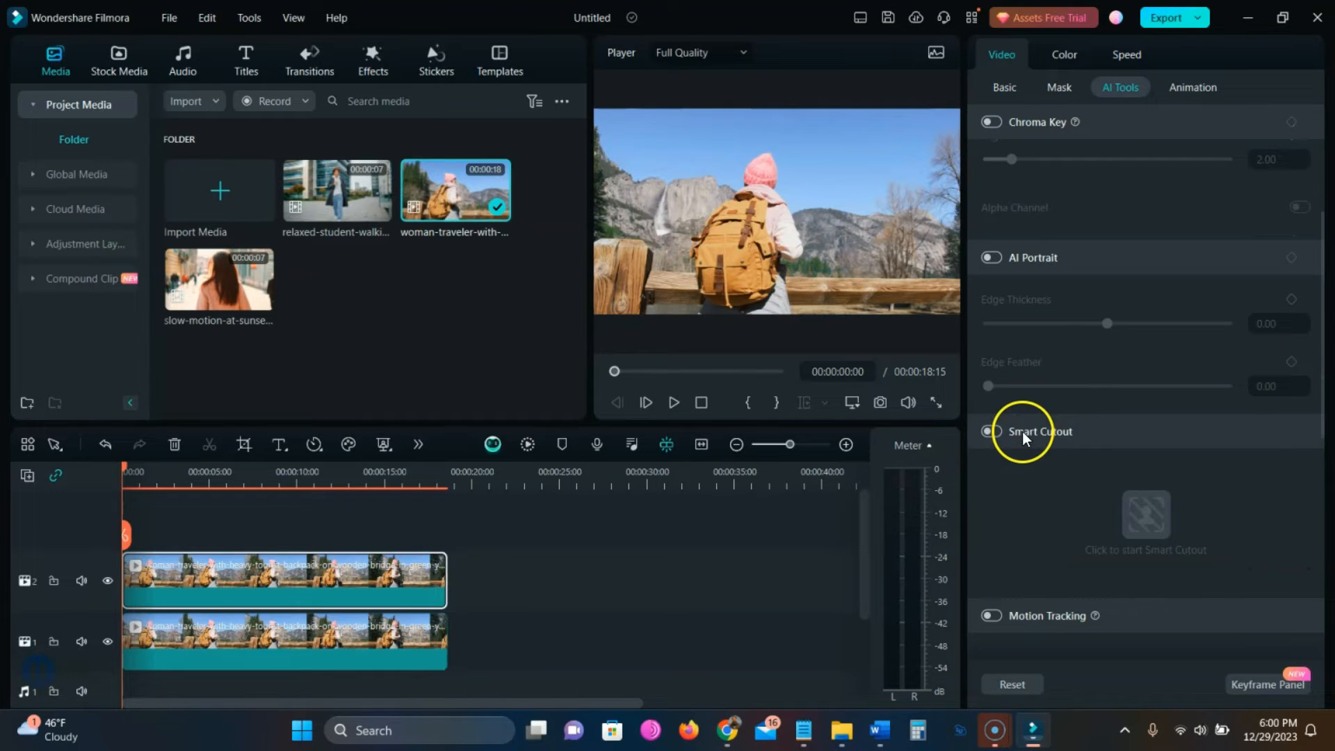
left_click(990, 432)
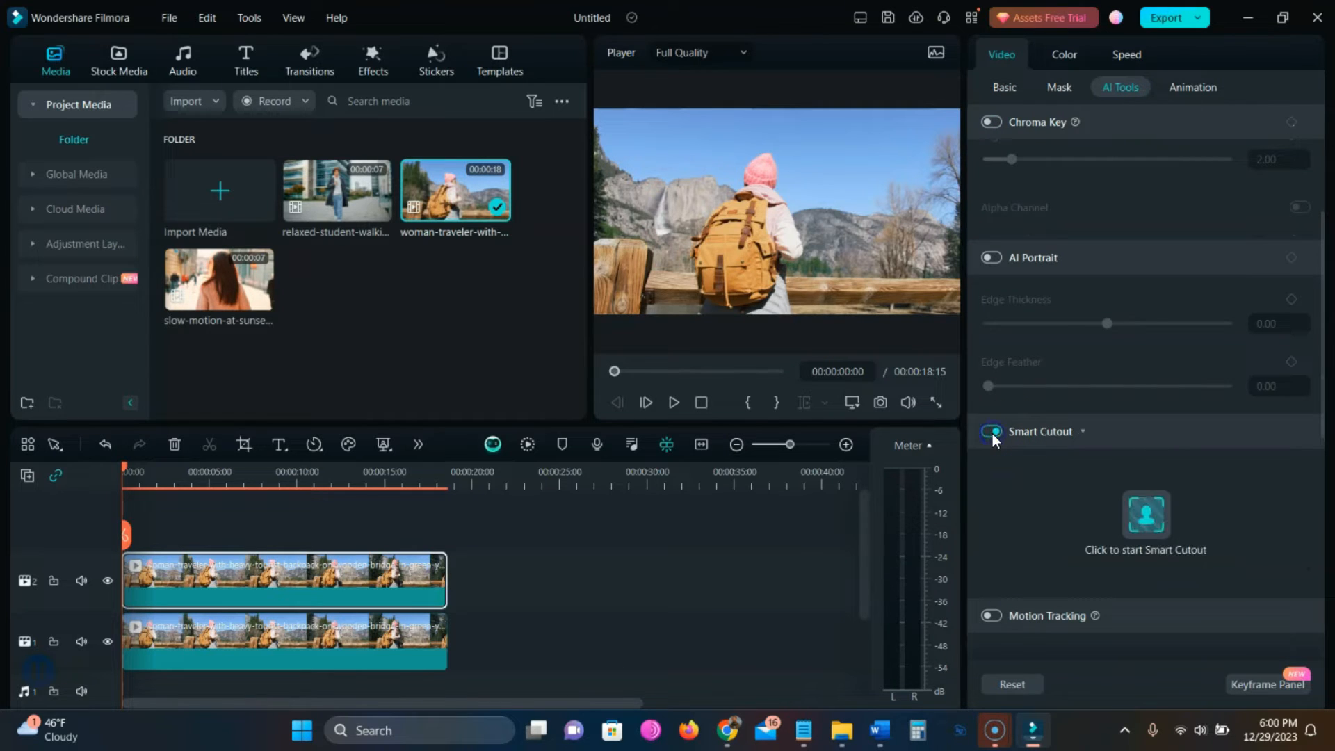
left_click(1146, 511)
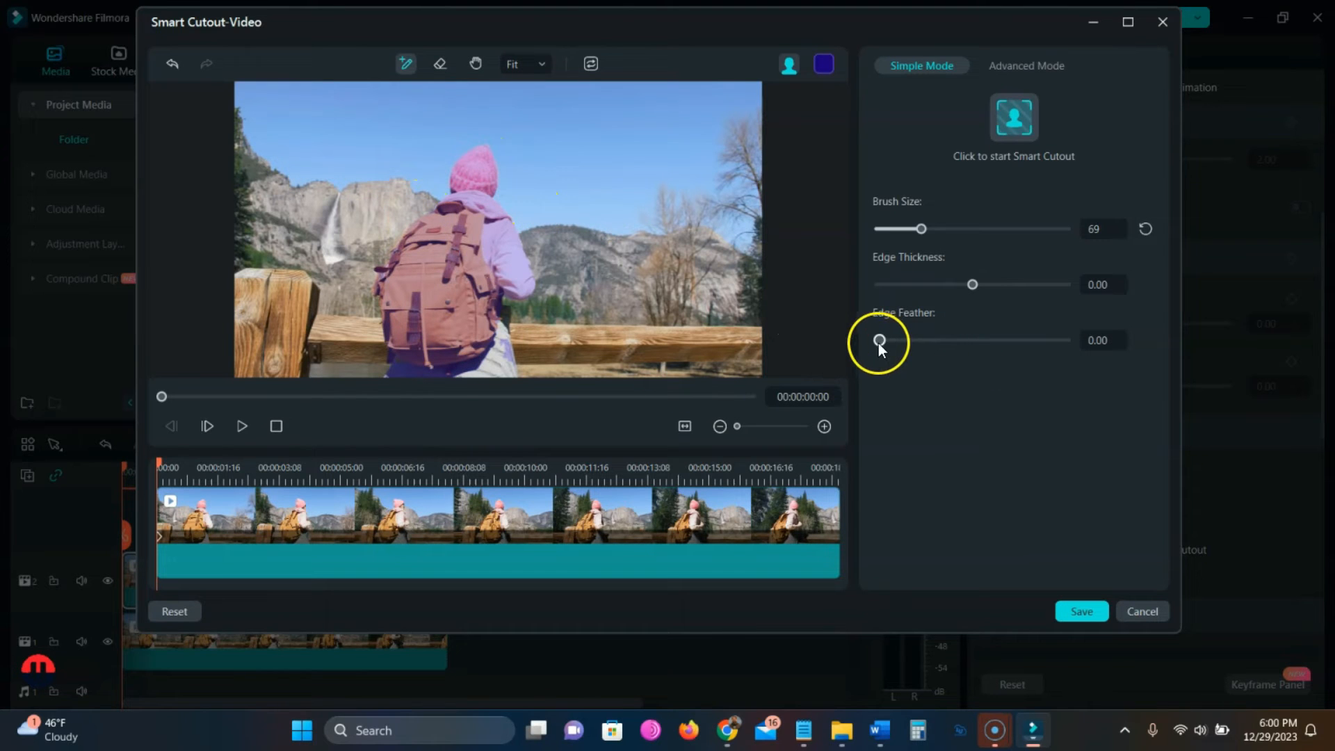
Step: Set the cutout's Edge Feather to 2.06, and save the cutout after tracking the woman forward through the clip in Advanced Mode
left_click_drag(878, 344, 898, 341)
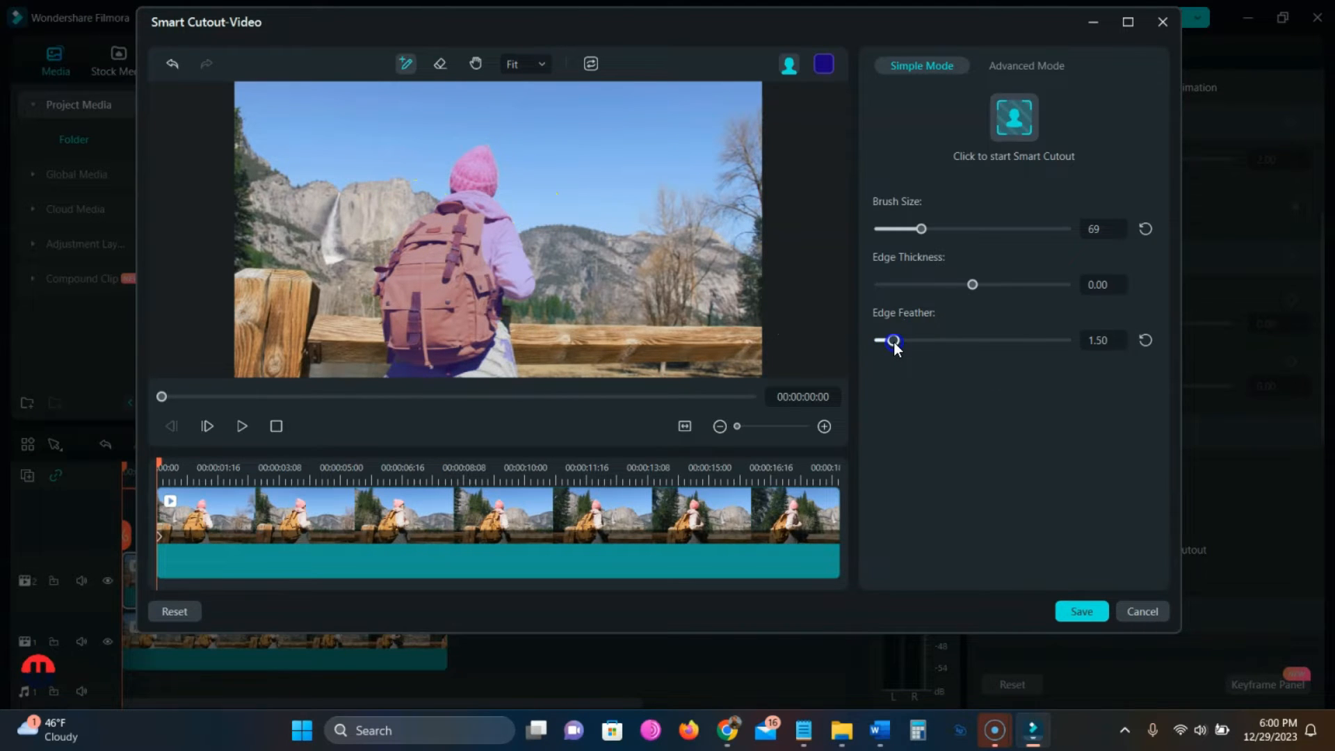
left_click(1021, 65)
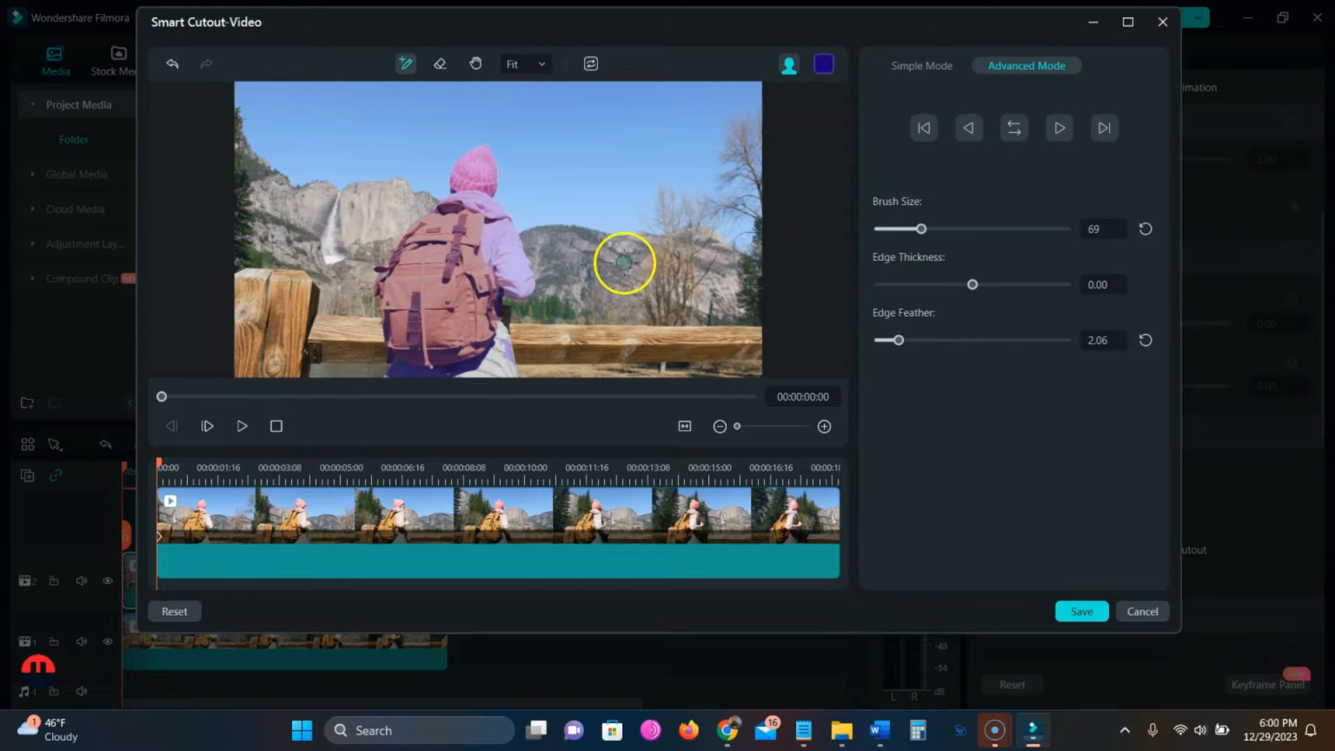
left_click(1062, 128)
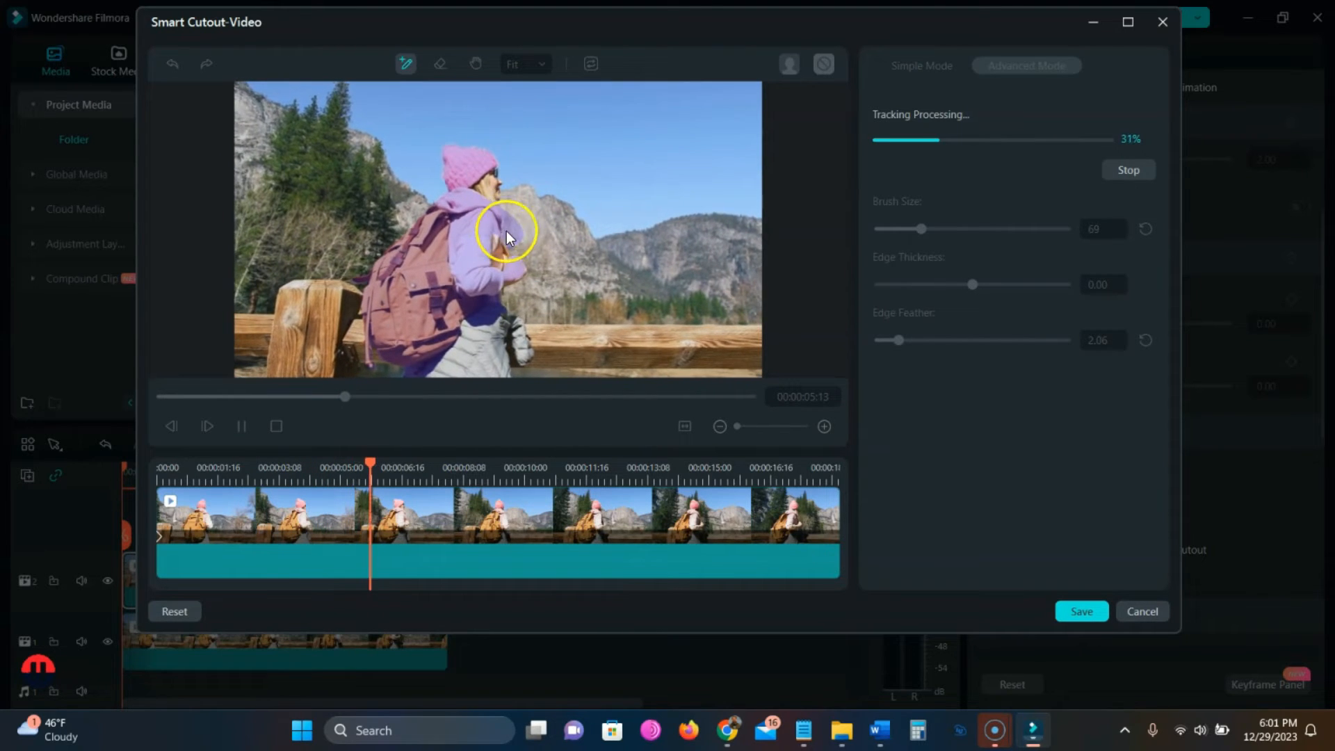
left_click(558, 220)
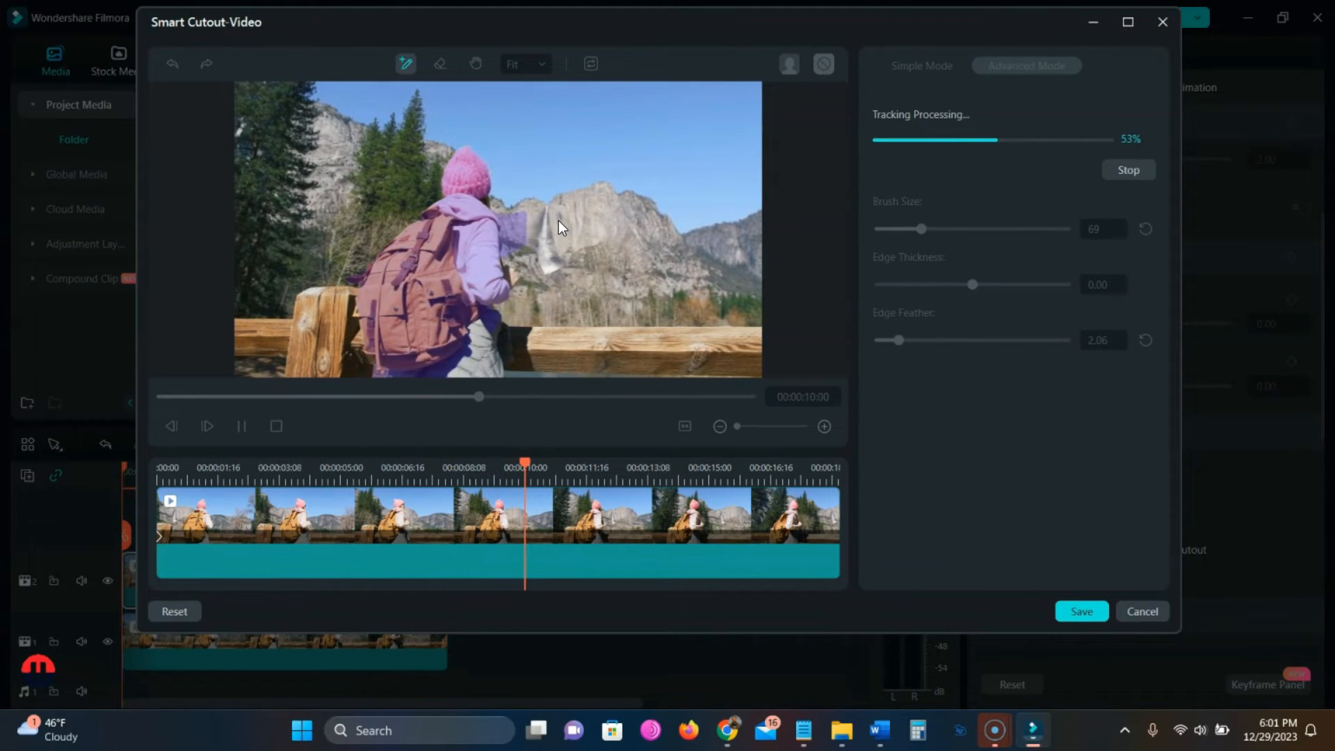
left_click(514, 218)
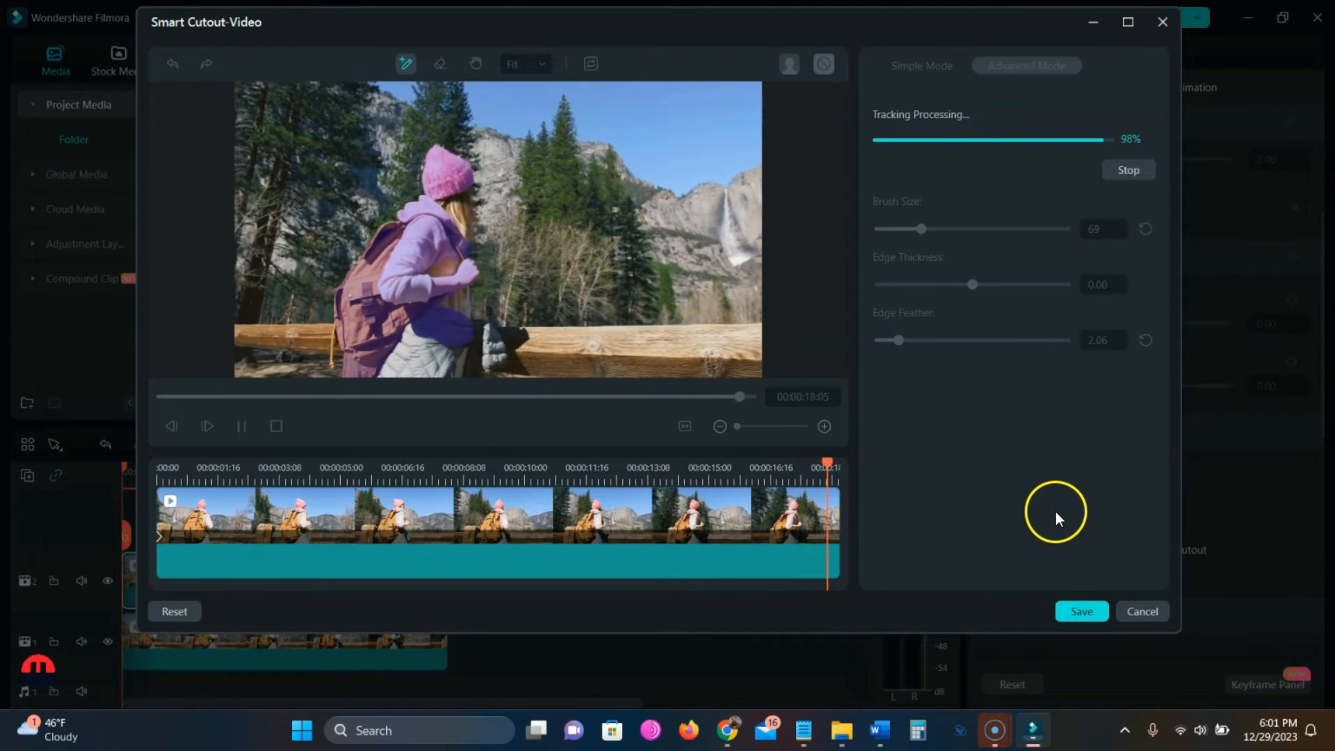
left_click(1077, 611)
Step: Set the lower traveler clip's Saturation to -100, Brightness to -53 and Contrast to -38
left_click(435, 641)
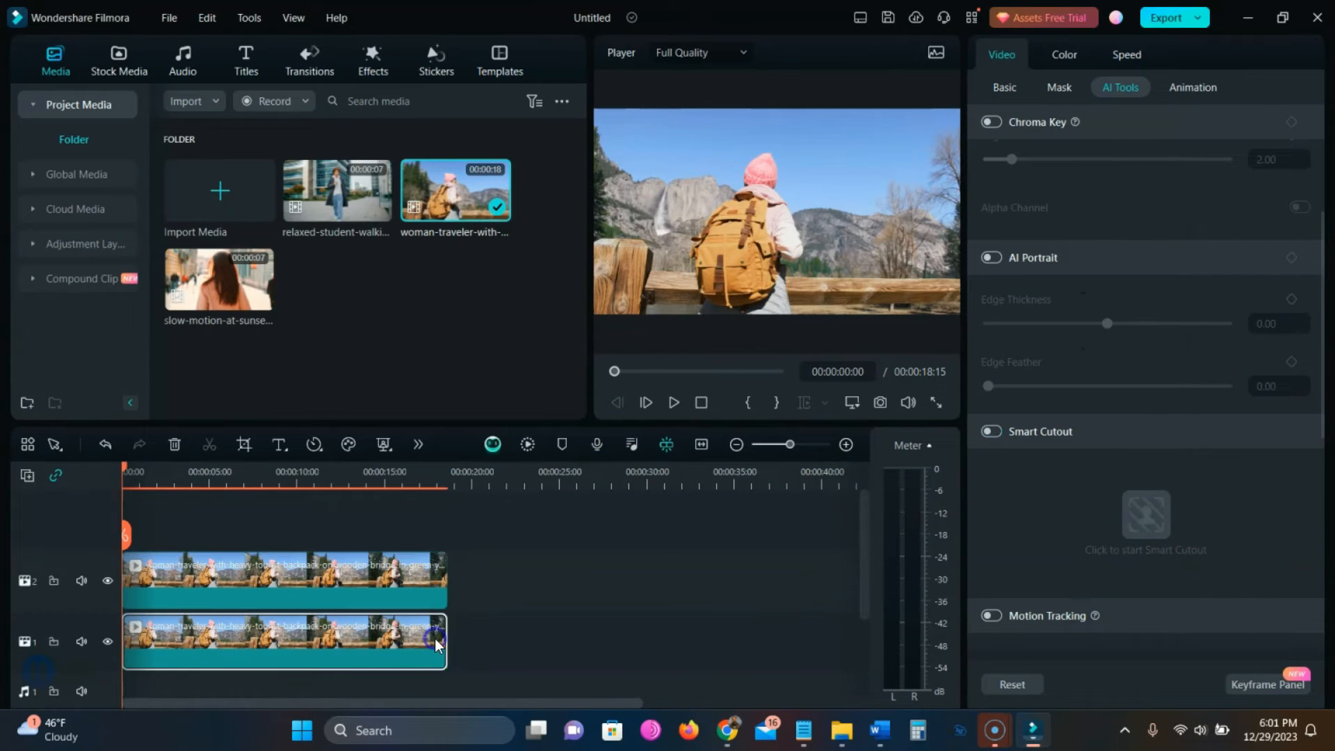
left_click(1058, 55)
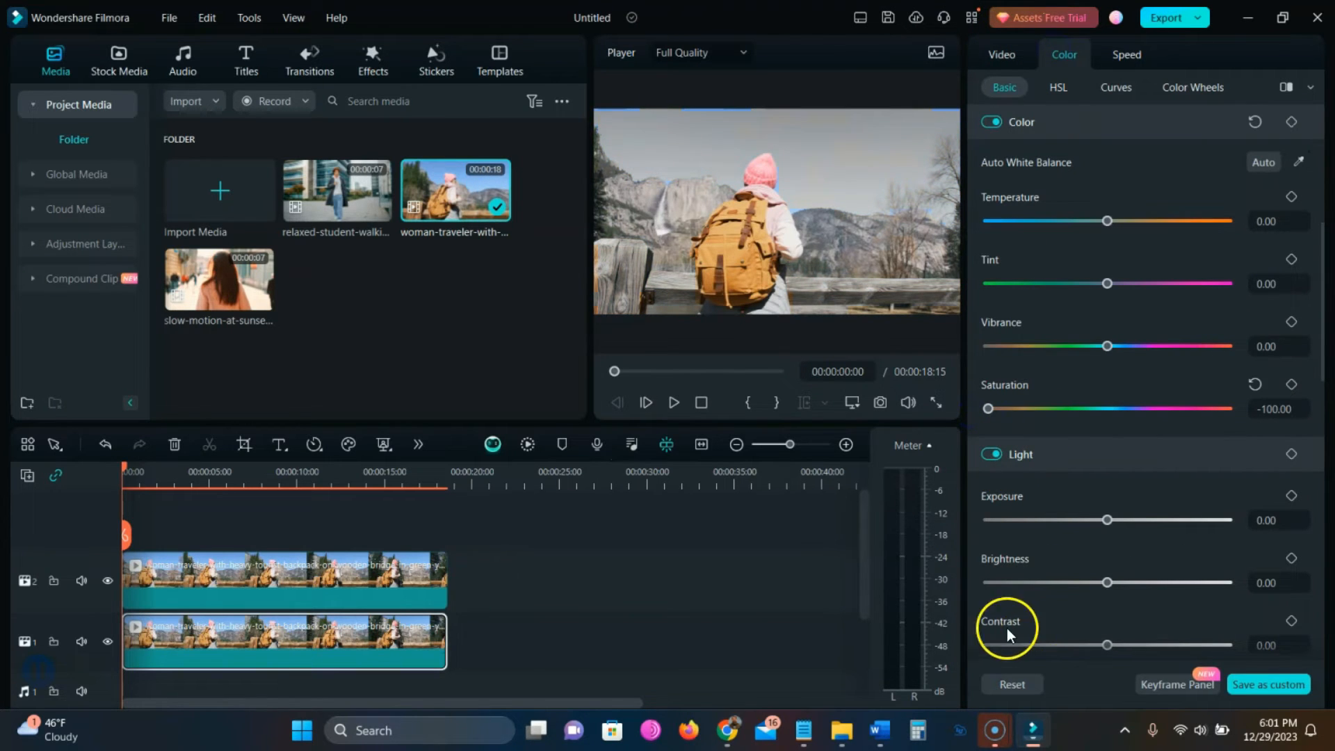
left_click(1044, 582)
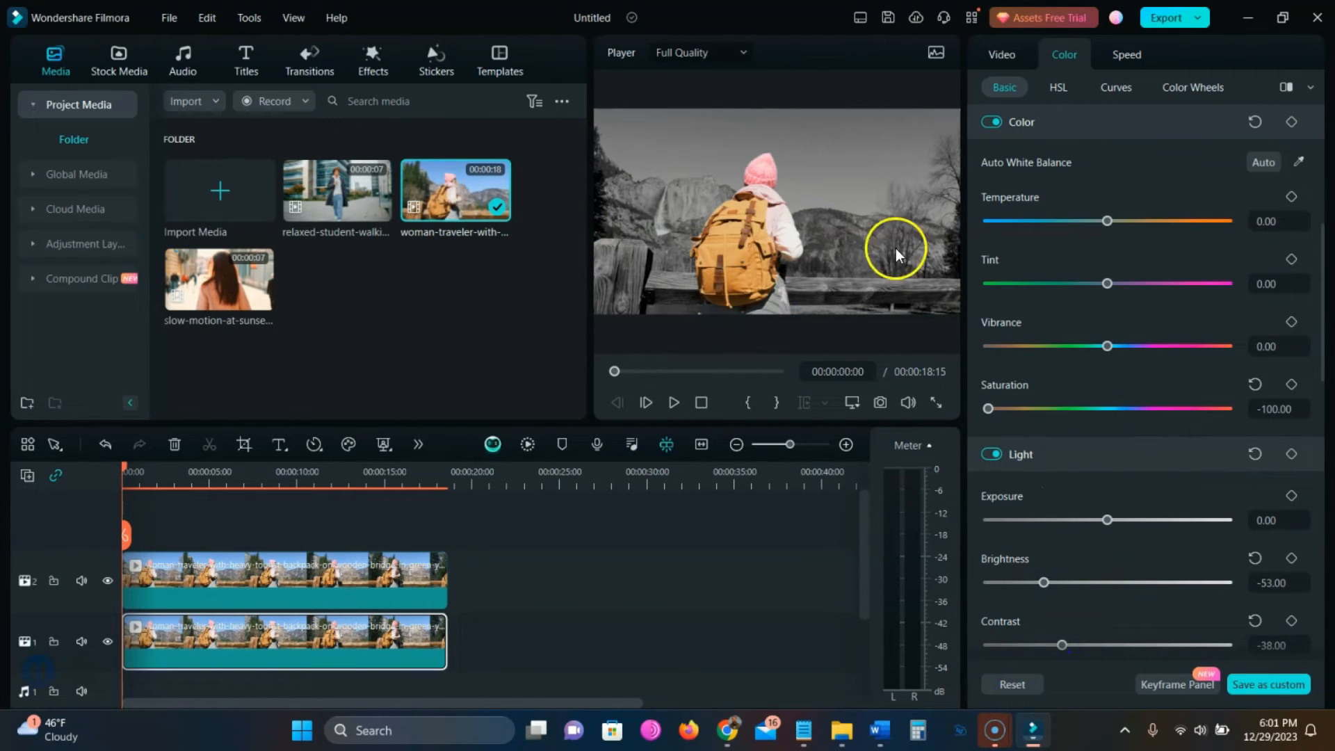
Step: Play back the traveler clips to check the Smart Cutout against the black-and-white background
left_click(674, 402)
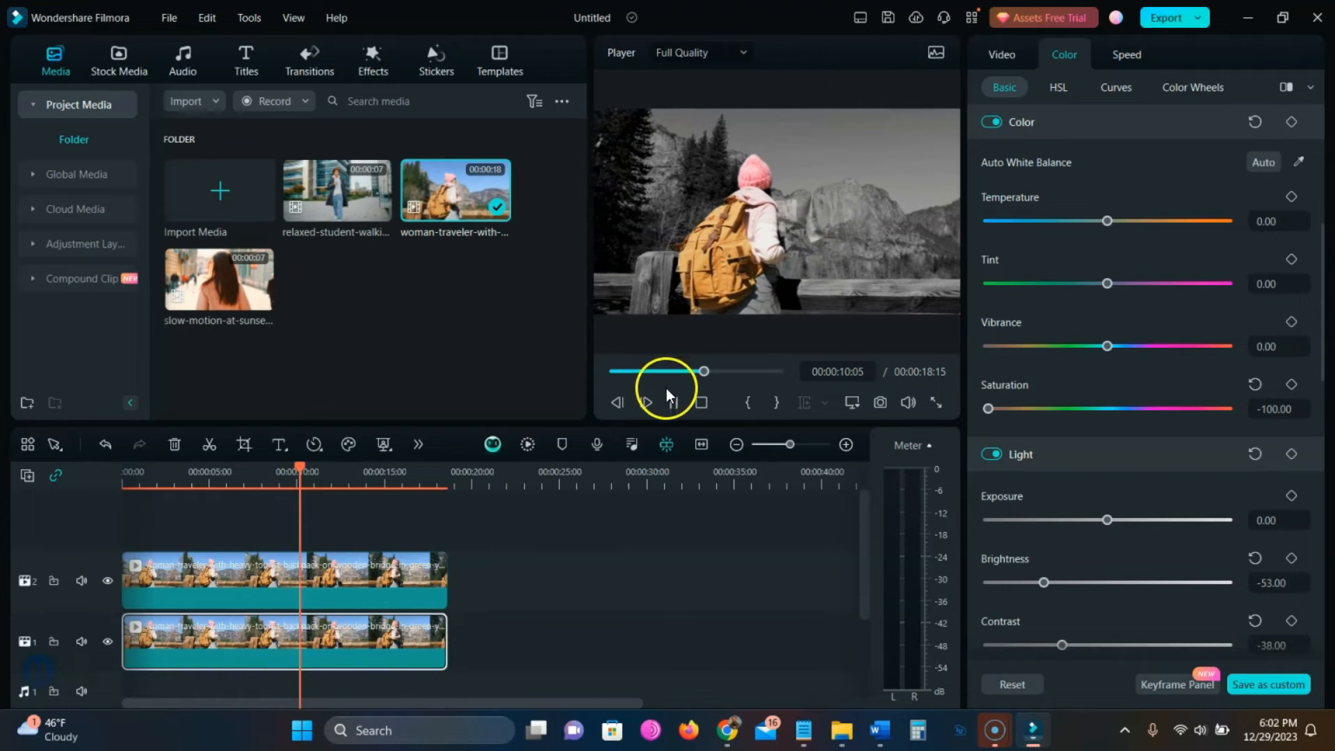
left_click(678, 404)
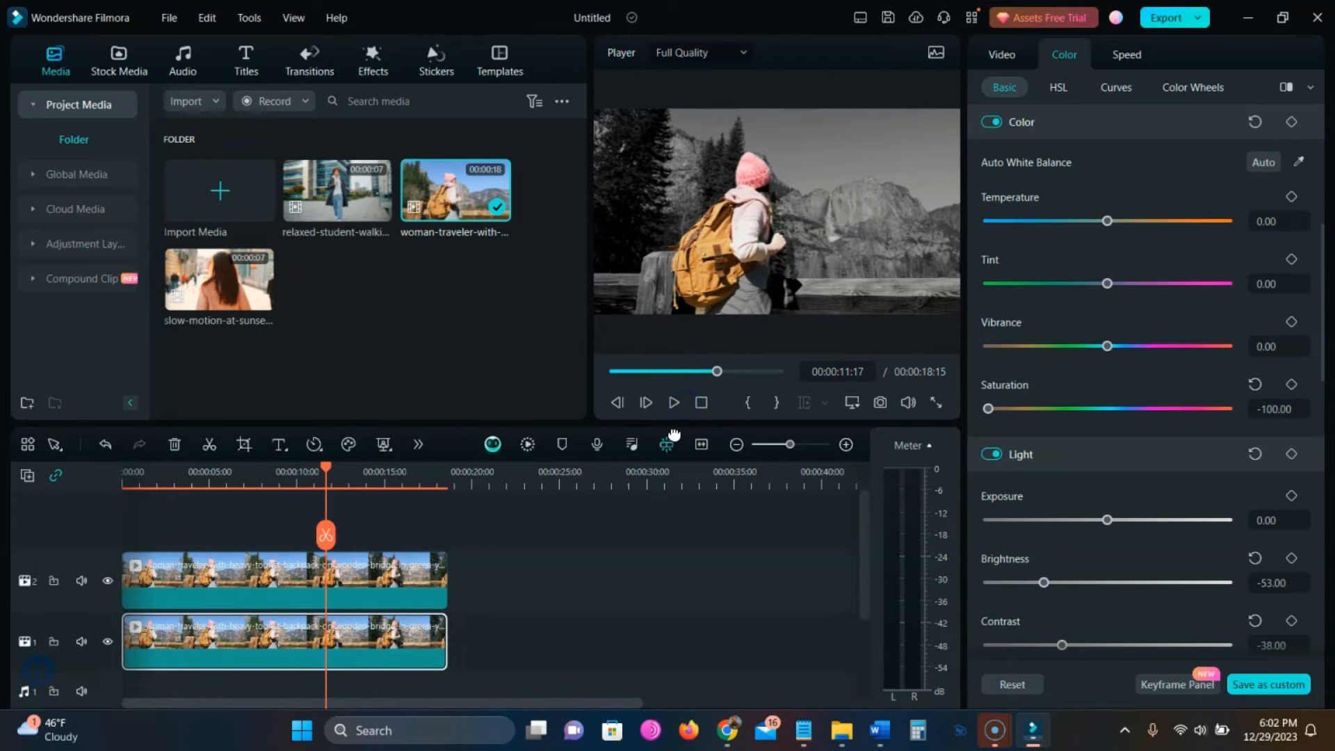
Step: Replace both traveler clips with two stacked copies of the relaxed-student clip on video tracks 1 and 2 at the timeline start
left_click_drag(371, 506, 477, 671)
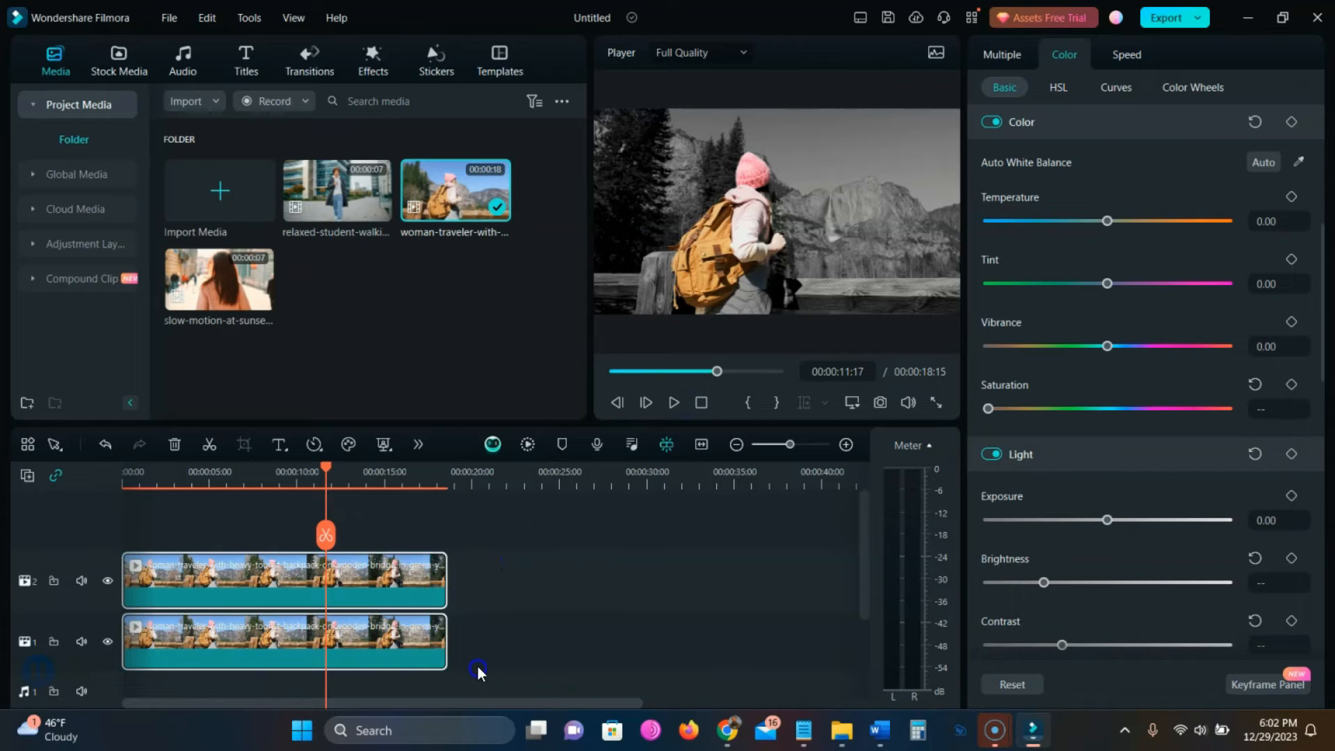
key("Delete")
left_click_drag(349, 196, 143, 639)
left_click_drag(354, 228, 121, 569)
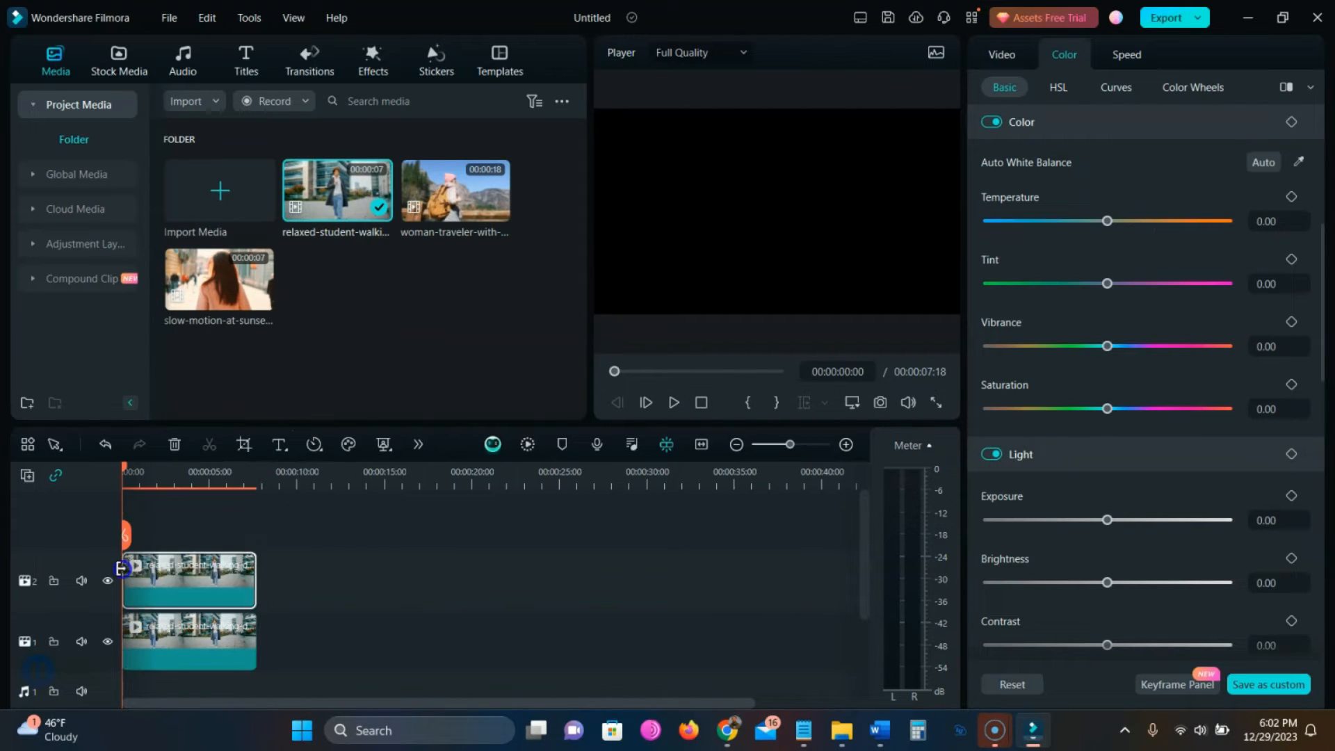
Step: Turn on Smart Cutout for the upper student clip and open its cutout window near the first frame
left_click(1012, 53)
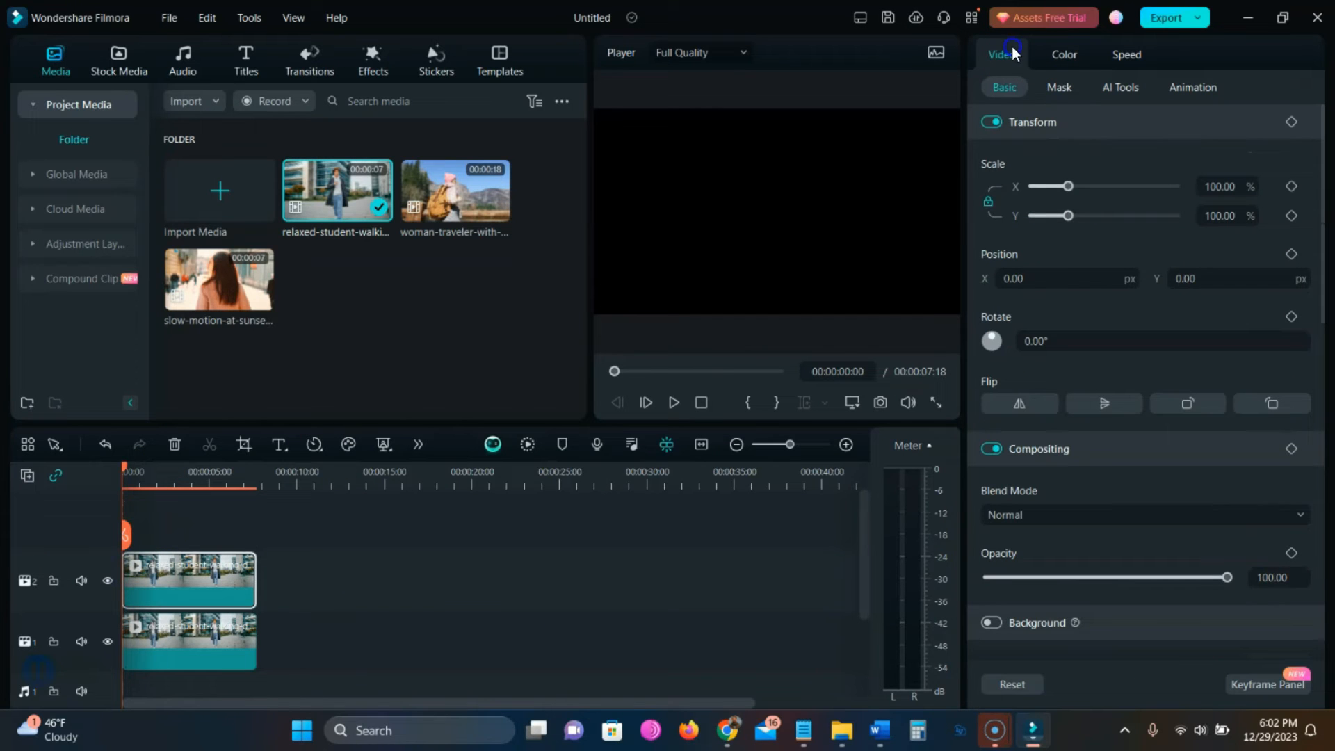
left_click(125, 473)
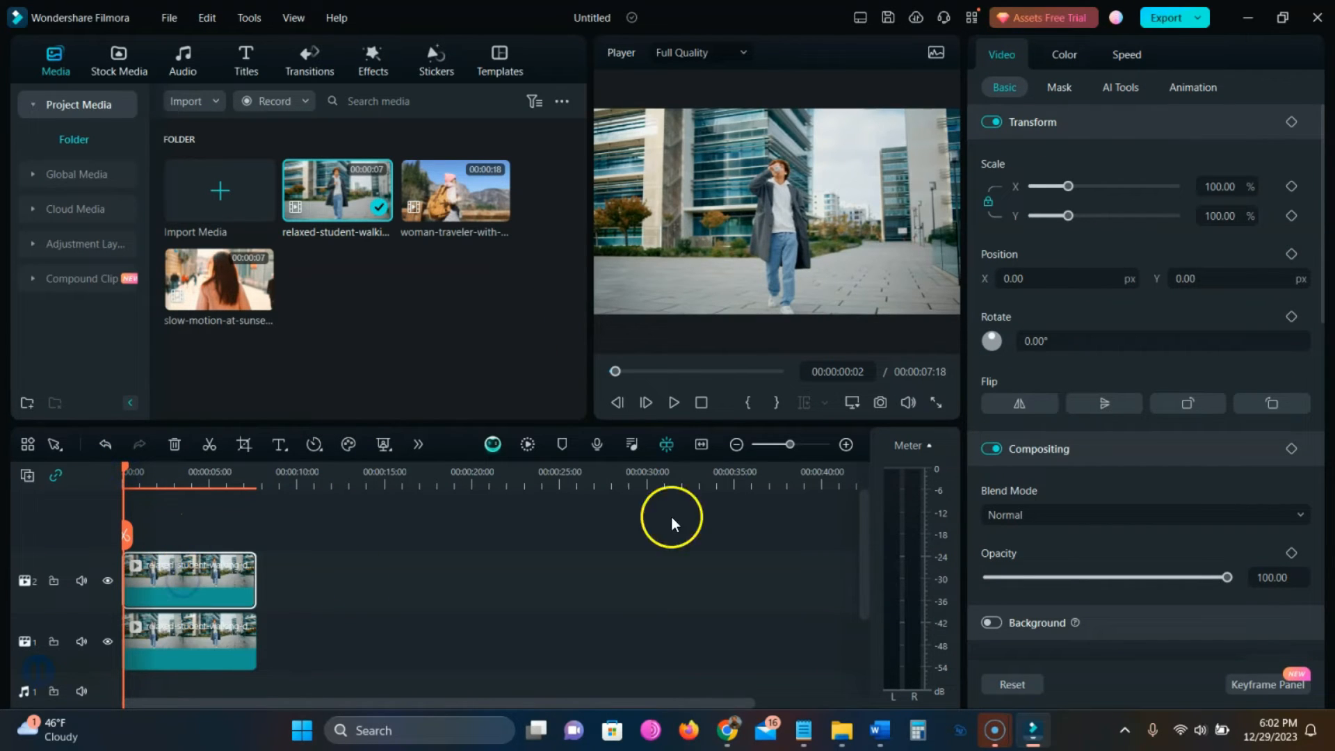
left_click(1119, 96)
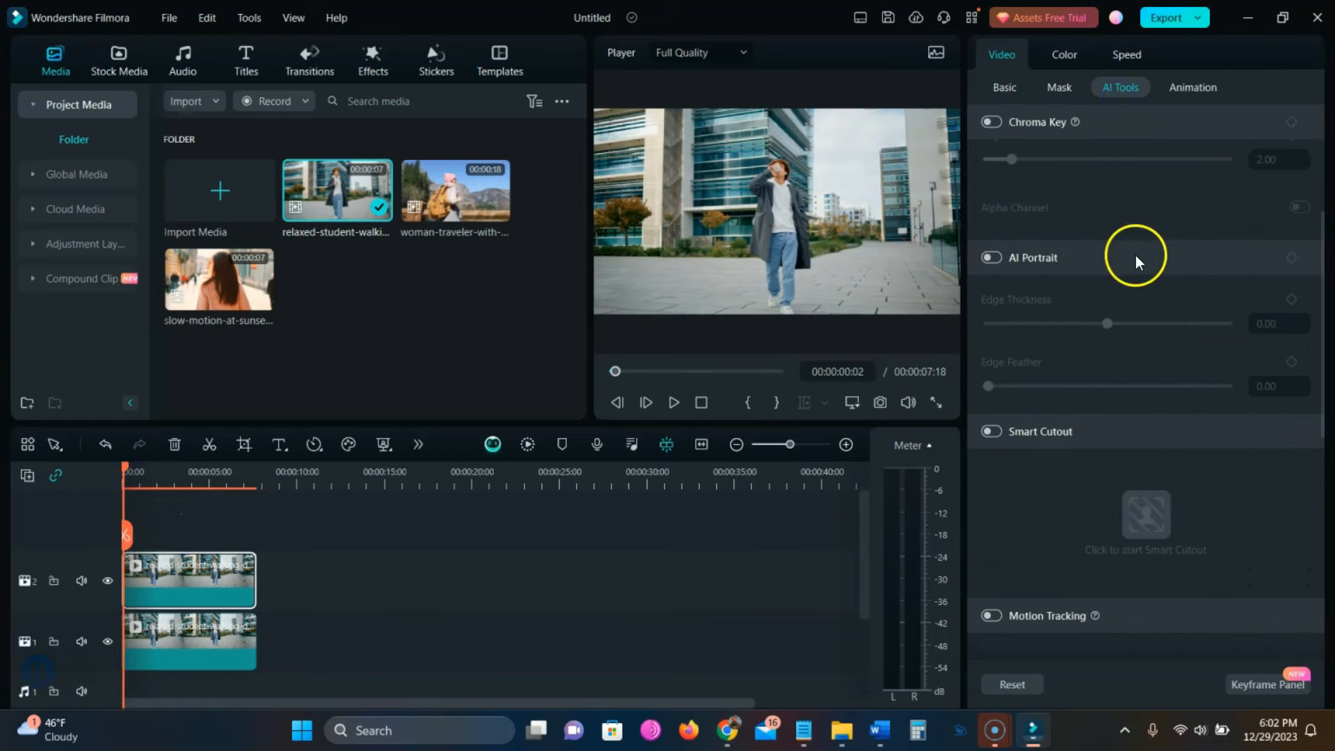
left_click(991, 431)
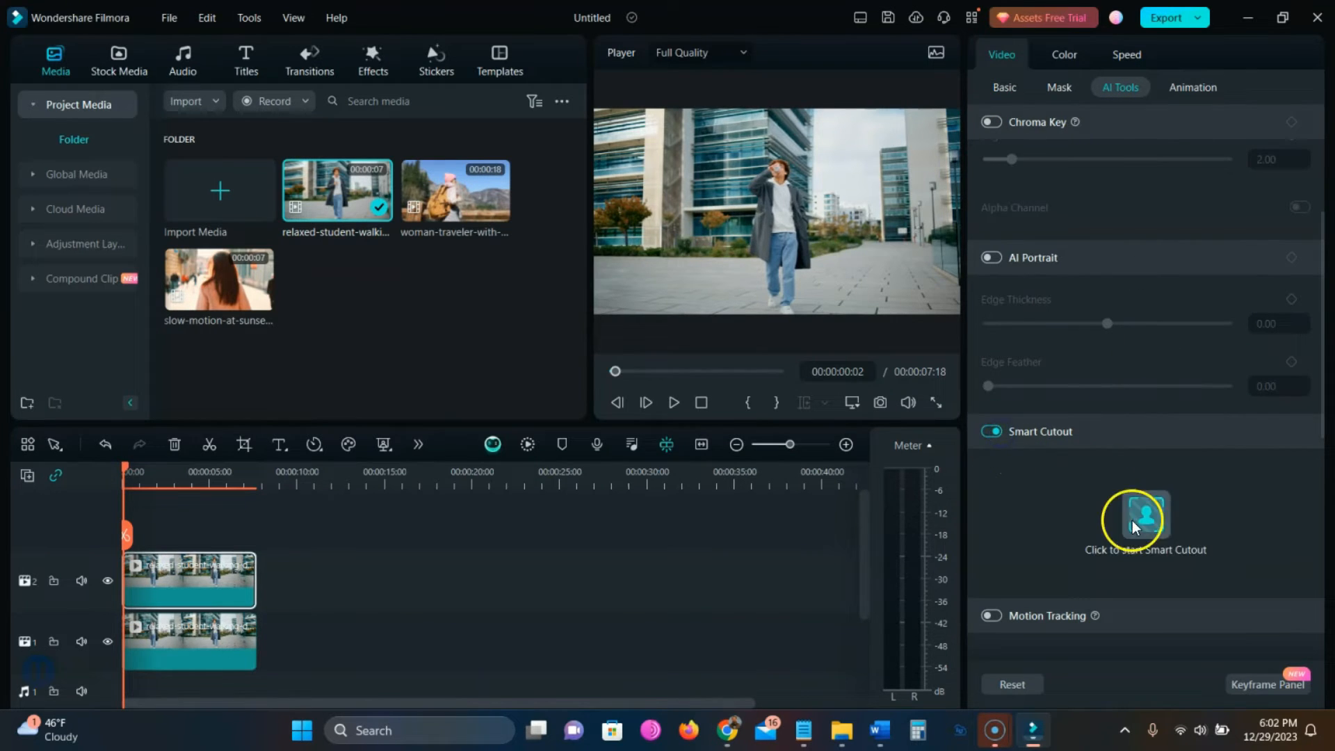
left_click(1141, 515)
Step: Brush over the walking person's body and coat with the Smart Brush at size 30
mouse_move(498, 217)
left_mouse_down()
mouse_move(509, 263)
mouse_move(491, 322)
left_mouse_up()
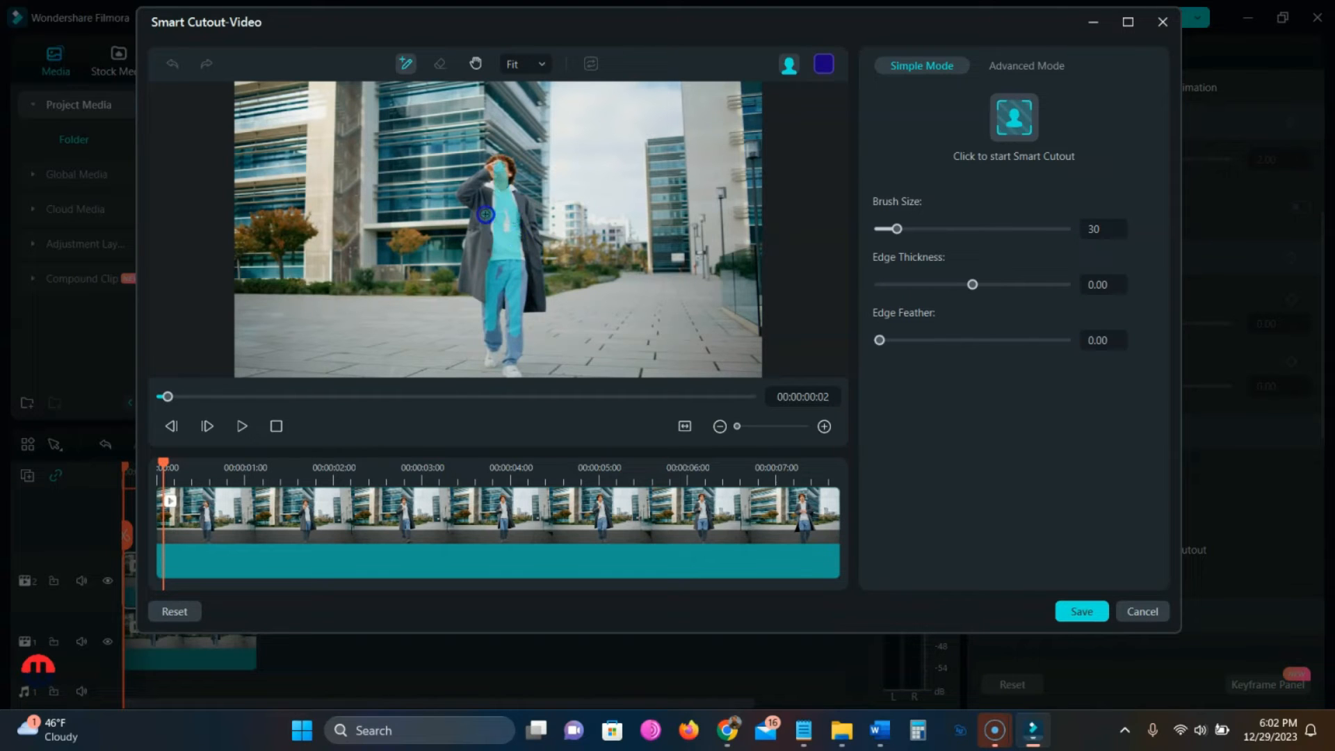
left_click_drag(471, 192, 471, 193)
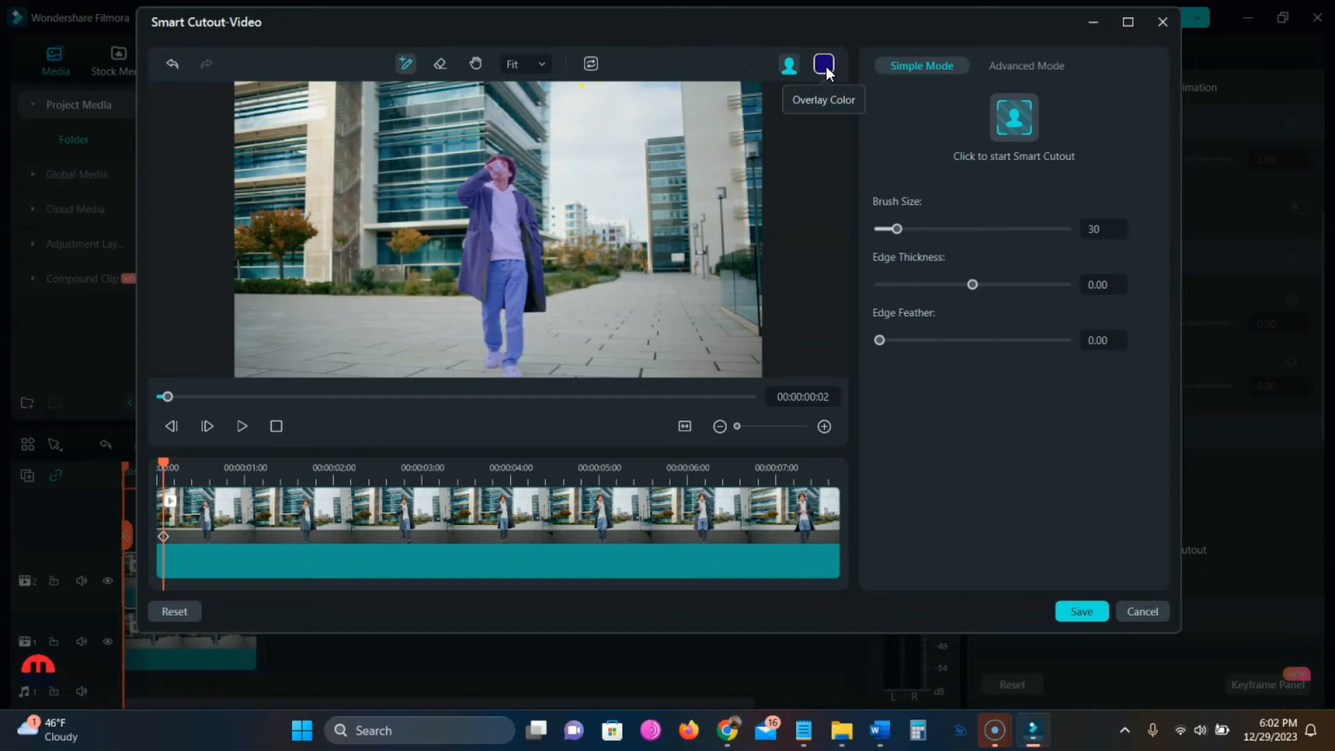
left_click(742, 61)
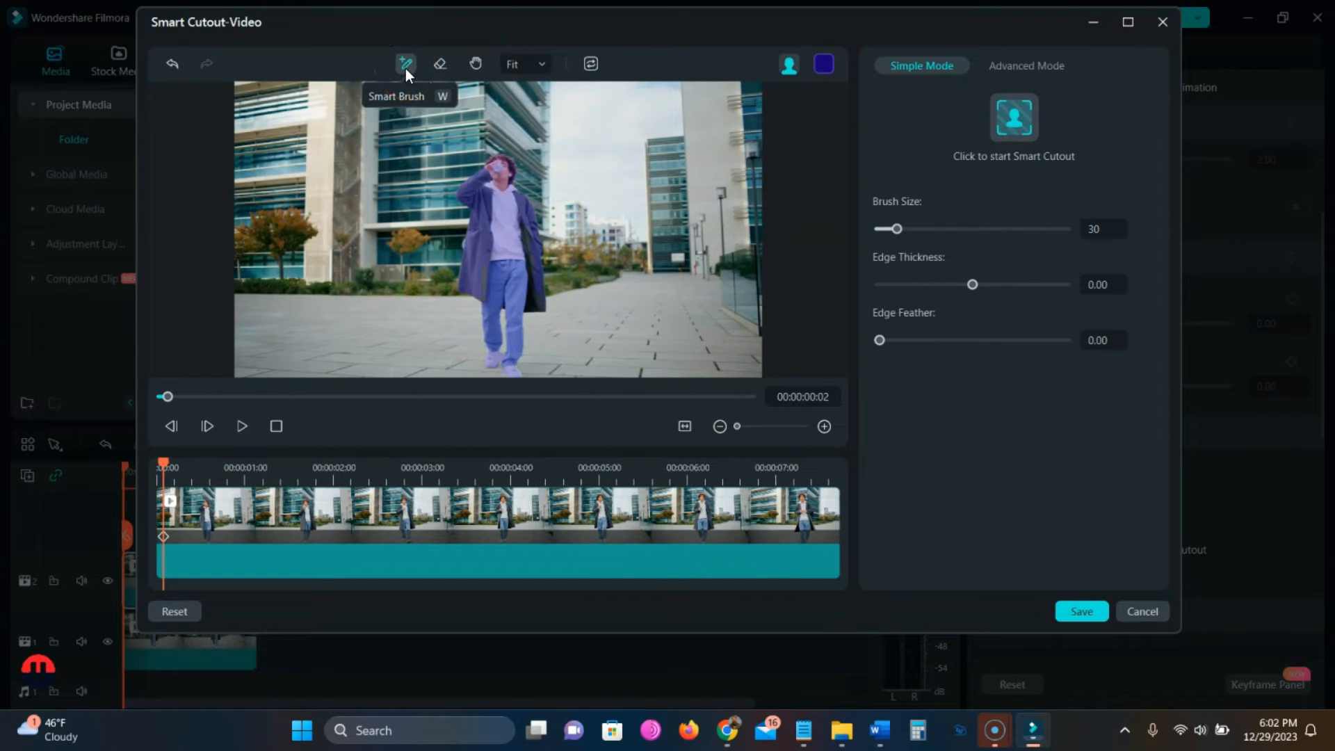
left_click(875, 231)
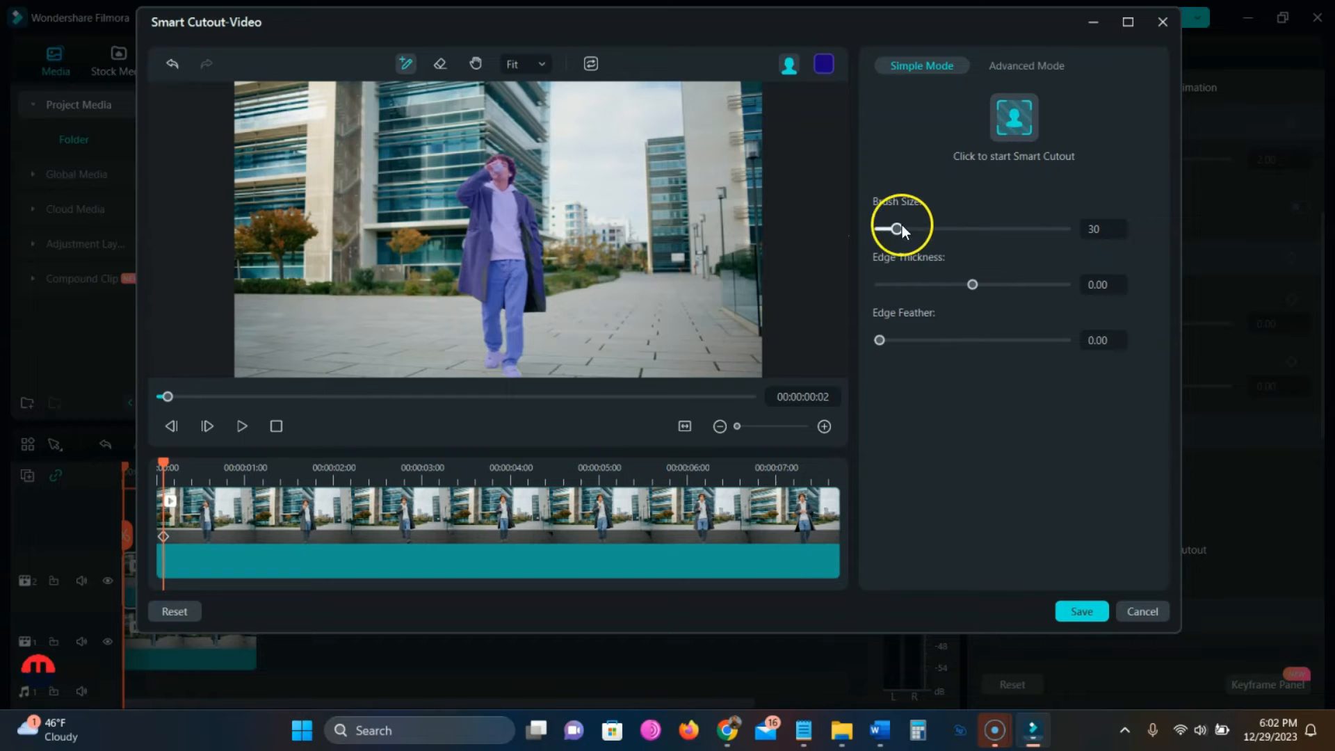
Step: Set the cutout's edge feather to about 6.26, track the selection forward through the whole clip in Advanced Mode, and save it
left_click_drag(895, 345, 938, 343)
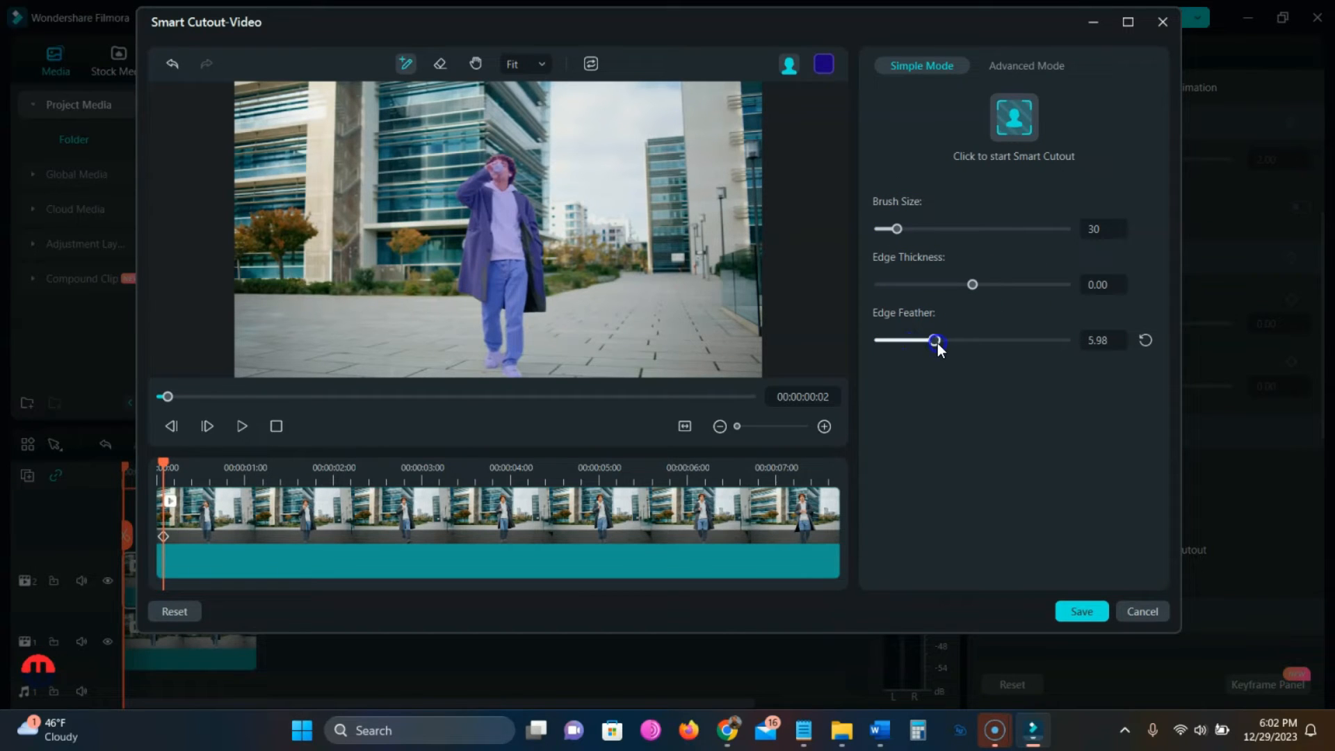
left_click(1035, 108)
left_click(1029, 69)
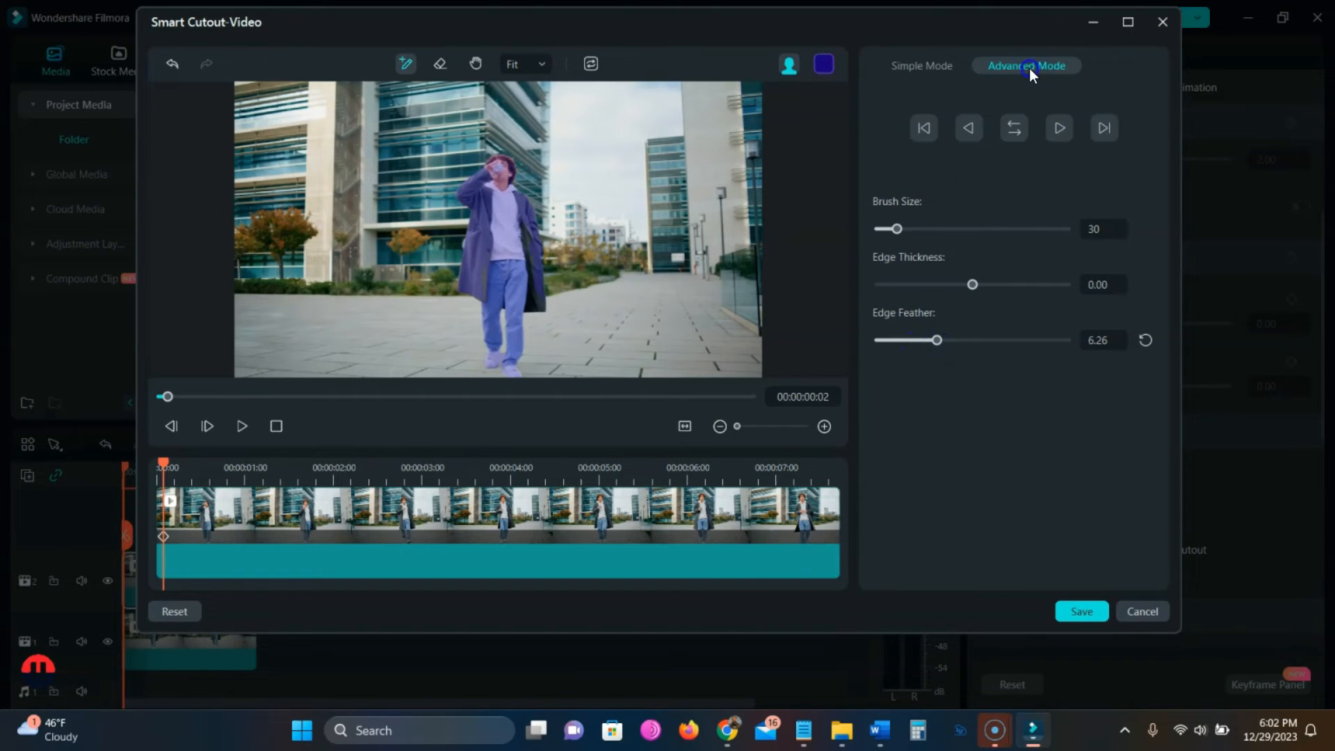
left_click(1066, 132)
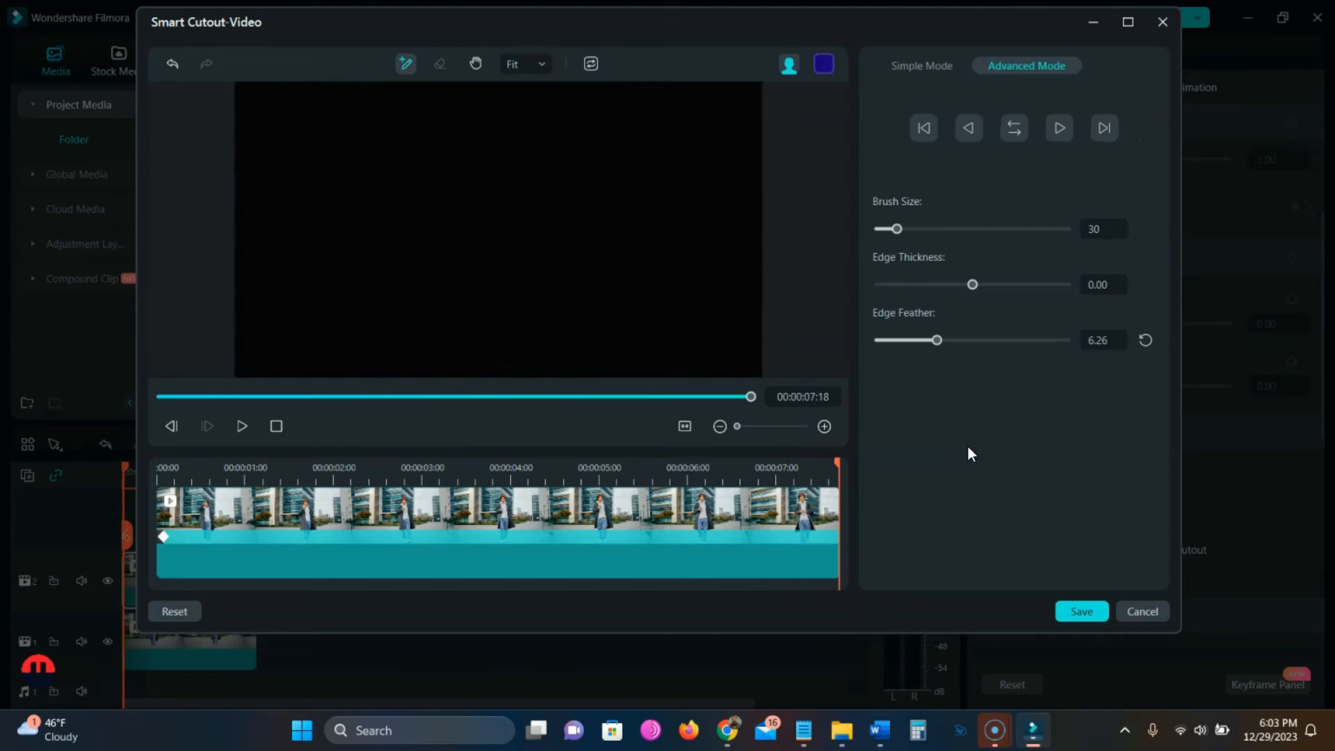
left_click(1085, 610)
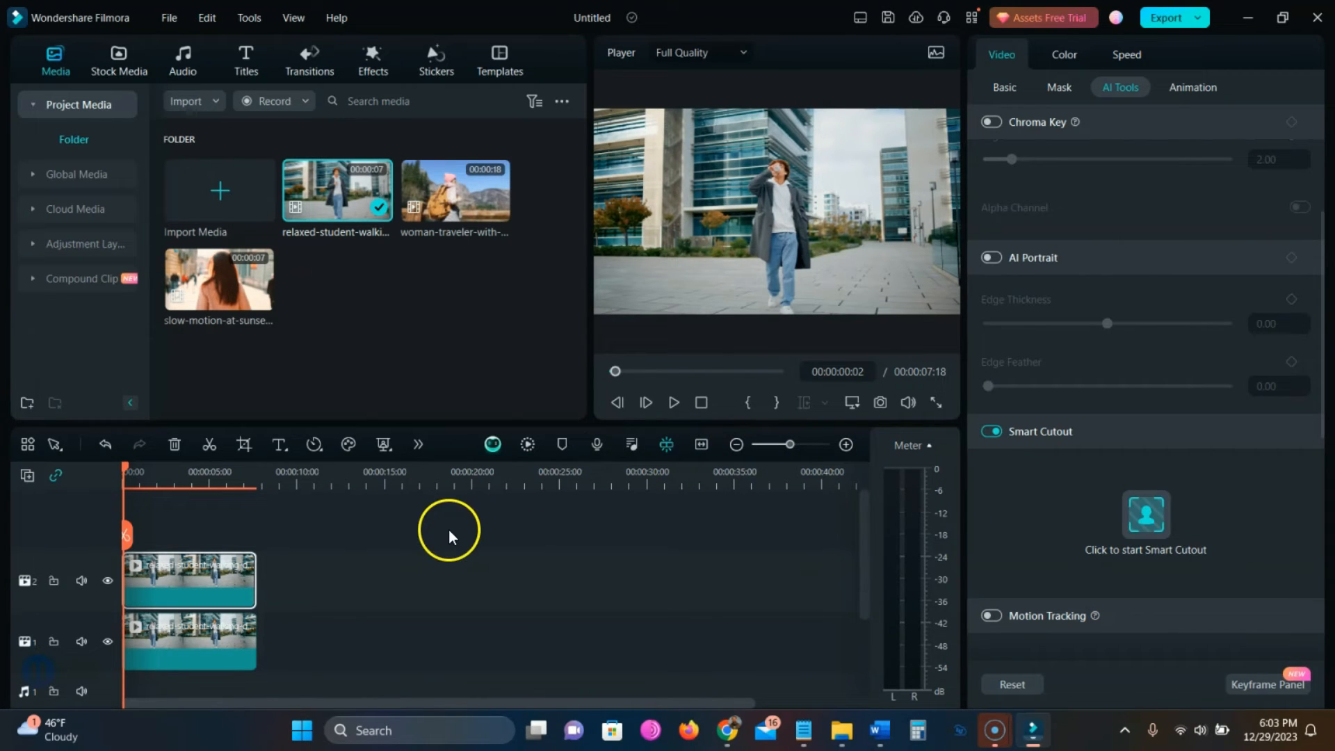
Step: Recolor the lower student clip with temperature 79, tint 32, vibrance 74 and saturation 43, and play back the result
left_click(210, 638)
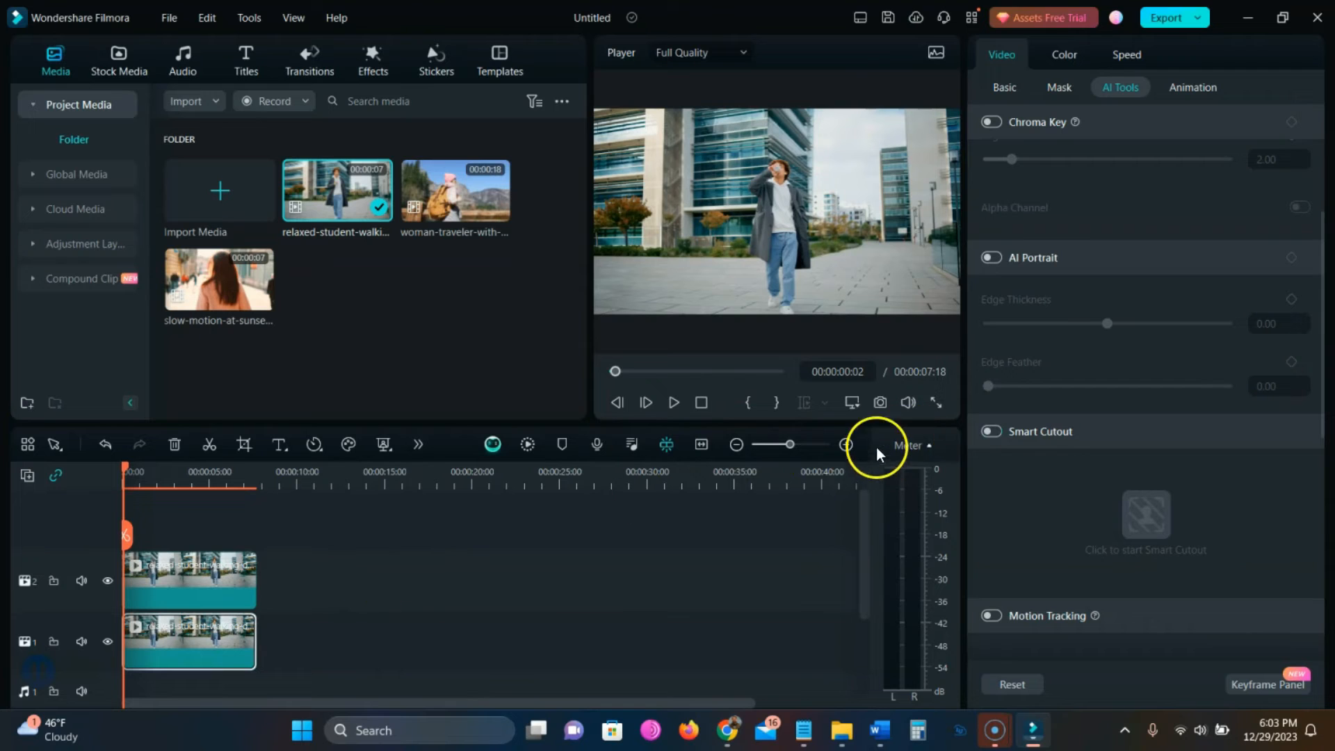
left_click(1065, 64)
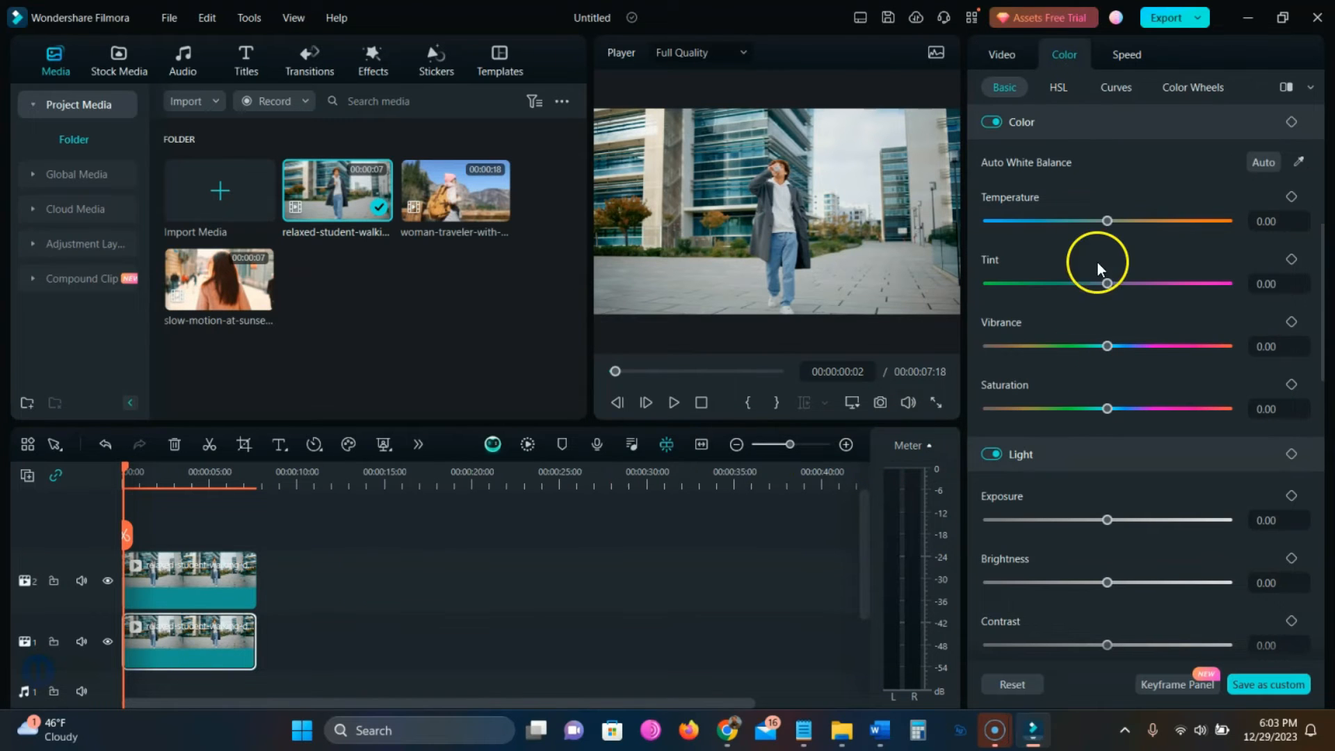
left_click_drag(1106, 232, 1228, 239)
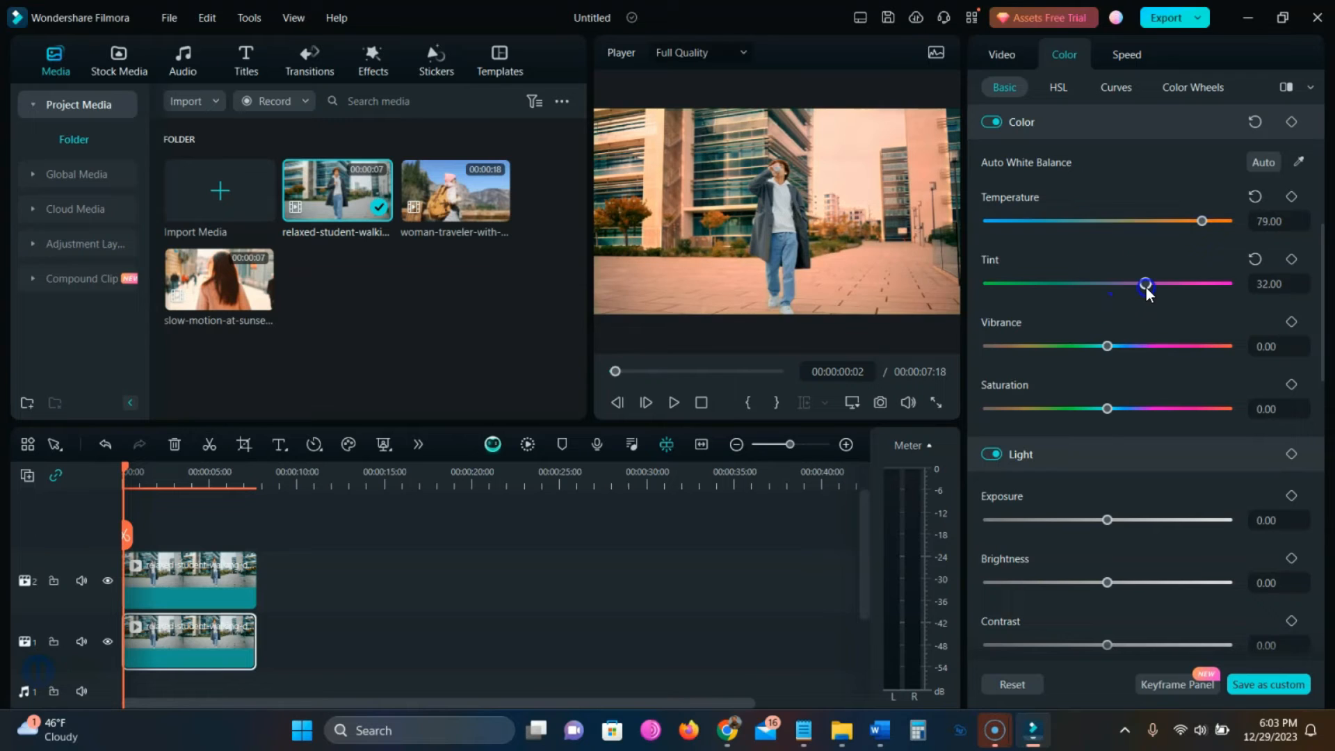
left_click_drag(1107, 349, 1196, 359)
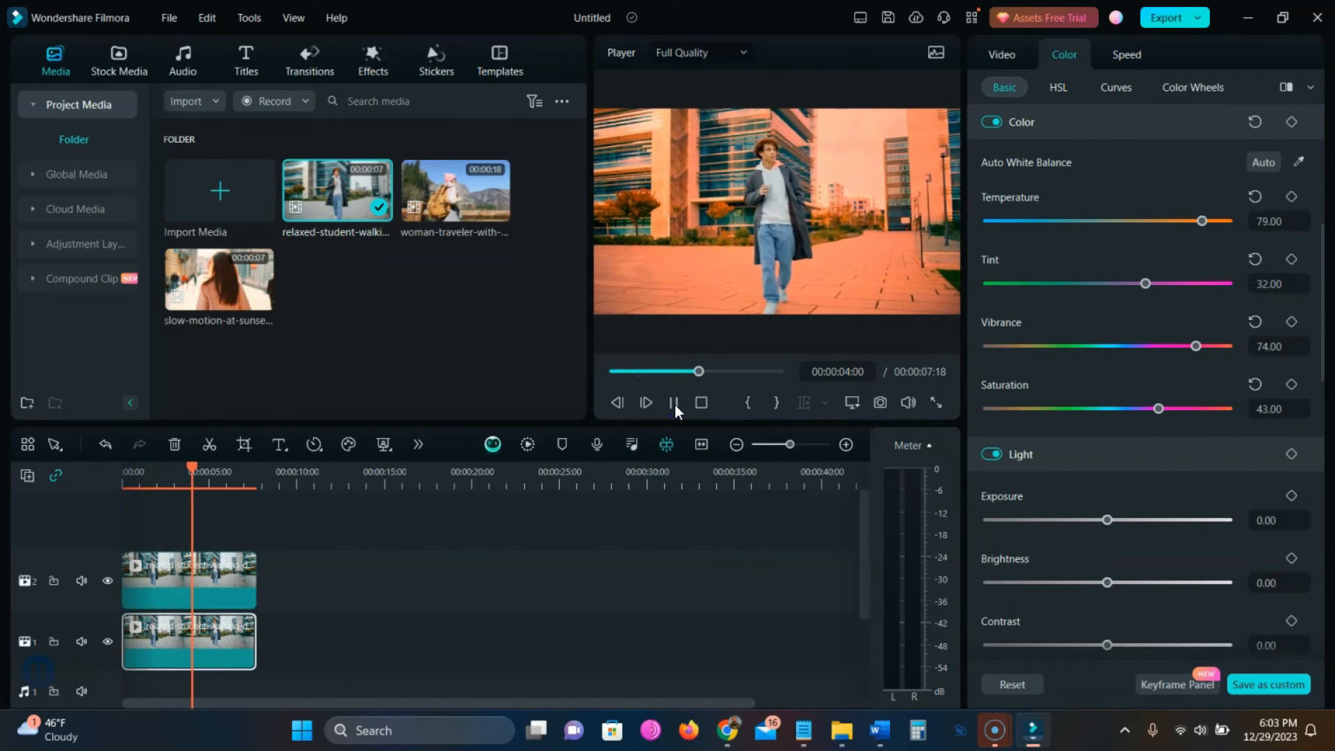
left_click(675, 404)
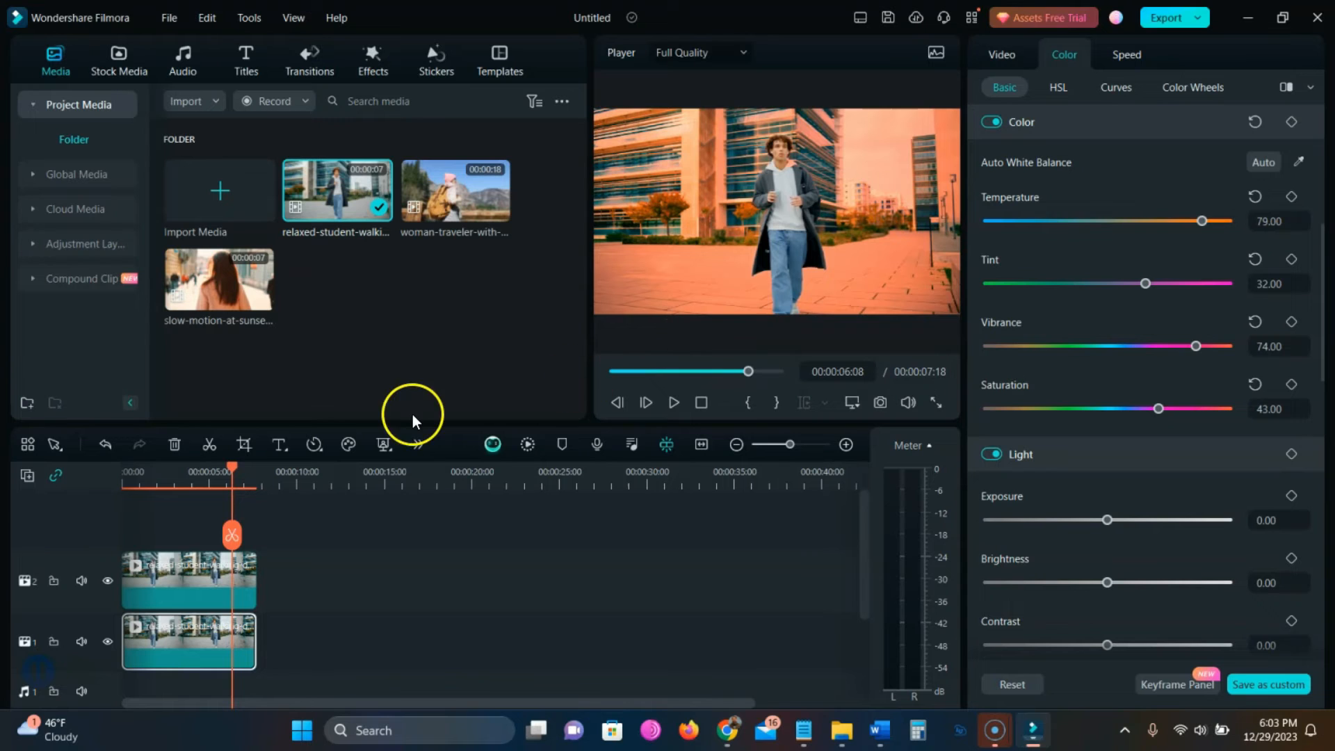
Step: Turn the lower clip black and white with temperature, tint, vibrance and saturation at -100, brightness at -55 and contrast at -48
left_click_drag(1155, 409, 1051, 409)
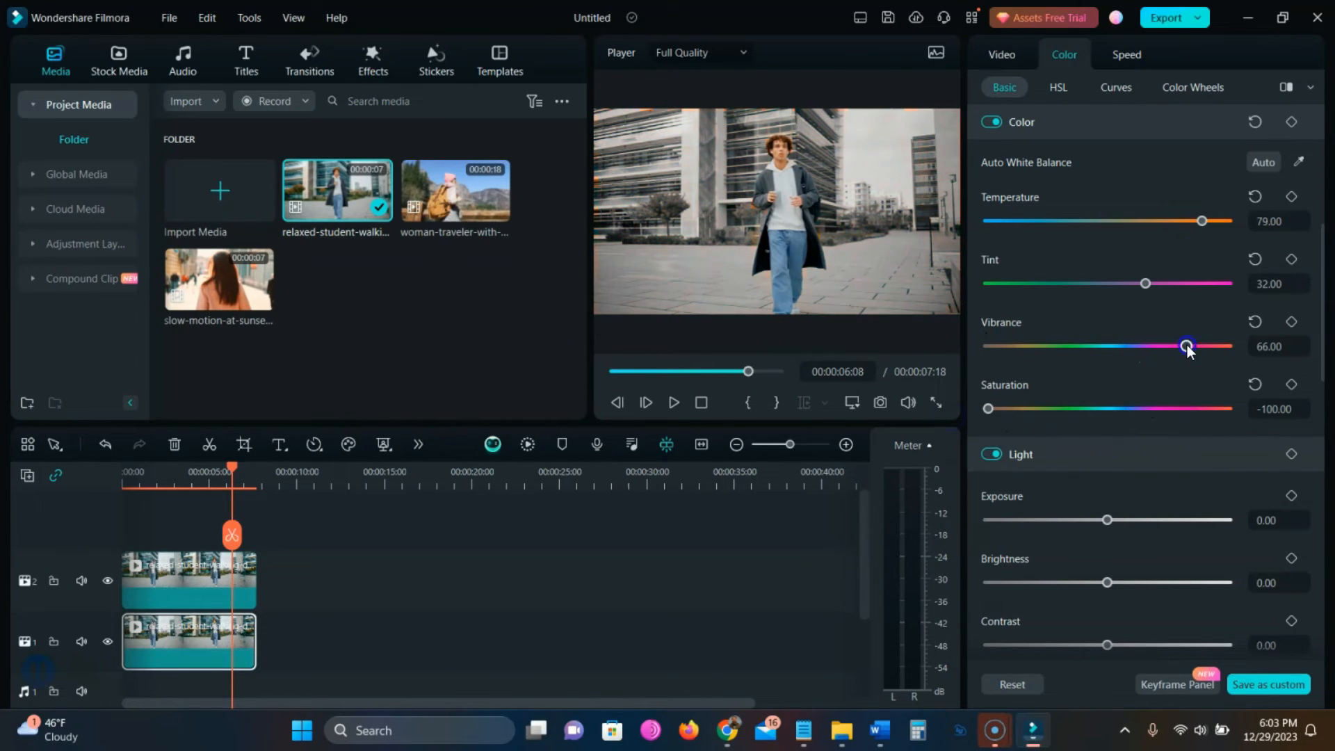
left_click_drag(1187, 347, 973, 344)
left_click_drag(1145, 284, 966, 279)
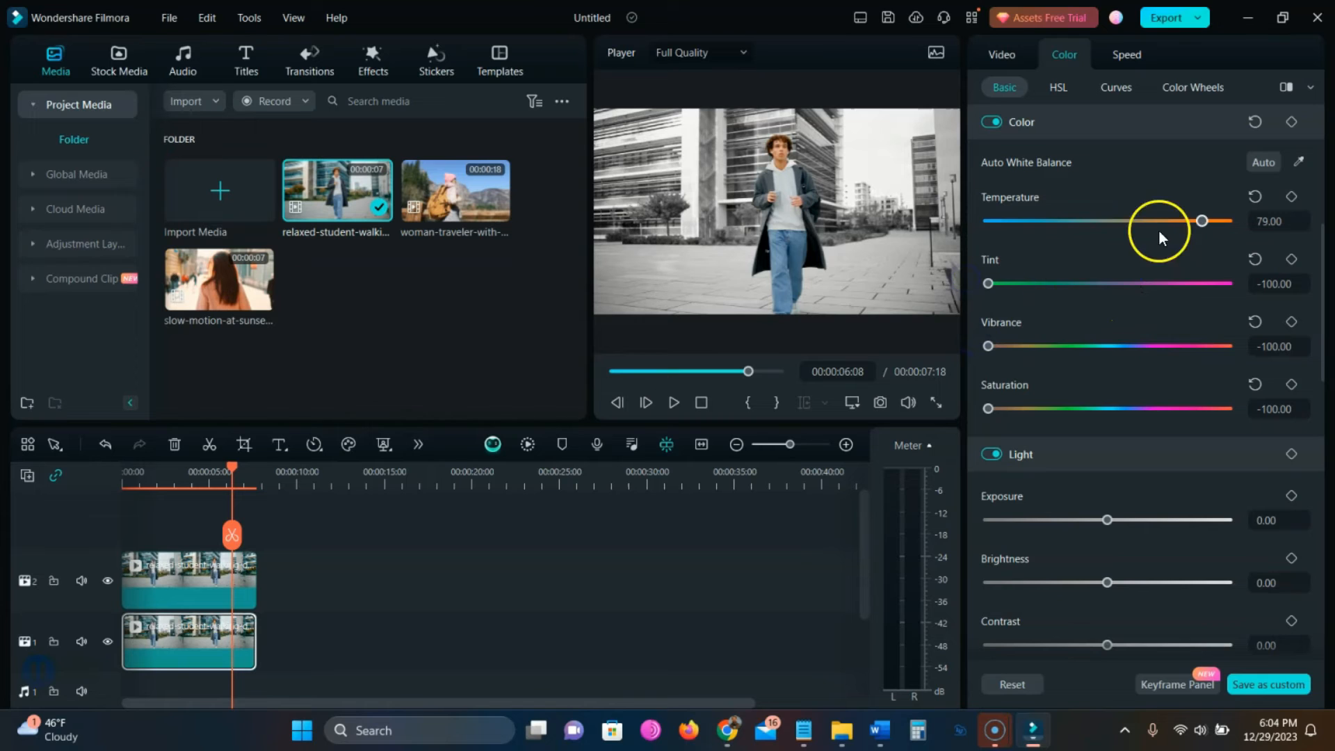
left_click_drag(1169, 227, 957, 227)
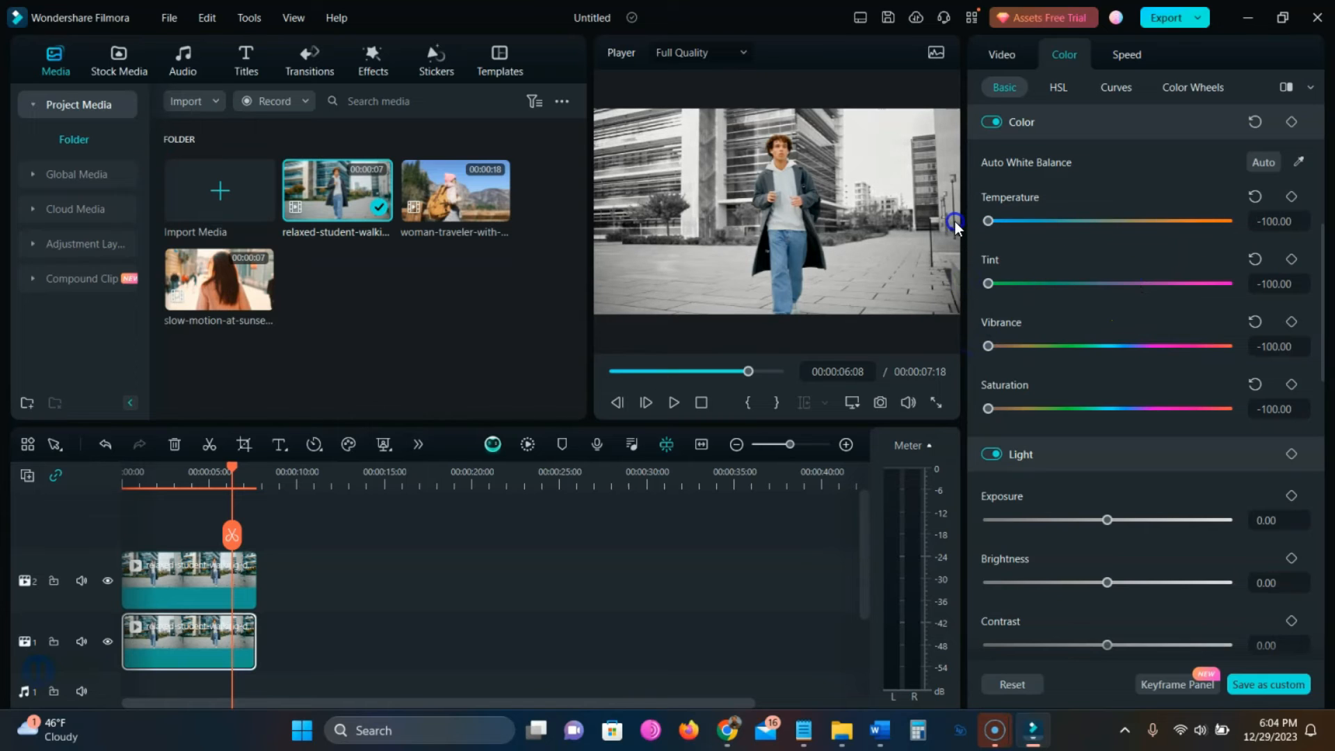
left_click(1043, 584)
left_click(1050, 645)
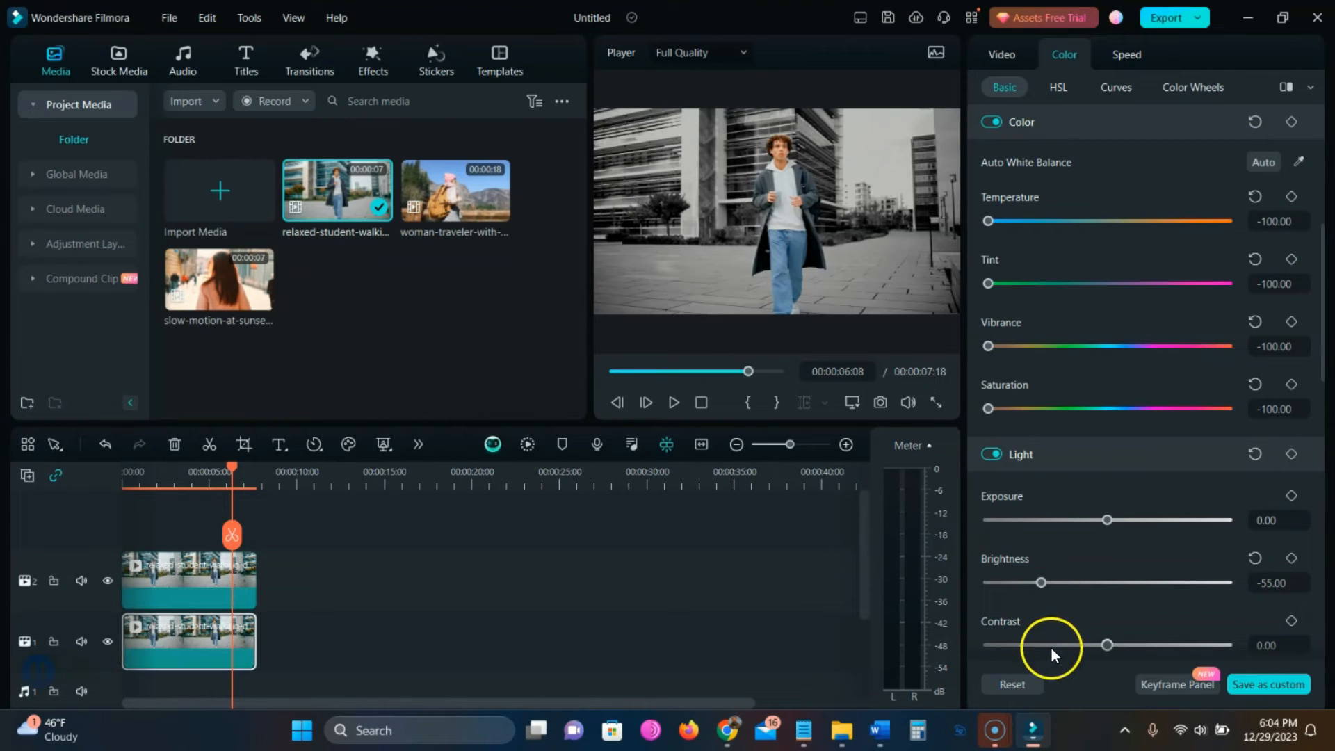
Step: Play back the student clips from the beginning to check the colored person against the black-and-white background
left_click_drag(233, 473, 129, 473)
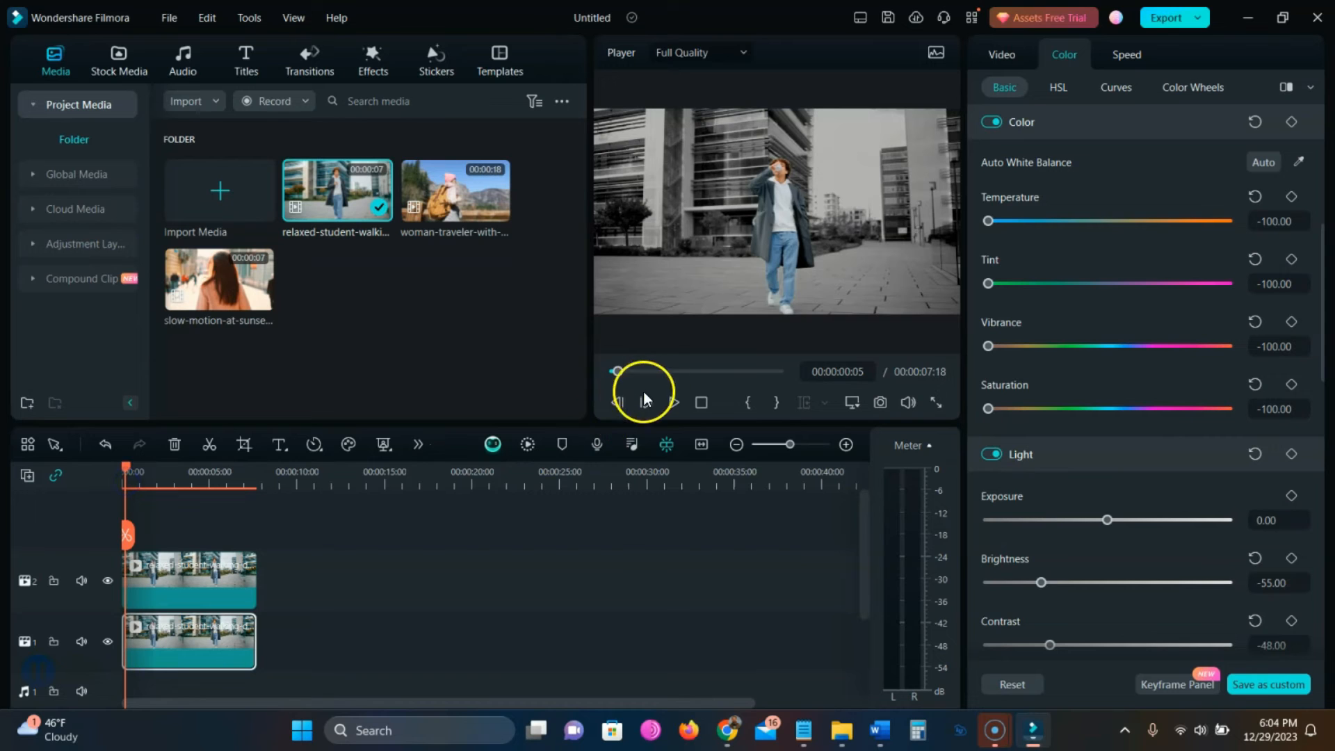
left_click(673, 402)
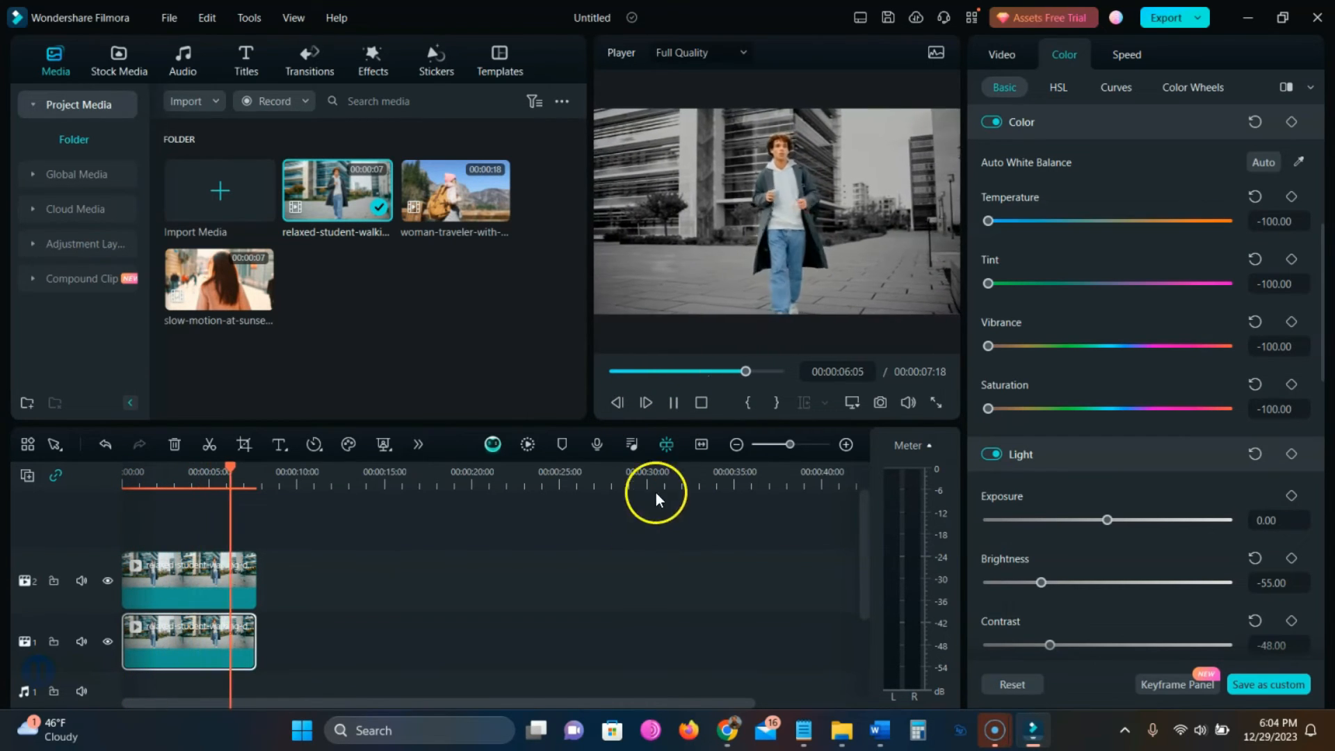
left_click(673, 404)
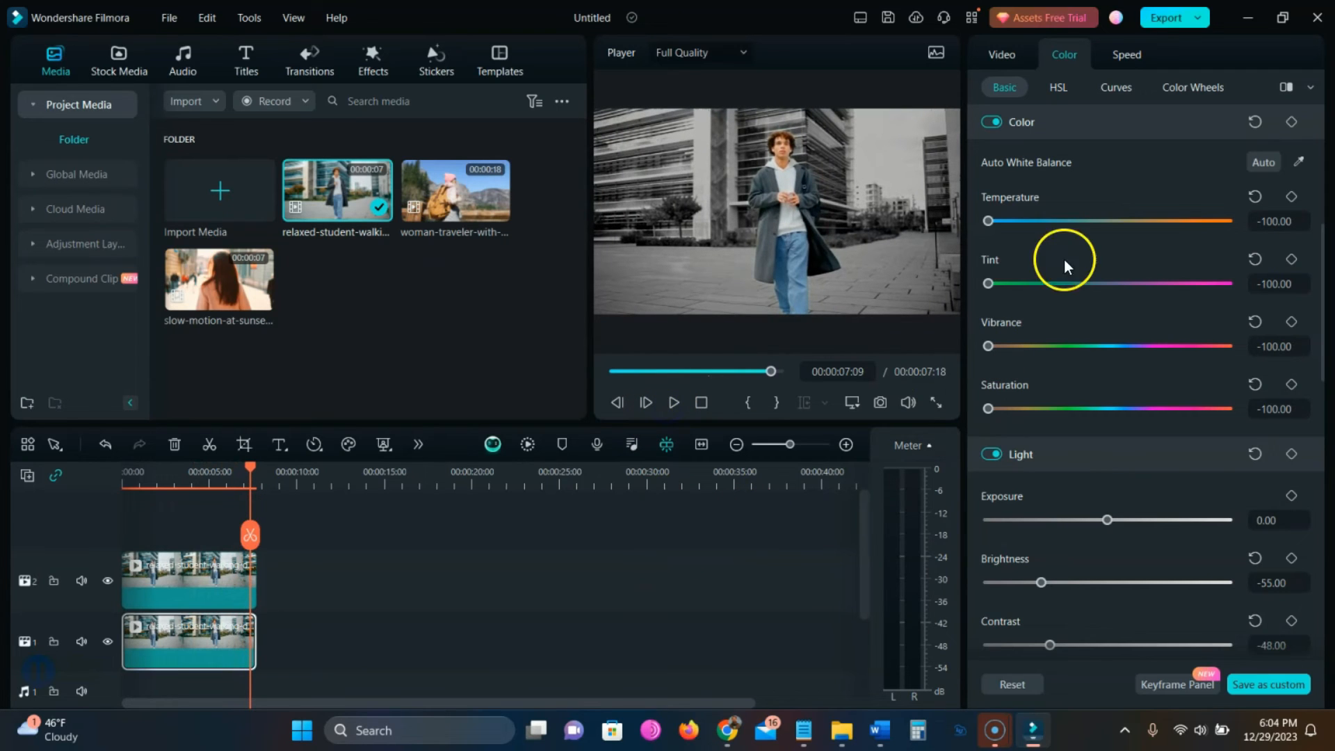
Step: Try an AI Mask on the lower student clip by brushing over the person with the Smart Brush
left_click(1005, 57)
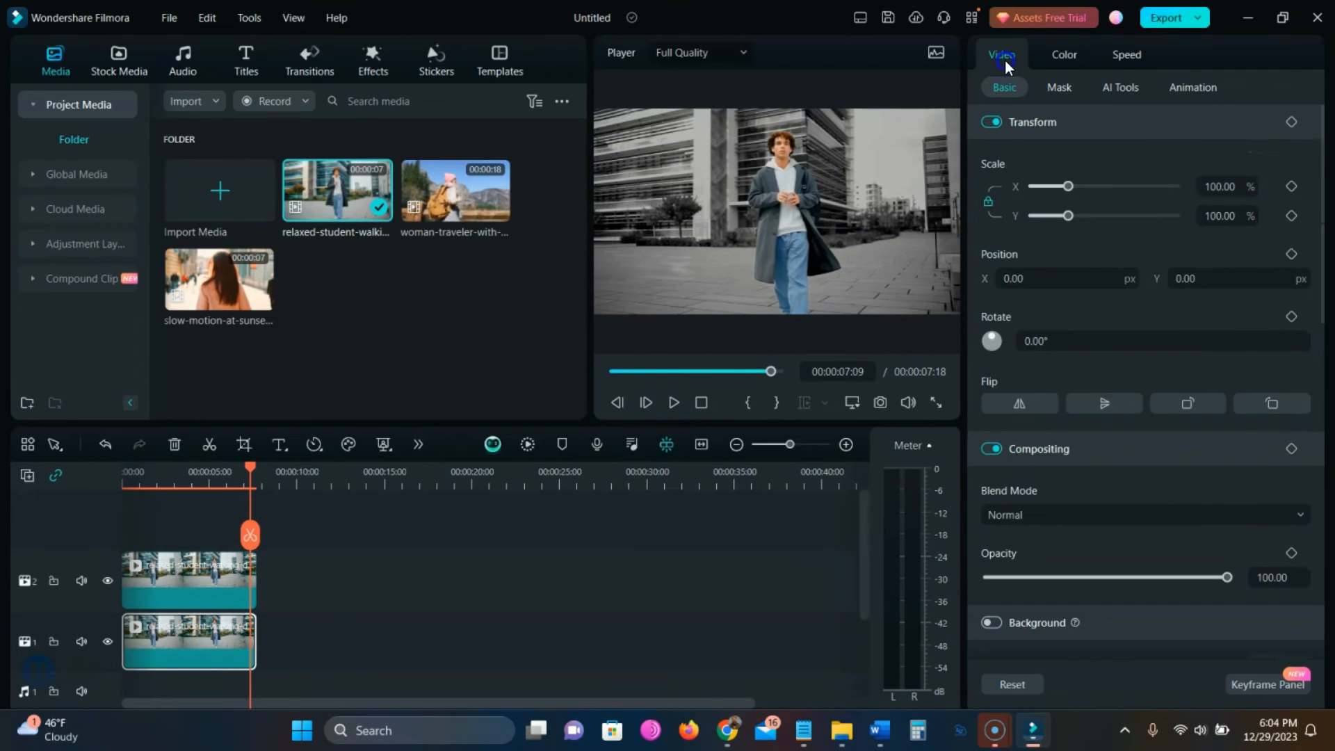
left_click(1140, 88)
left_click(1118, 283)
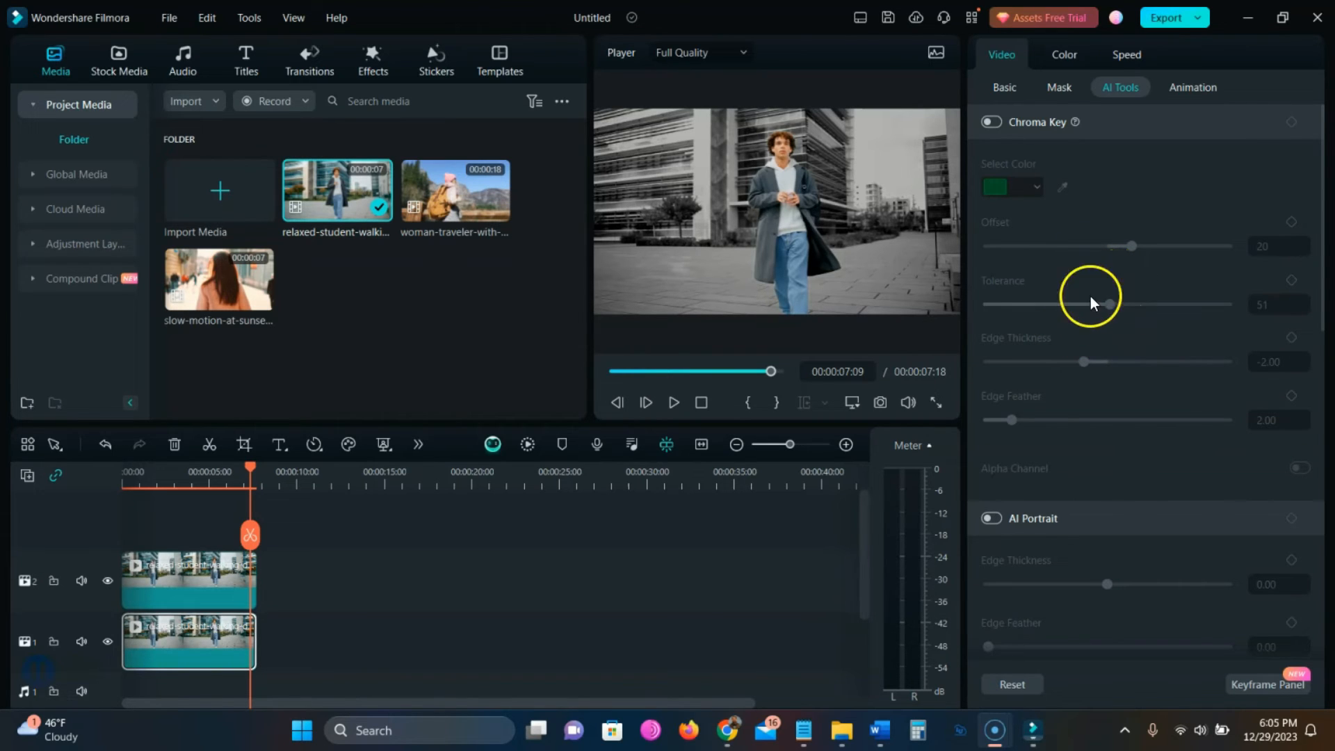
left_click(1060, 89)
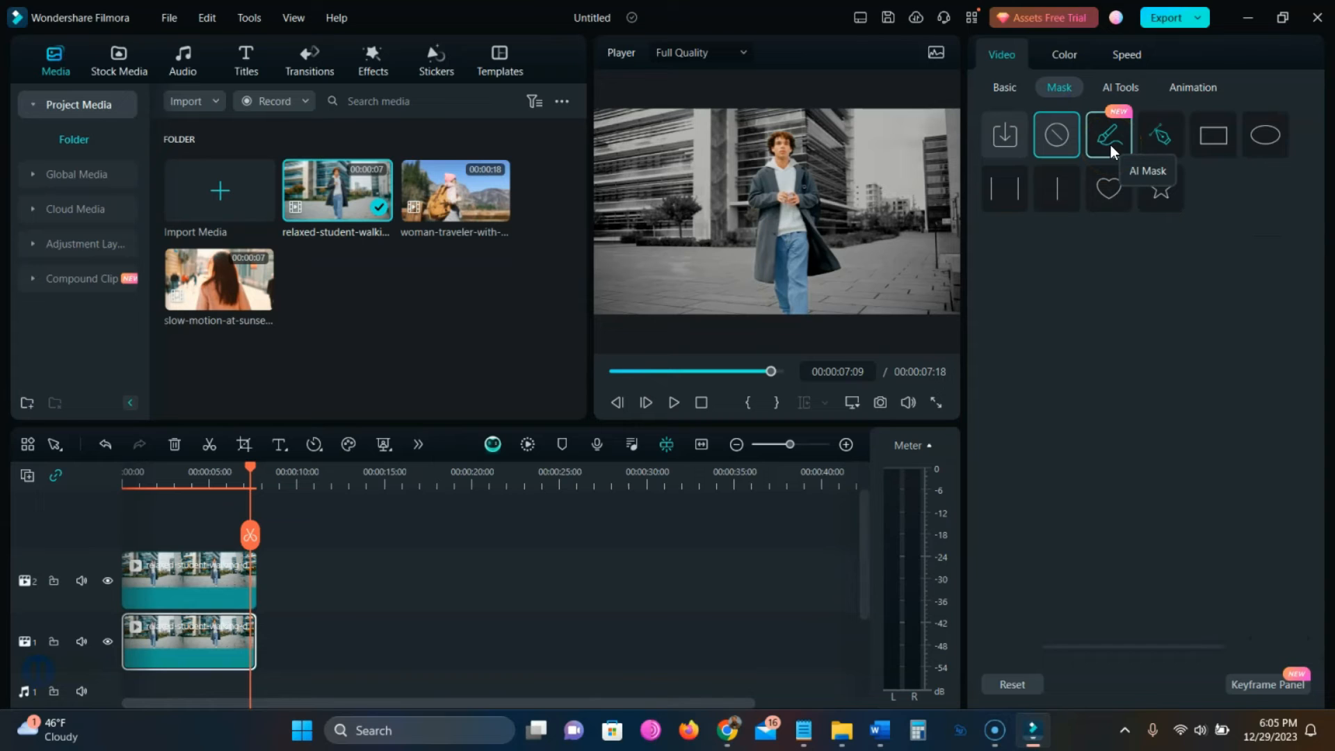
left_click(1110, 144)
left_click(1049, 275)
left_click(1049, 277)
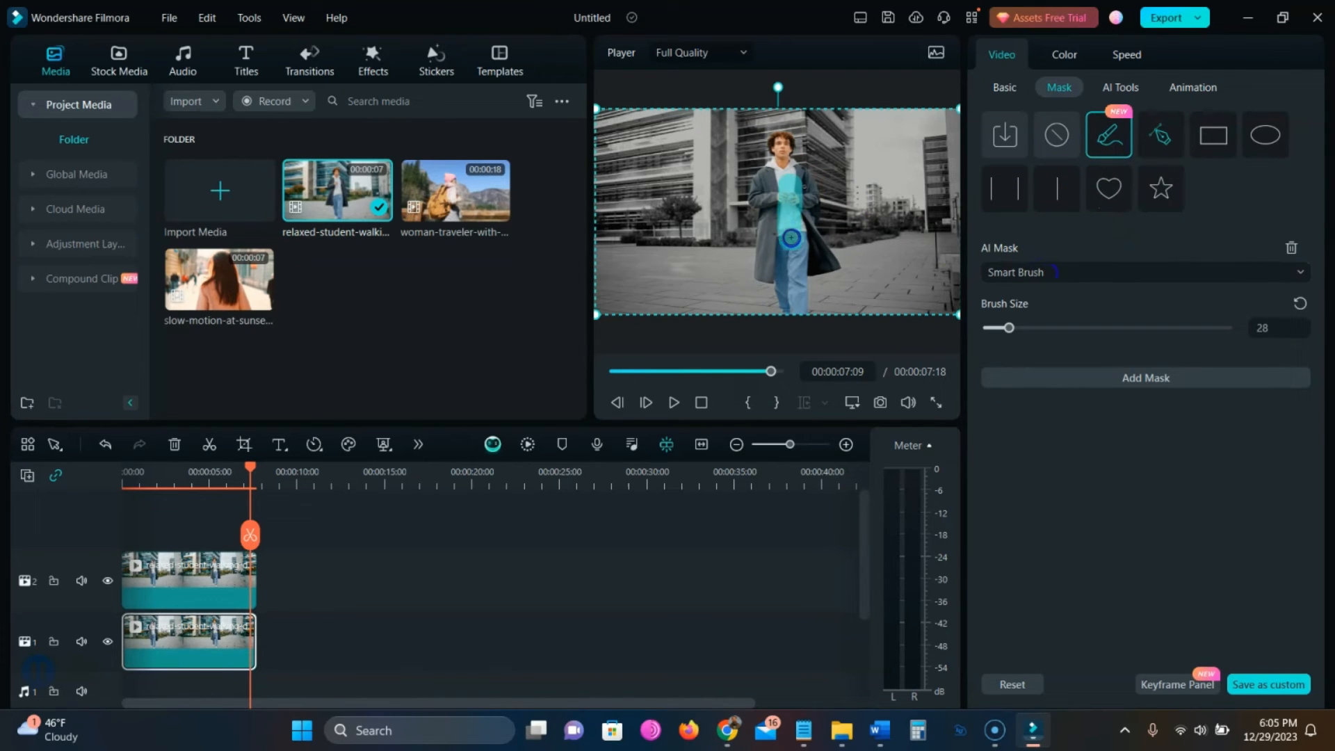
left_click_drag(781, 183, 781, 159)
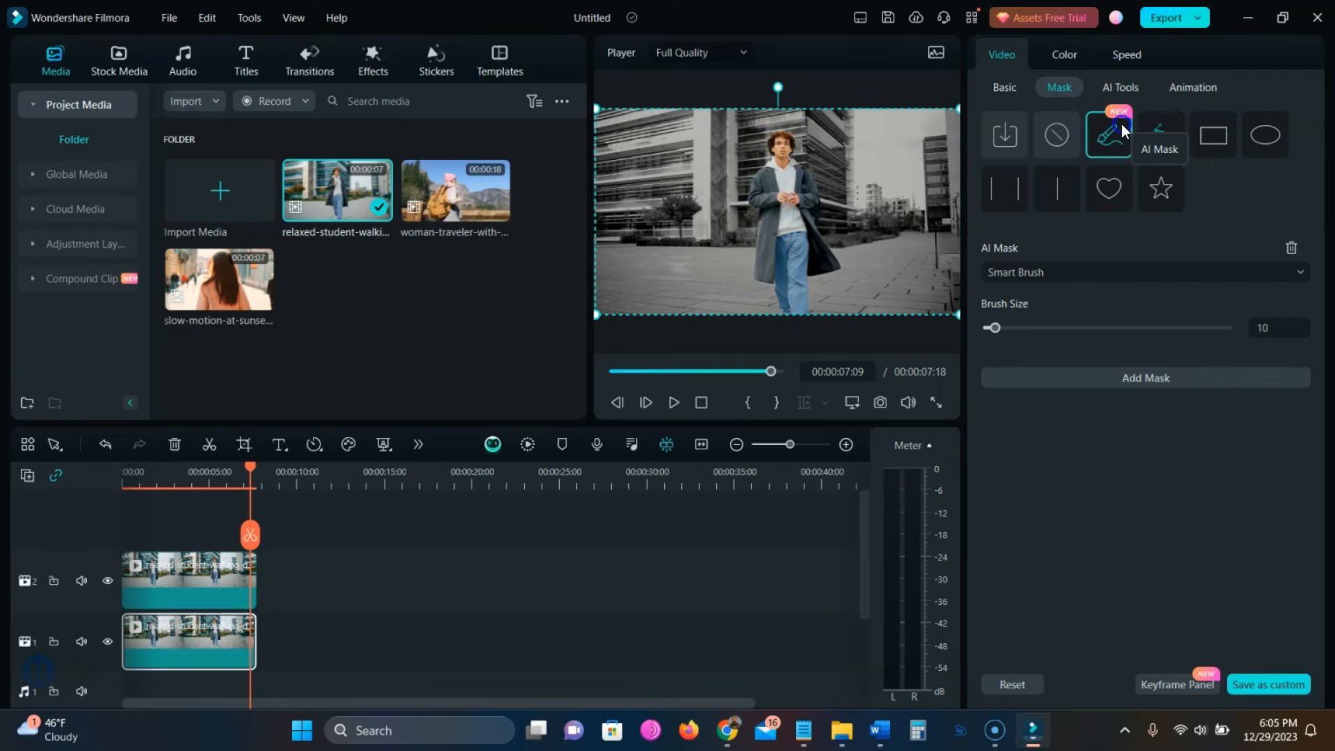
Step: Trace a Draw Mask around the person's outline on the lower student clip, from the head around the coat and legs
left_click(1146, 137)
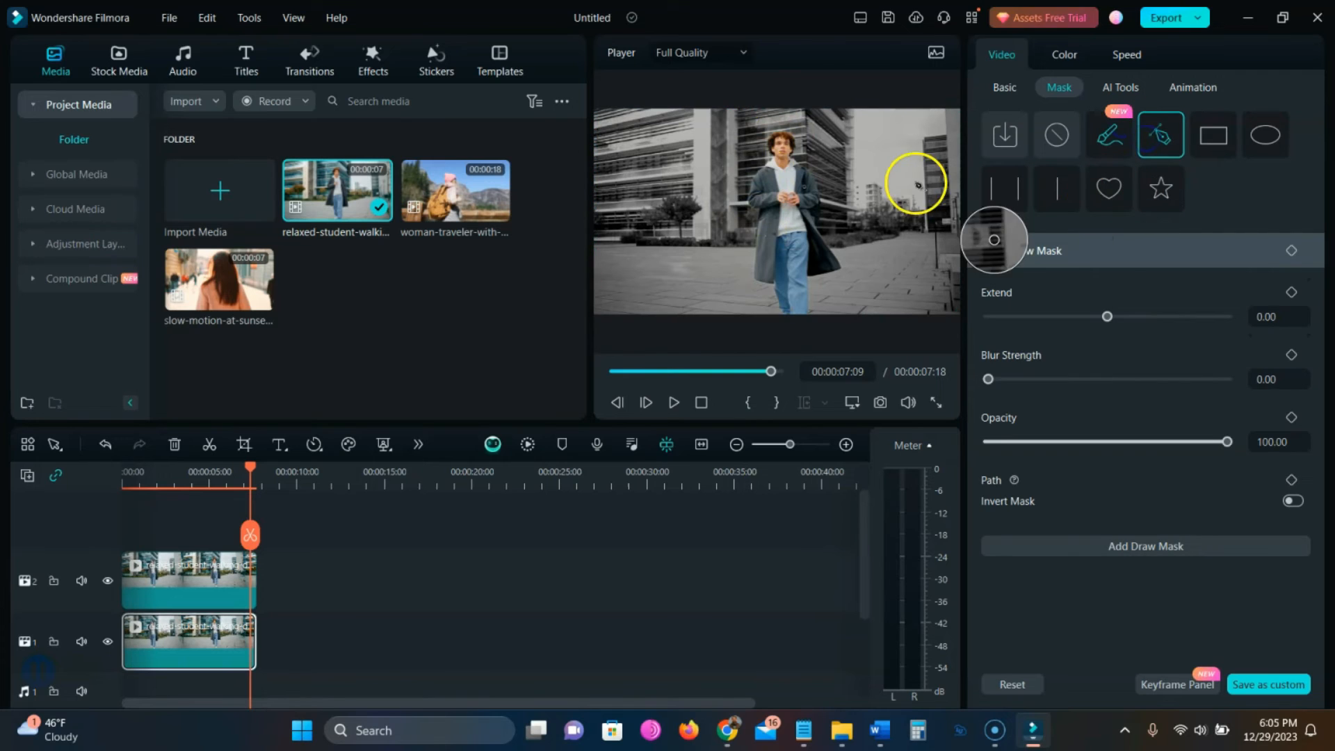
left_click(798, 144)
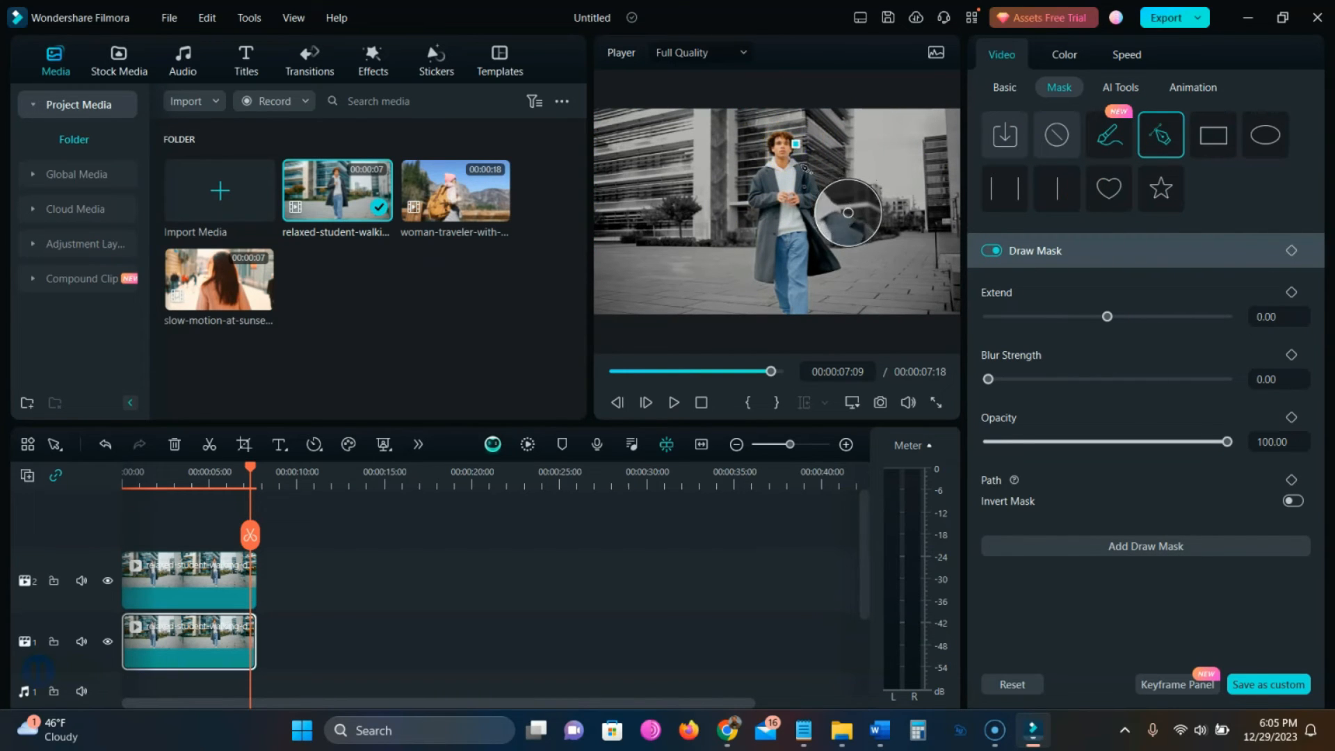
left_click(794, 154)
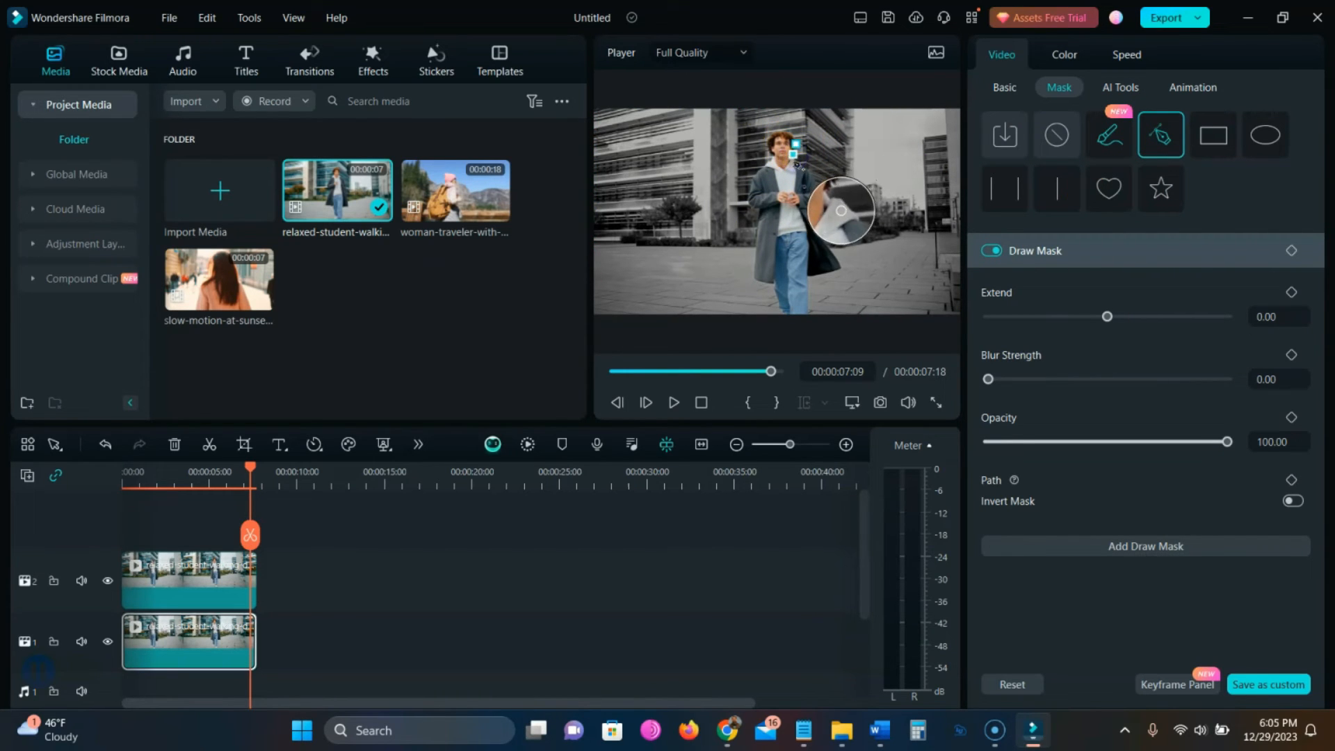
left_click(799, 165)
left_click(813, 178)
left_click(820, 189)
left_click(818, 203)
left_click(808, 212)
left_click(816, 226)
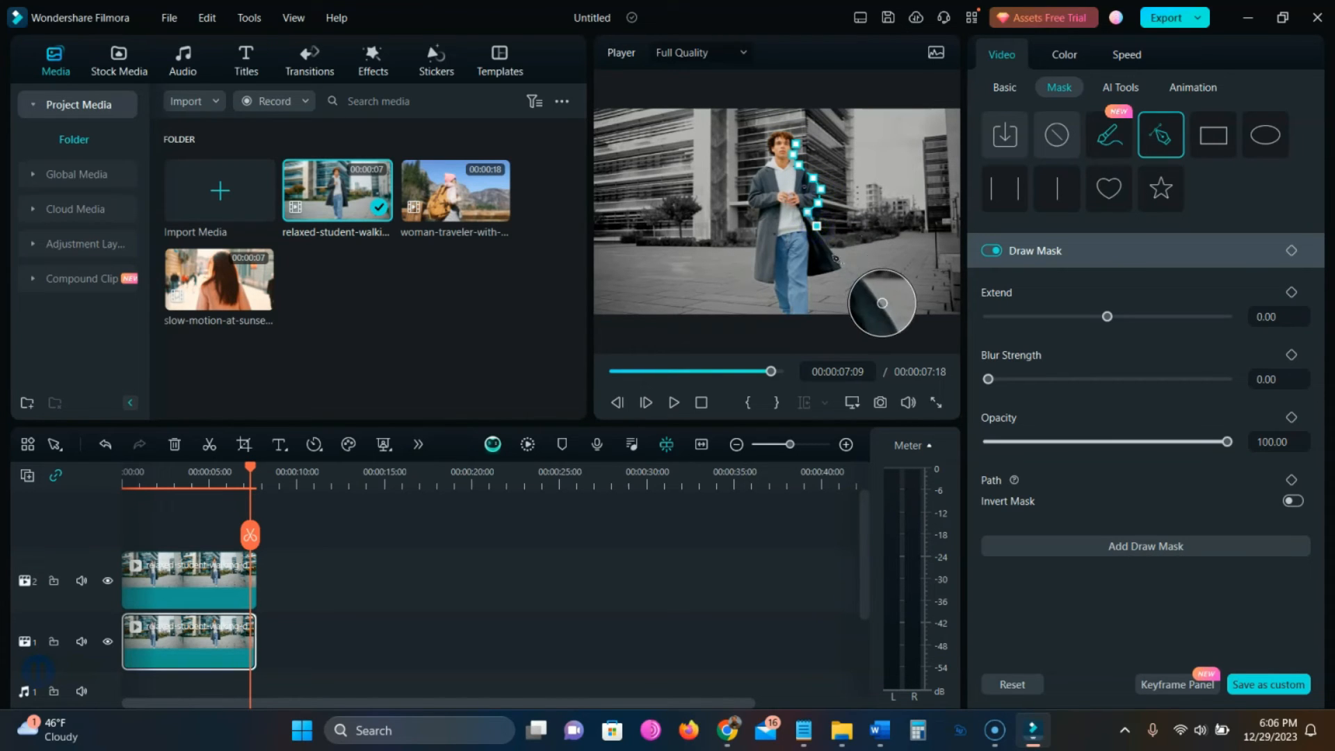
left_click(836, 256)
left_click(841, 269)
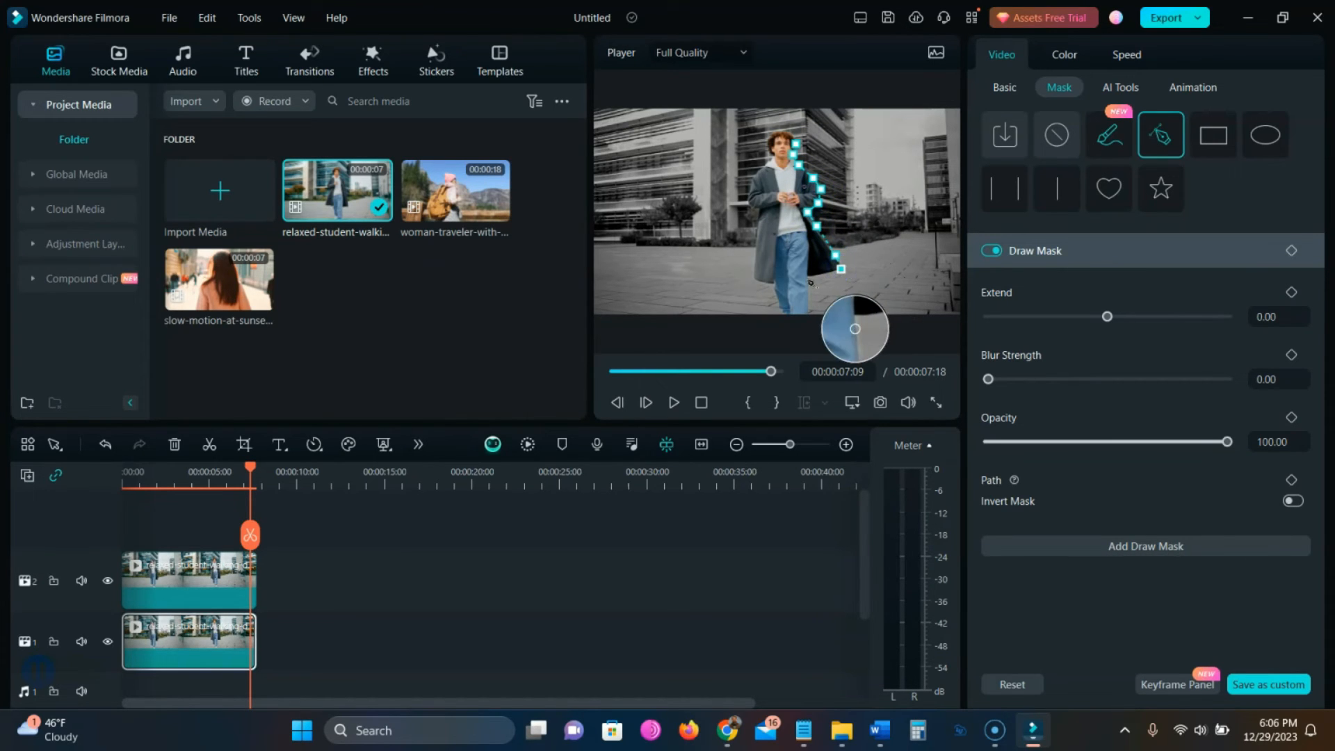
left_click(808, 280)
left_click(810, 311)
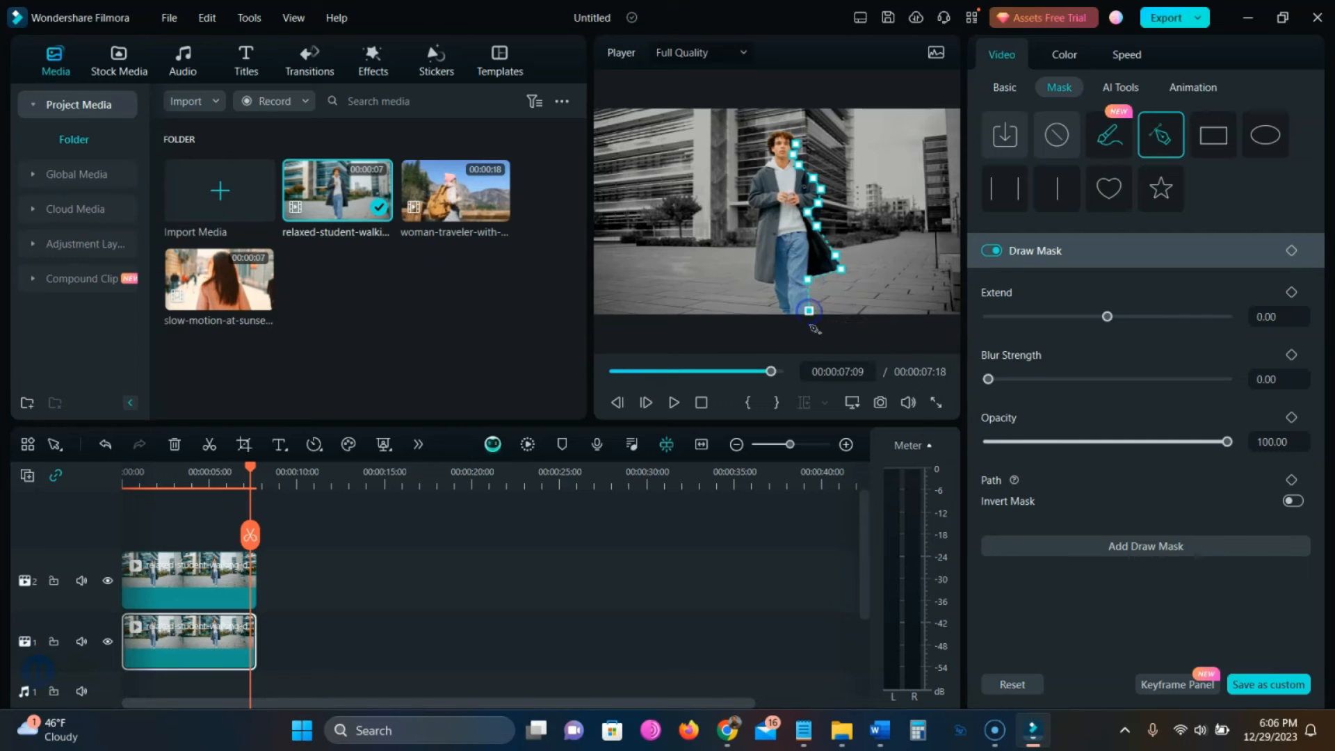
left_click(776, 312)
left_click(771, 291)
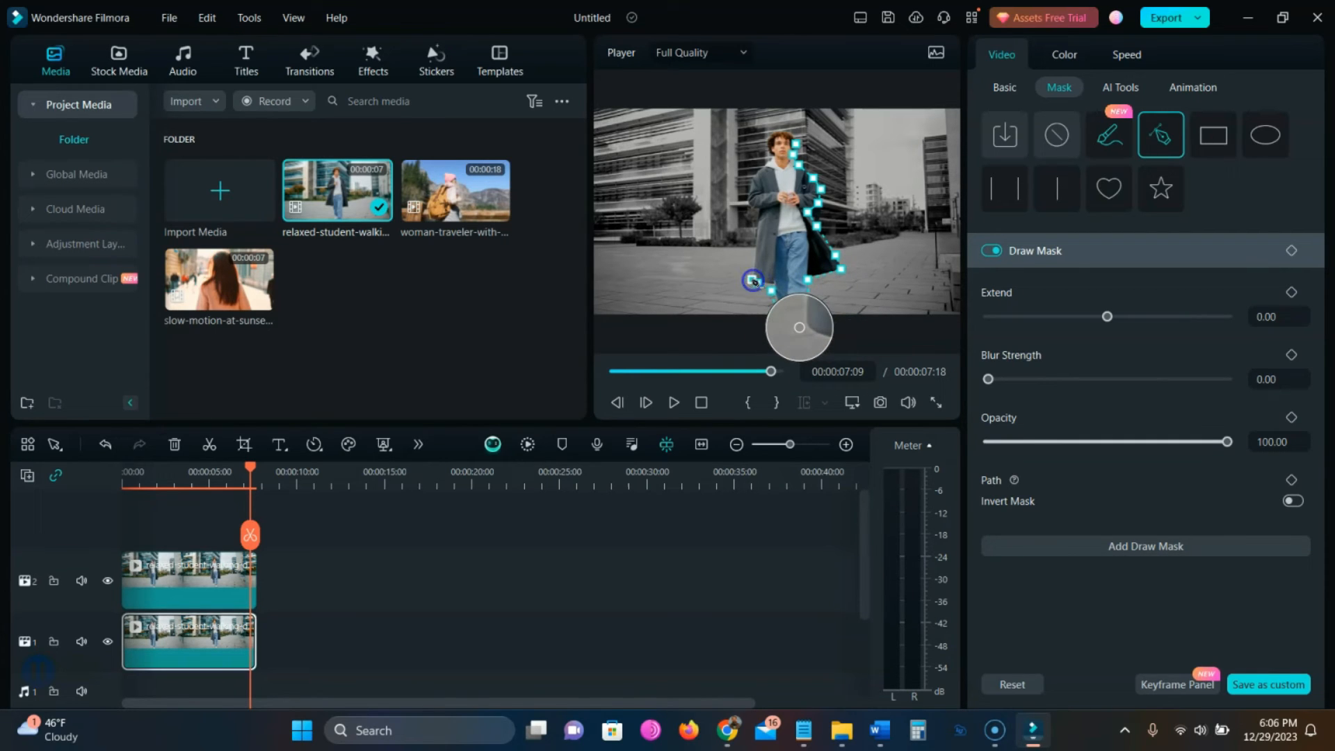
left_click(752, 264)
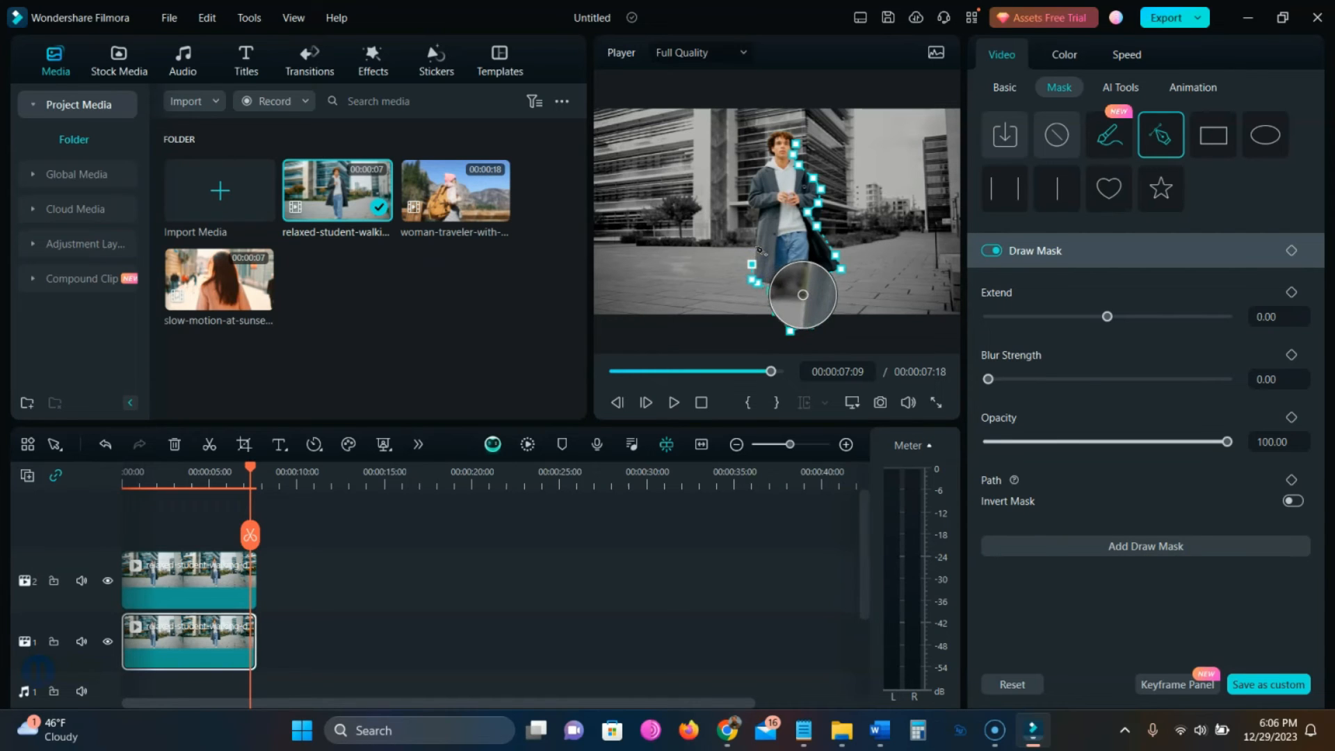
left_click(755, 231)
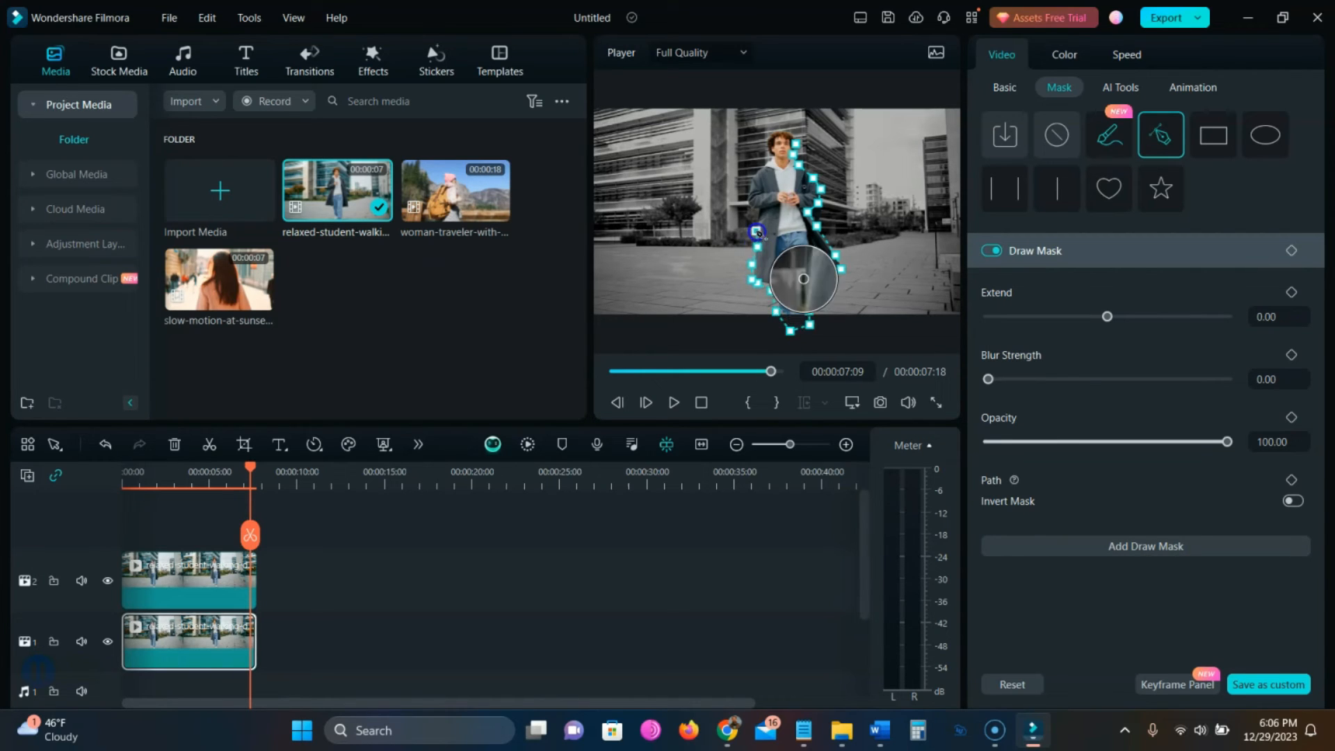
left_click(760, 211)
left_click(745, 196)
left_click(748, 183)
left_click(757, 172)
left_click(769, 162)
left_click(765, 143)
left_click(770, 133)
left_click(786, 131)
left_click(792, 137)
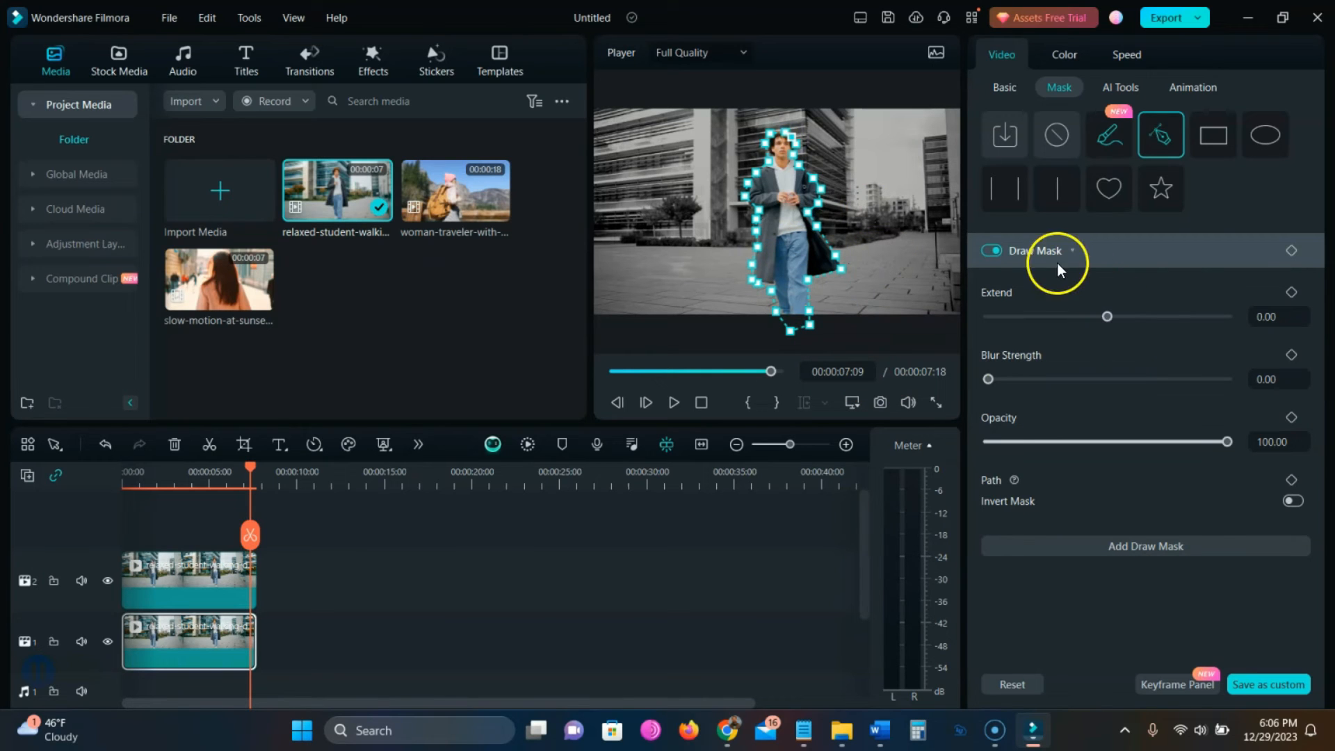
Step: Check the masks on both student layers and review the lower clip's color and AI tool settings
left_click(224, 585)
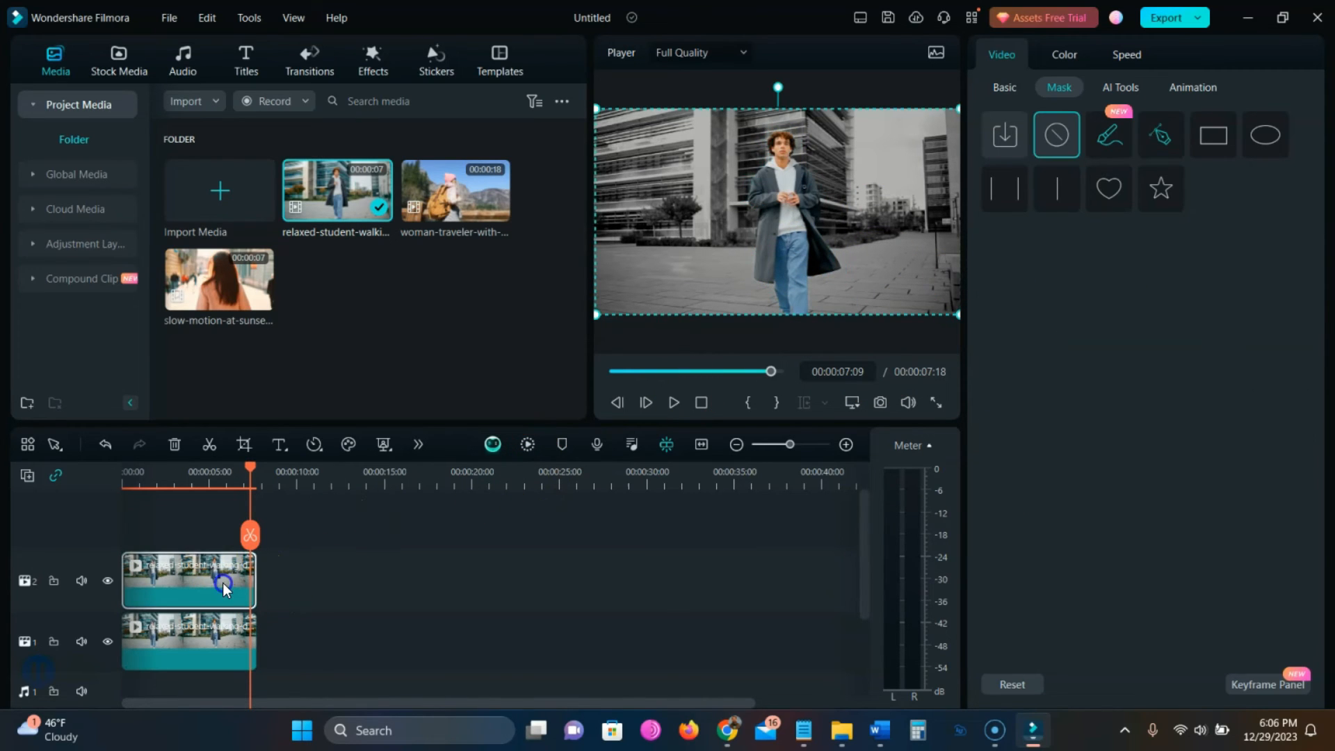
left_click(232, 637)
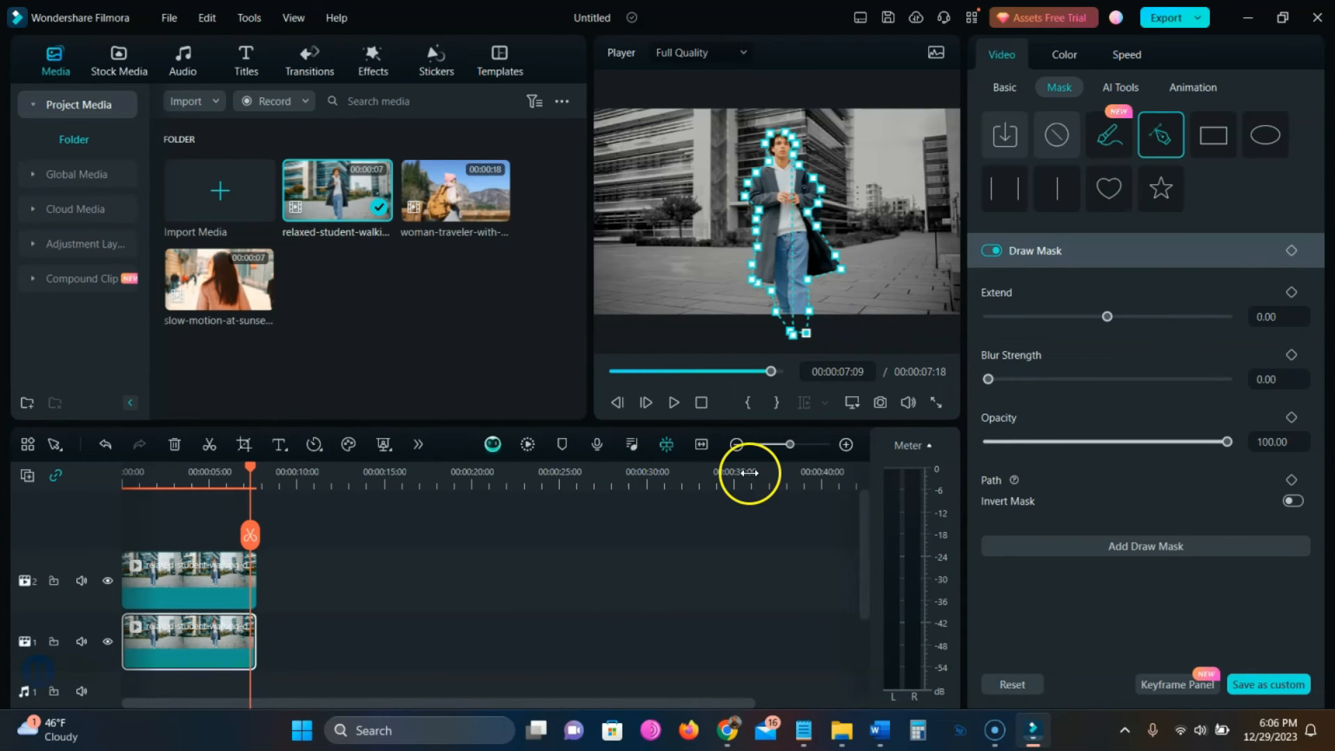
left_click(1067, 55)
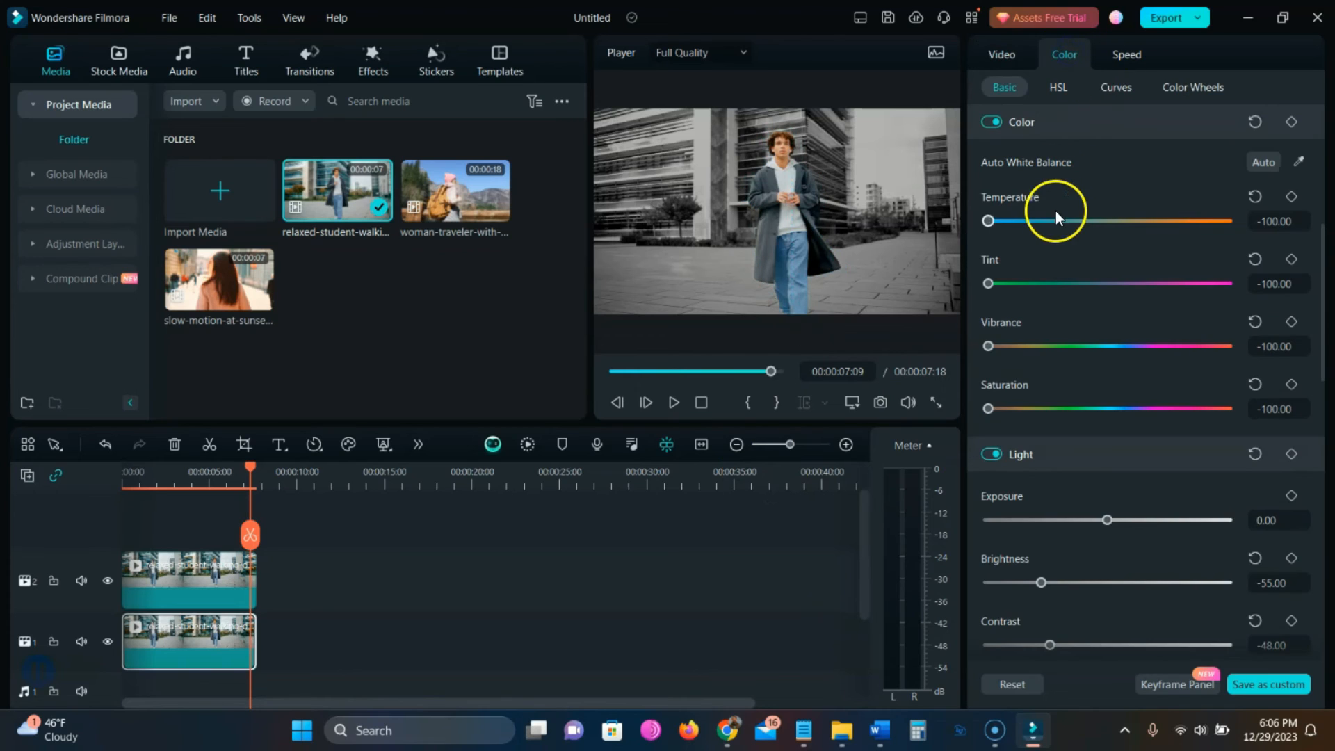
left_click(1000, 57)
left_click(1112, 87)
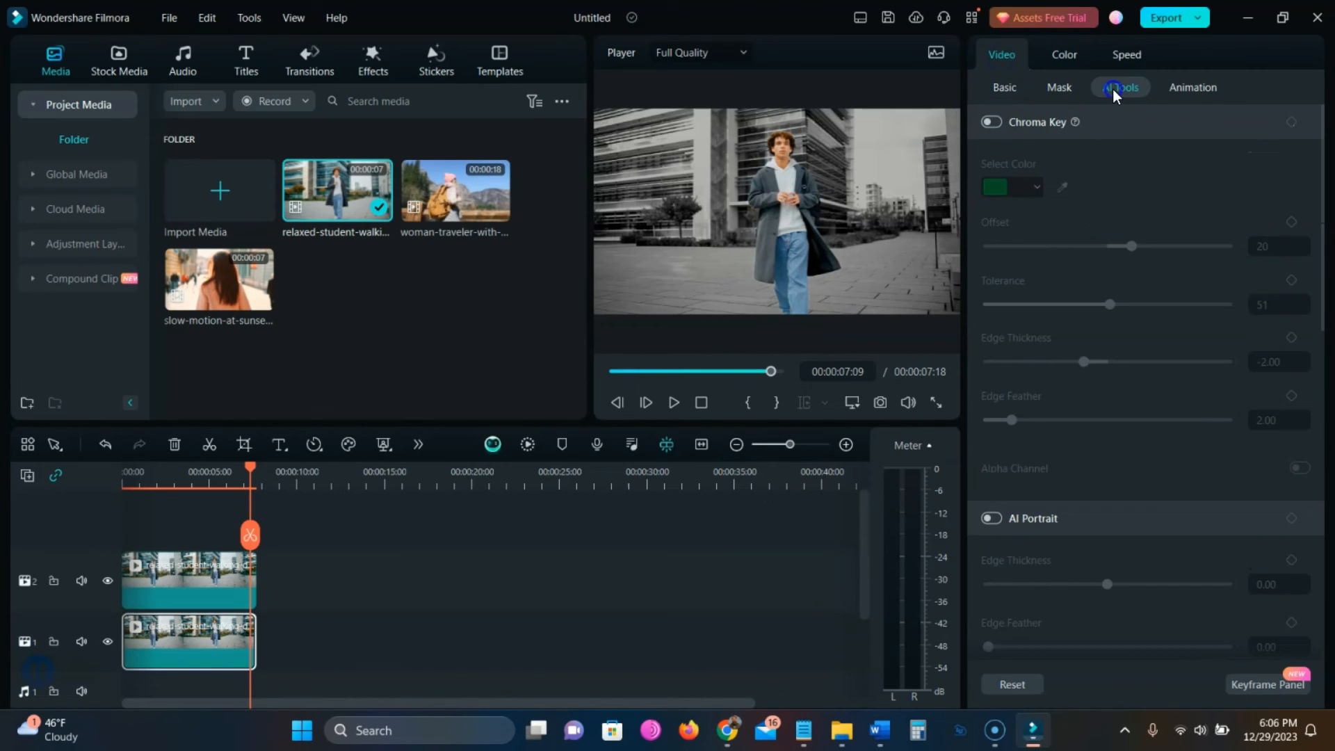
Step: Delete both student clips from the timeline and place the slow-motion-at-sunset clip at the start of video track 2
scroll(1070, 415, "down", 3)
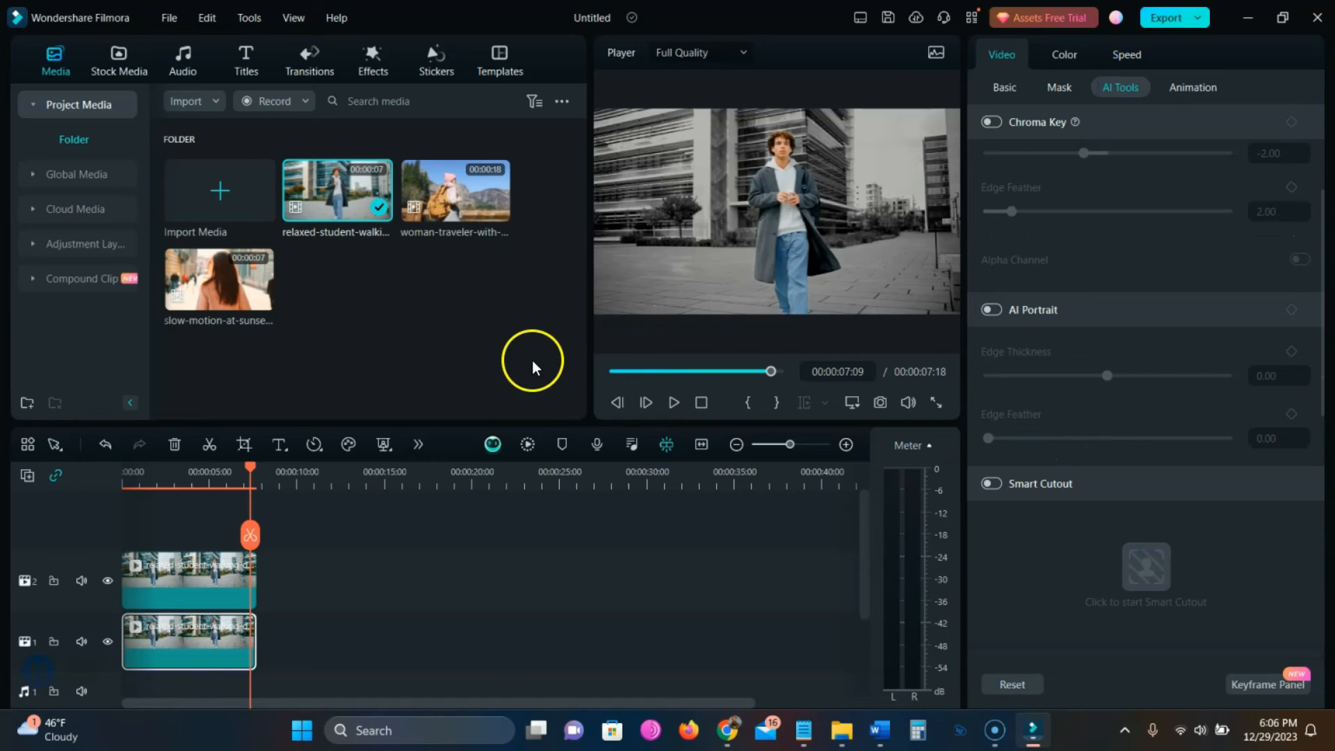
left_click_drag(323, 667, 157, 546)
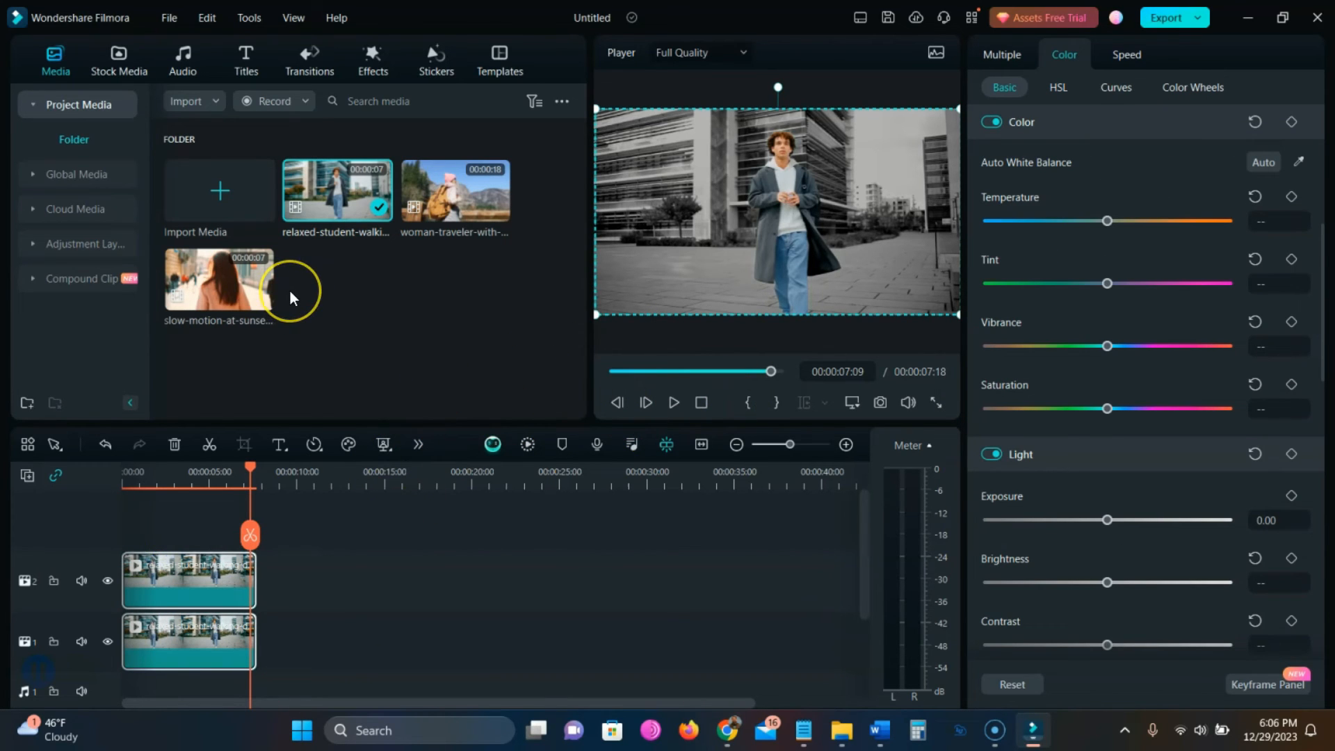
key("Delete")
left_click_drag(232, 271, 149, 578)
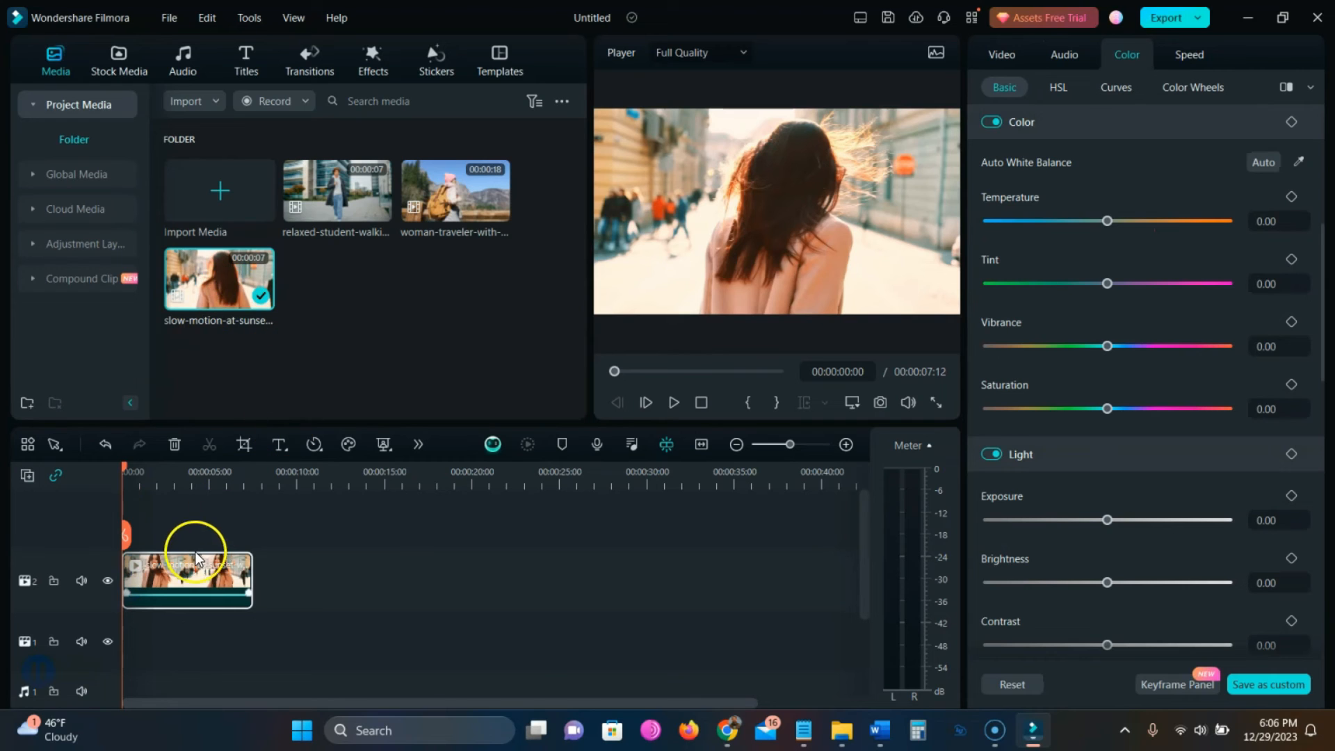
left_click_drag(124, 471, 124, 508)
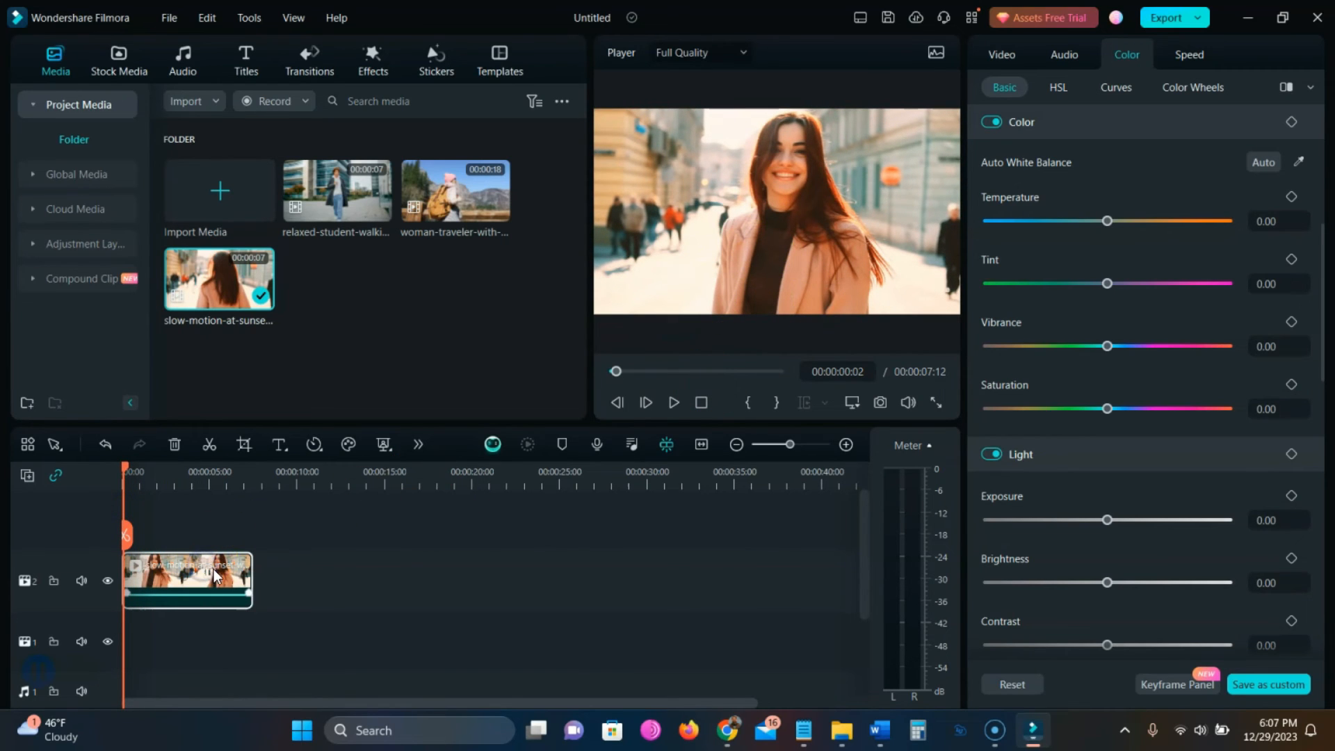
Step: Enable Smart Cutout on the slow-motion clip and brush over the woman, including her hair and coat, at brush size 30
left_click(1062, 56)
left_click(997, 56)
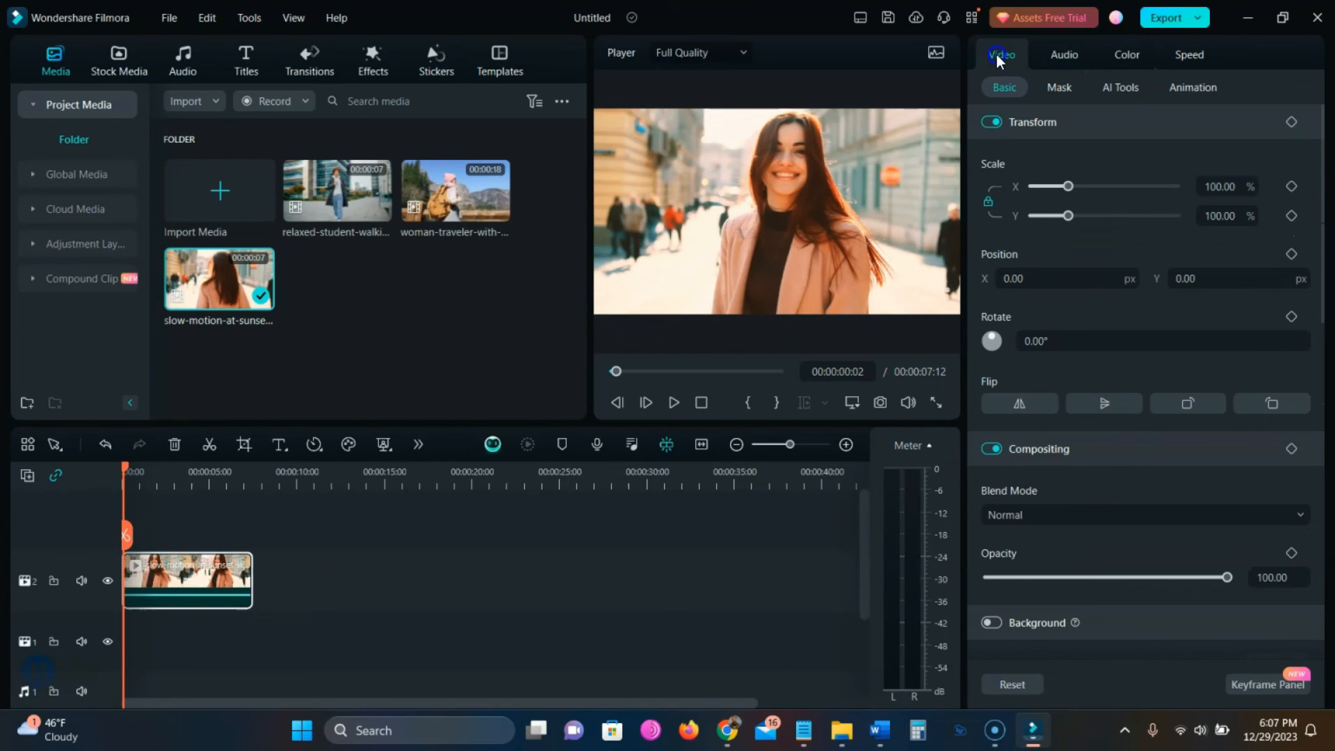
left_click(1126, 88)
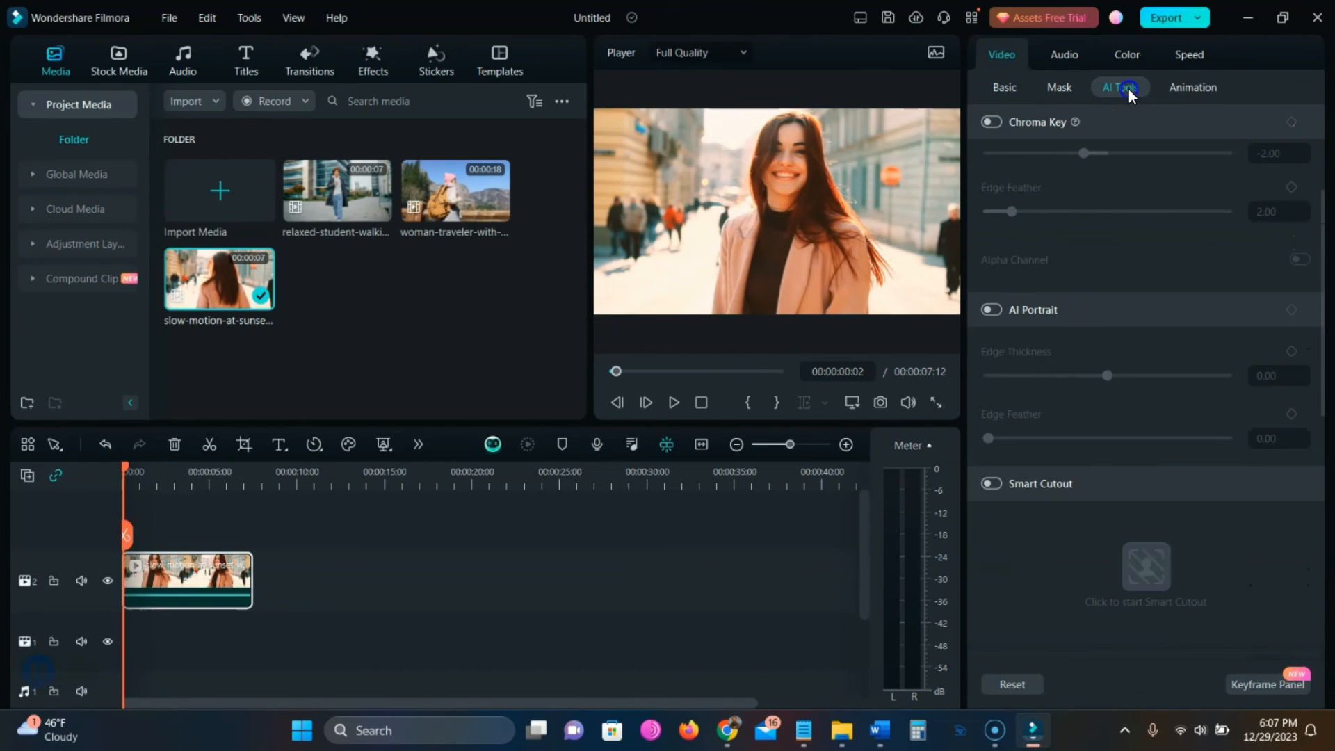
left_click(1002, 481)
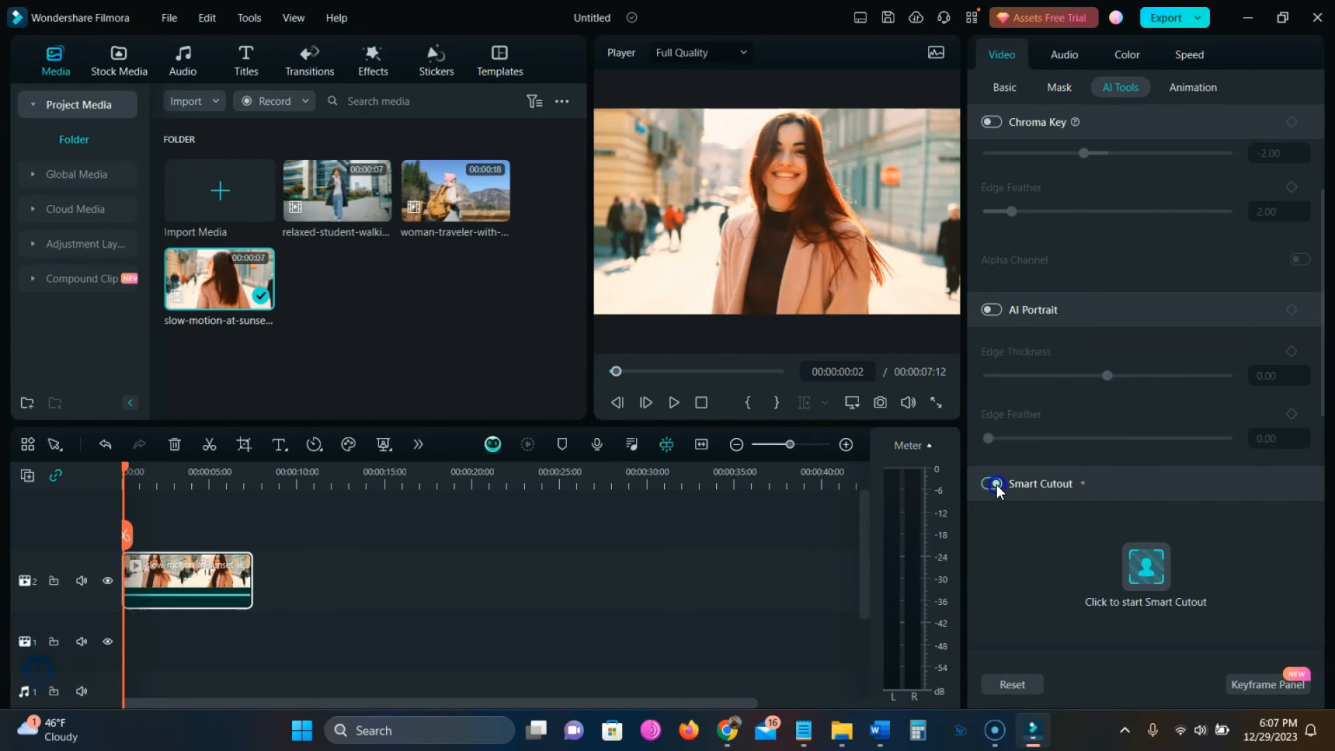
left_click(1112, 551)
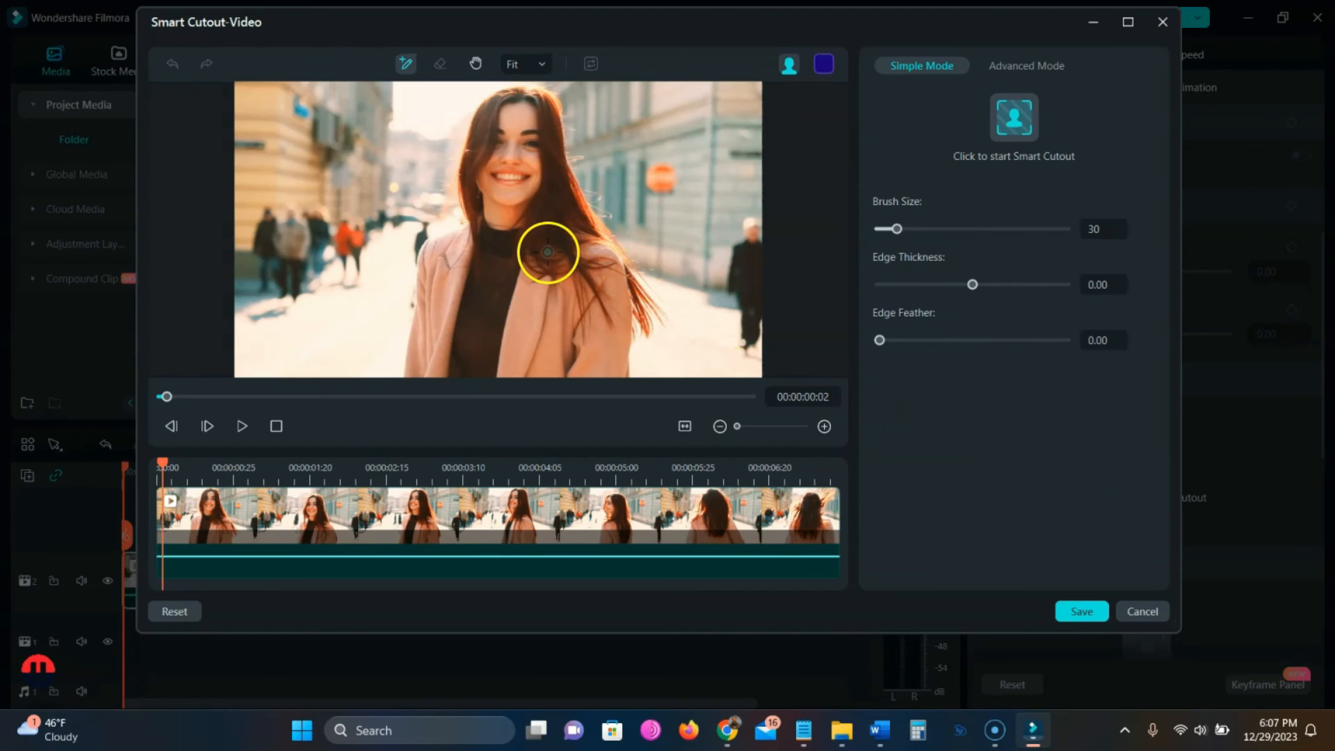
mouse_move(512, 150)
left_mouse_down()
mouse_move(516, 261)
mouse_move(492, 196)
mouse_move(440, 294)
mouse_move(603, 290)
mouse_move(637, 306)
left_mouse_up()
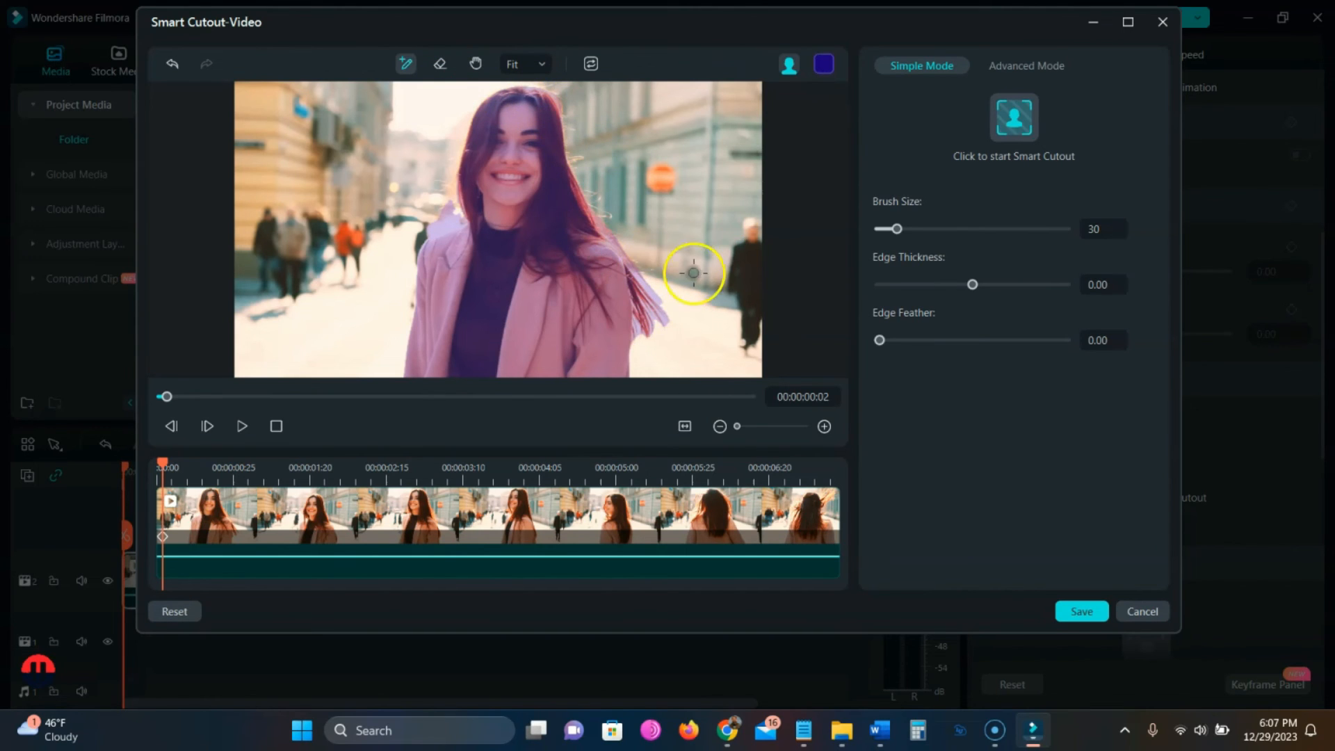
Step: Set the cutout's edge feather to 1.78, track the woman through the whole clip in Advanced Mode and save the cutout
left_click_drag(878, 341, 895, 341)
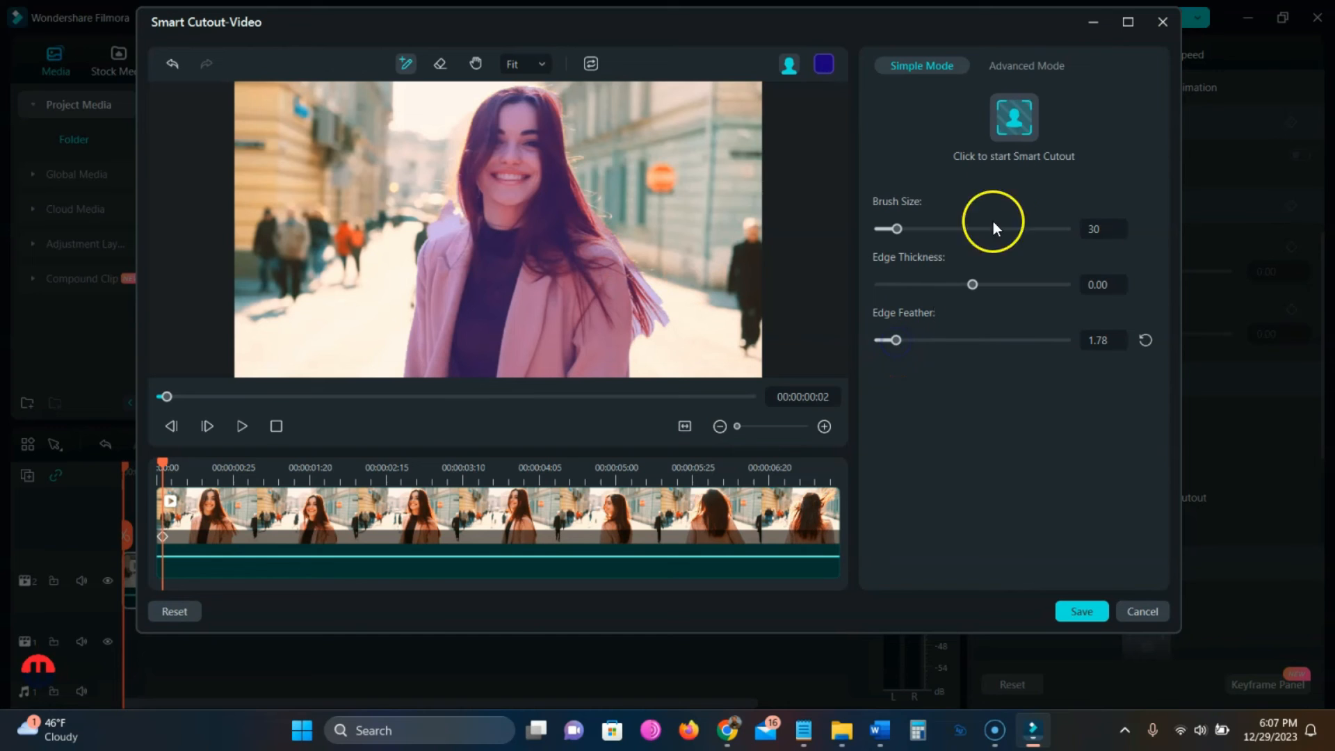
left_click(1012, 65)
left_click(1060, 128)
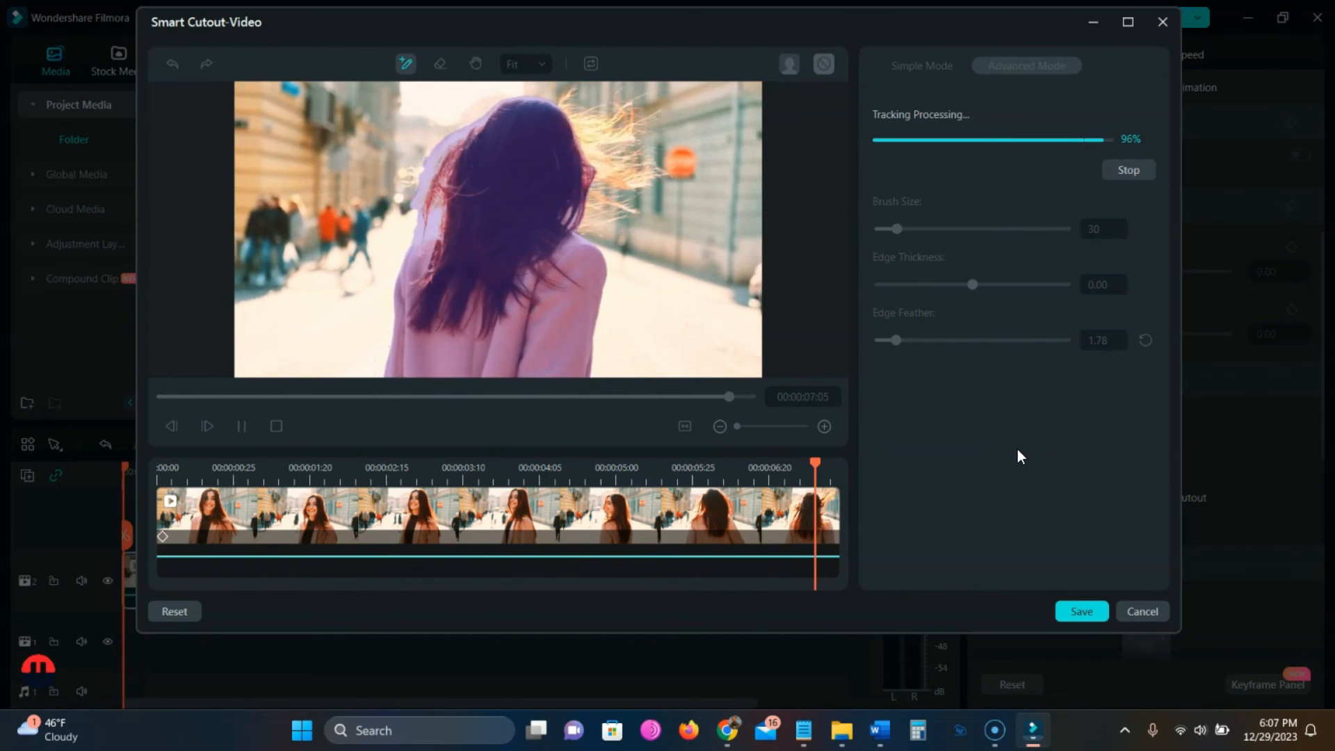
left_click(1085, 611)
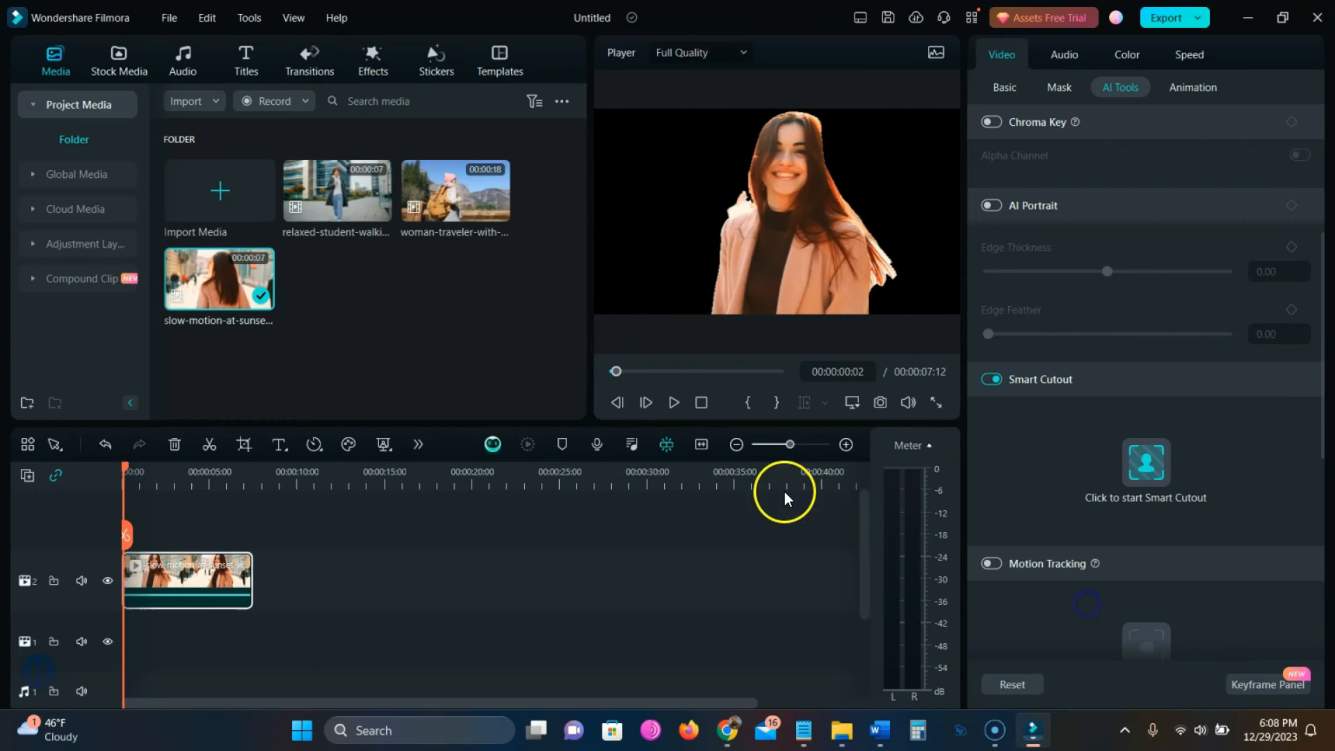
Step: Play back the cutout clip to check the woman's edges as she turns, and return to the start
left_click(675, 402)
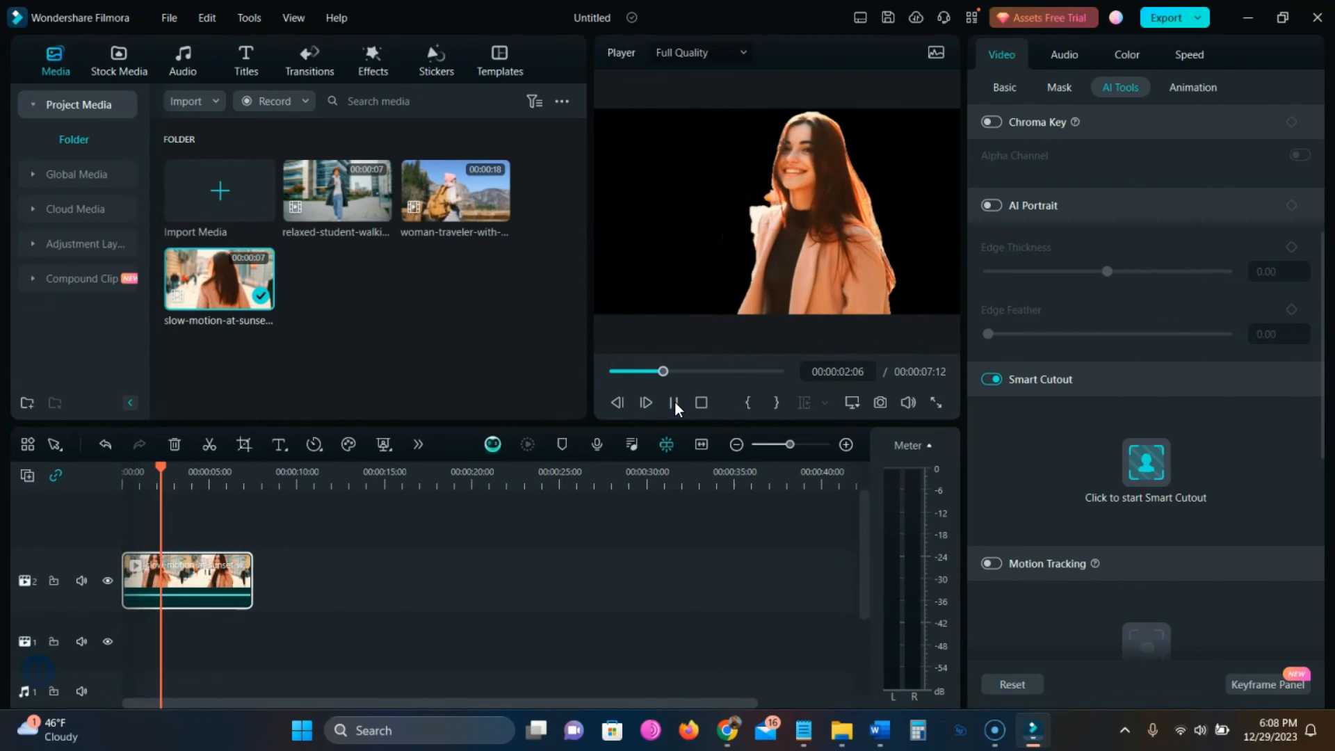
left_click(675, 402)
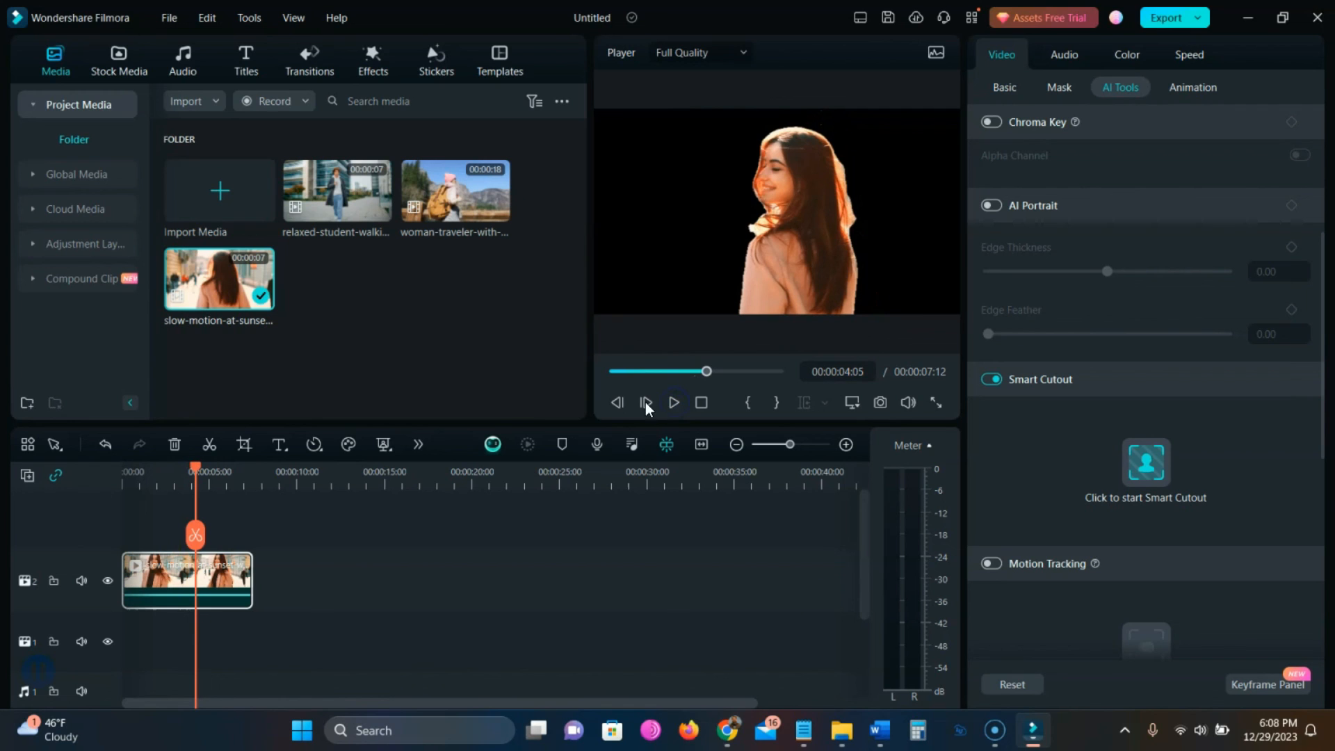
left_click_drag(193, 475, 121, 474)
Step: Place a second copy of the slow-motion clip on video track 1, set its saturation to -100 and preview the layered result
left_click_drag(214, 314, 132, 636)
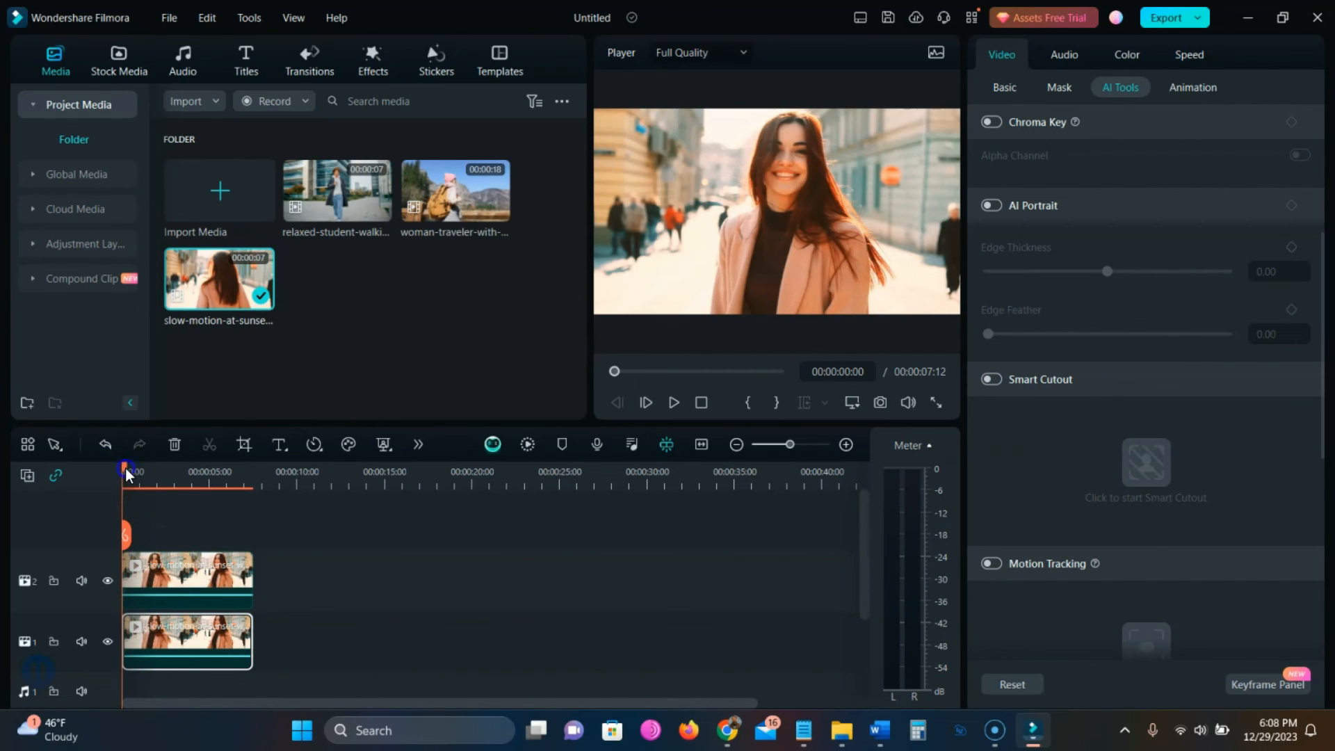
left_click_drag(125, 473, 147, 473)
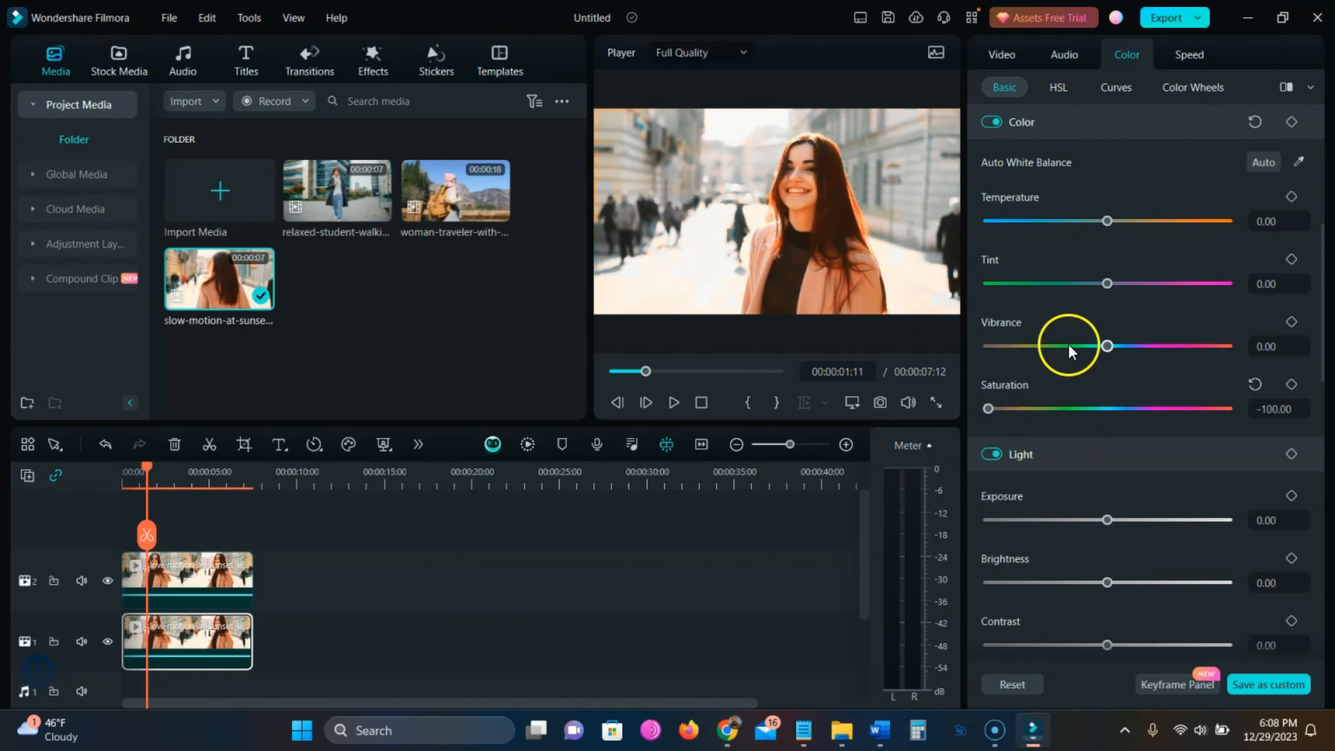
left_click(675, 403)
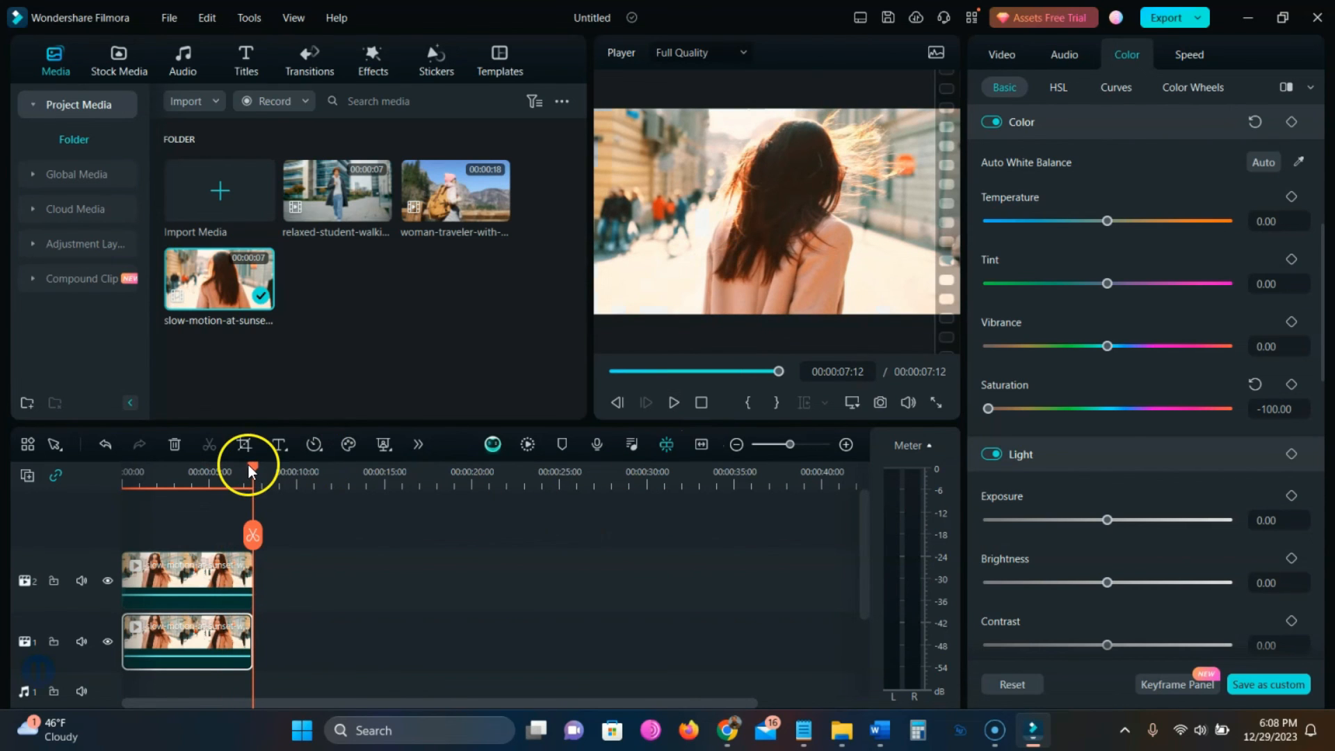
left_click_drag(250, 466, 108, 460)
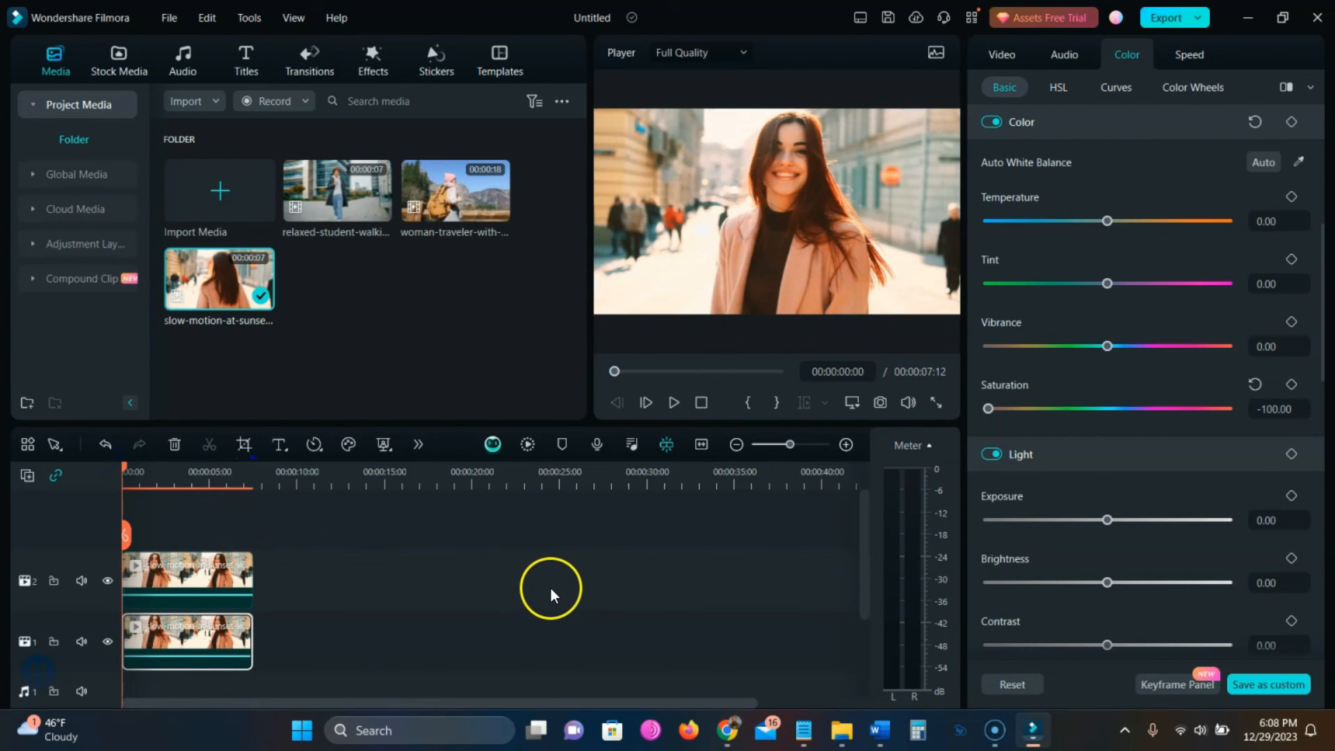